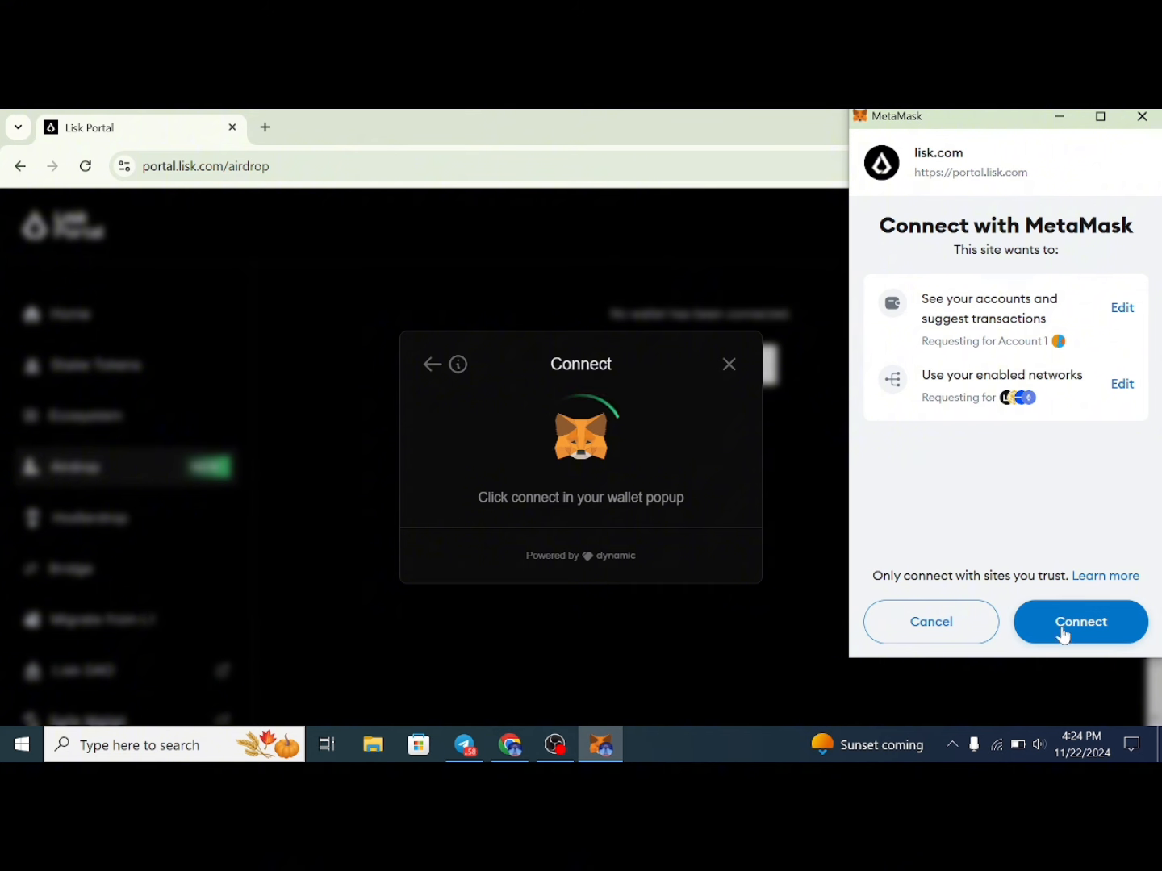
Connect the MetaMask wallet to the Lisk Portal, approving the Lisk network and switching to it.
left_click(1076, 623)
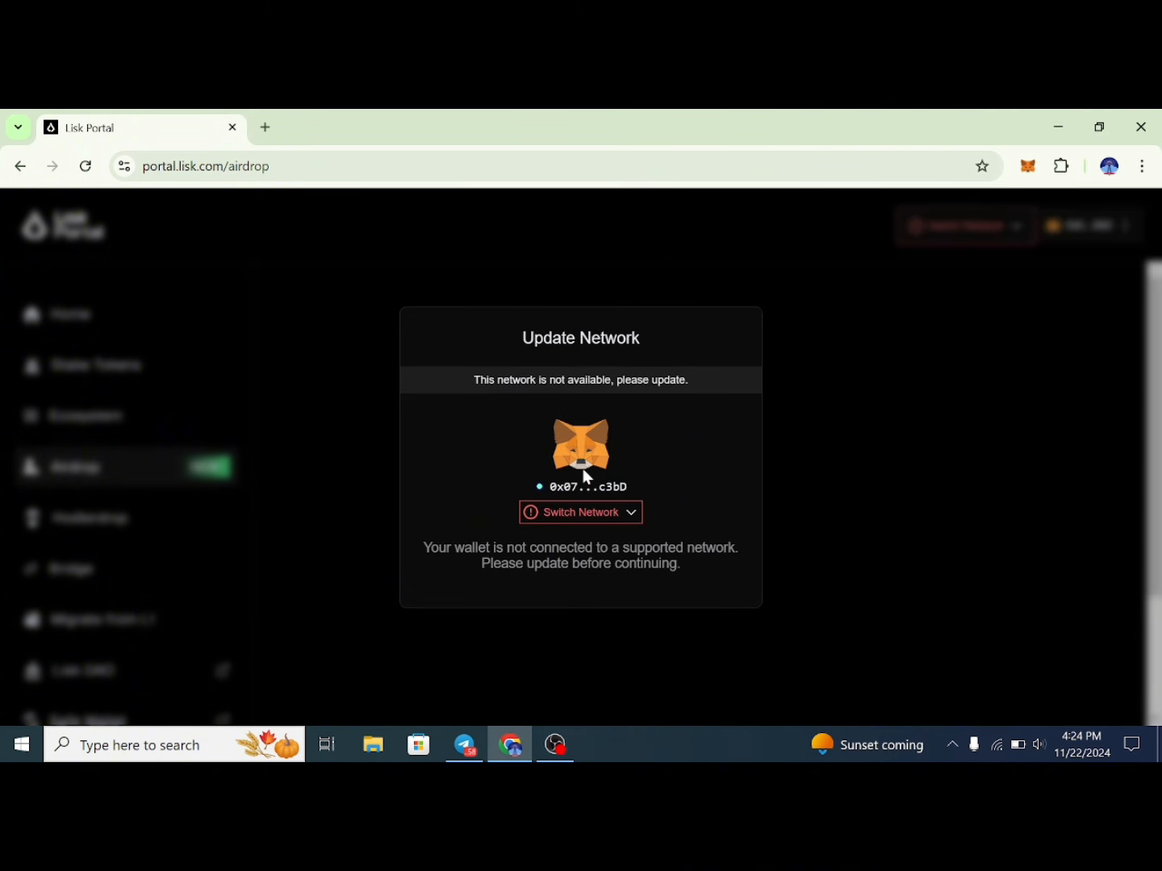
left_click(605, 514)
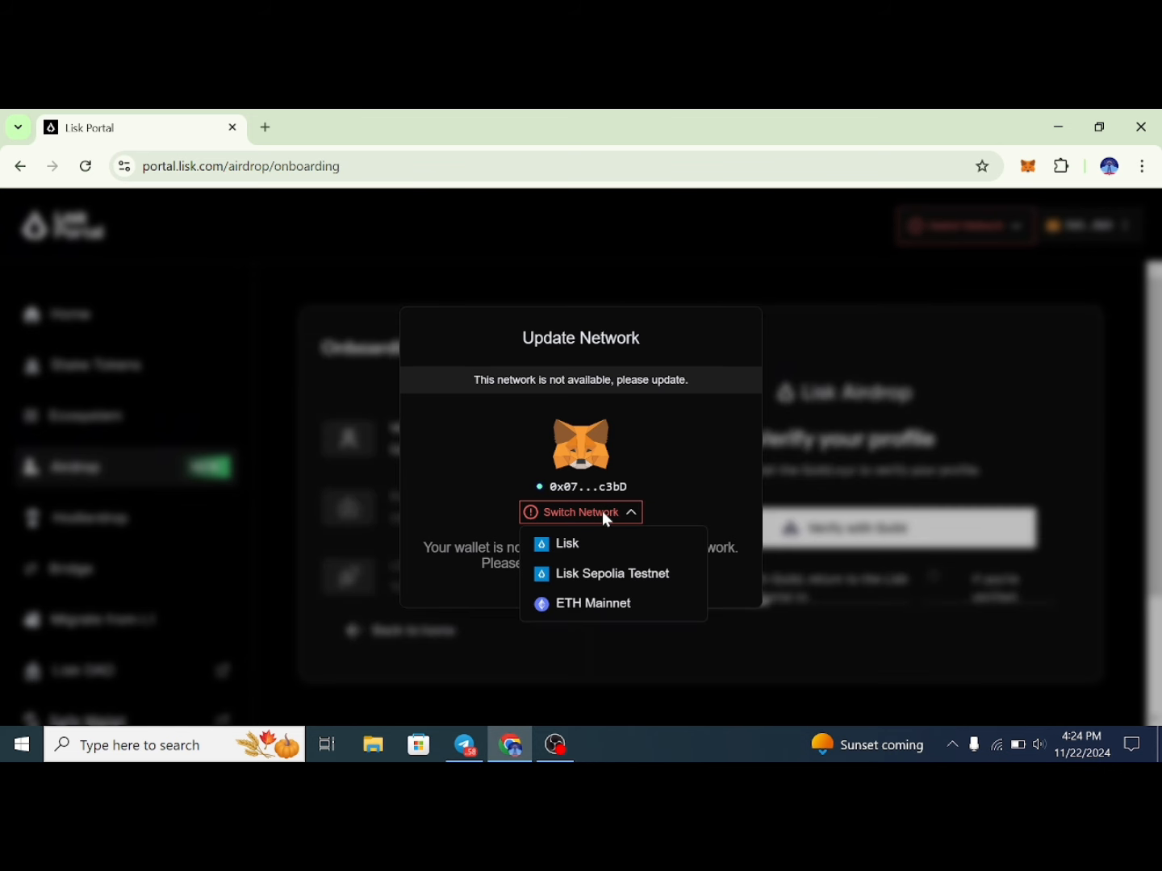
left_click(584, 551)
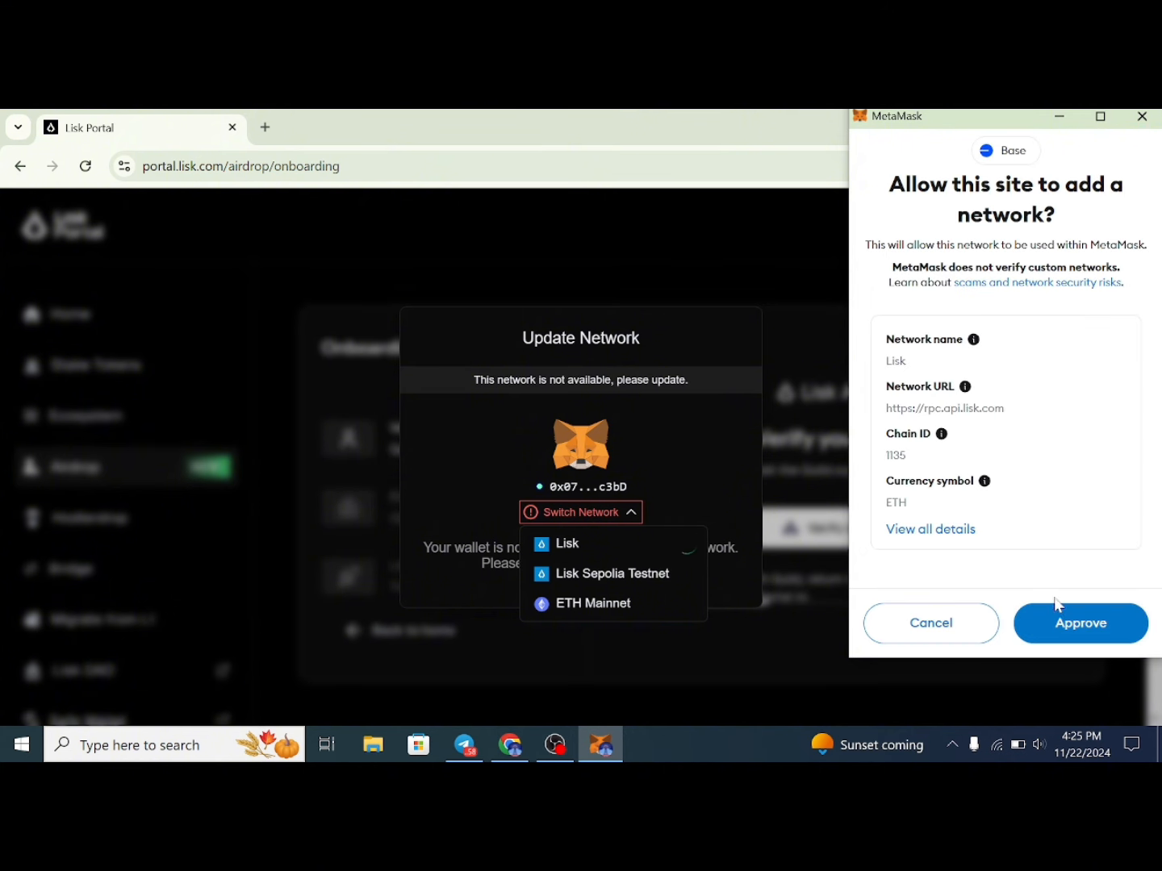
left_click(1082, 635)
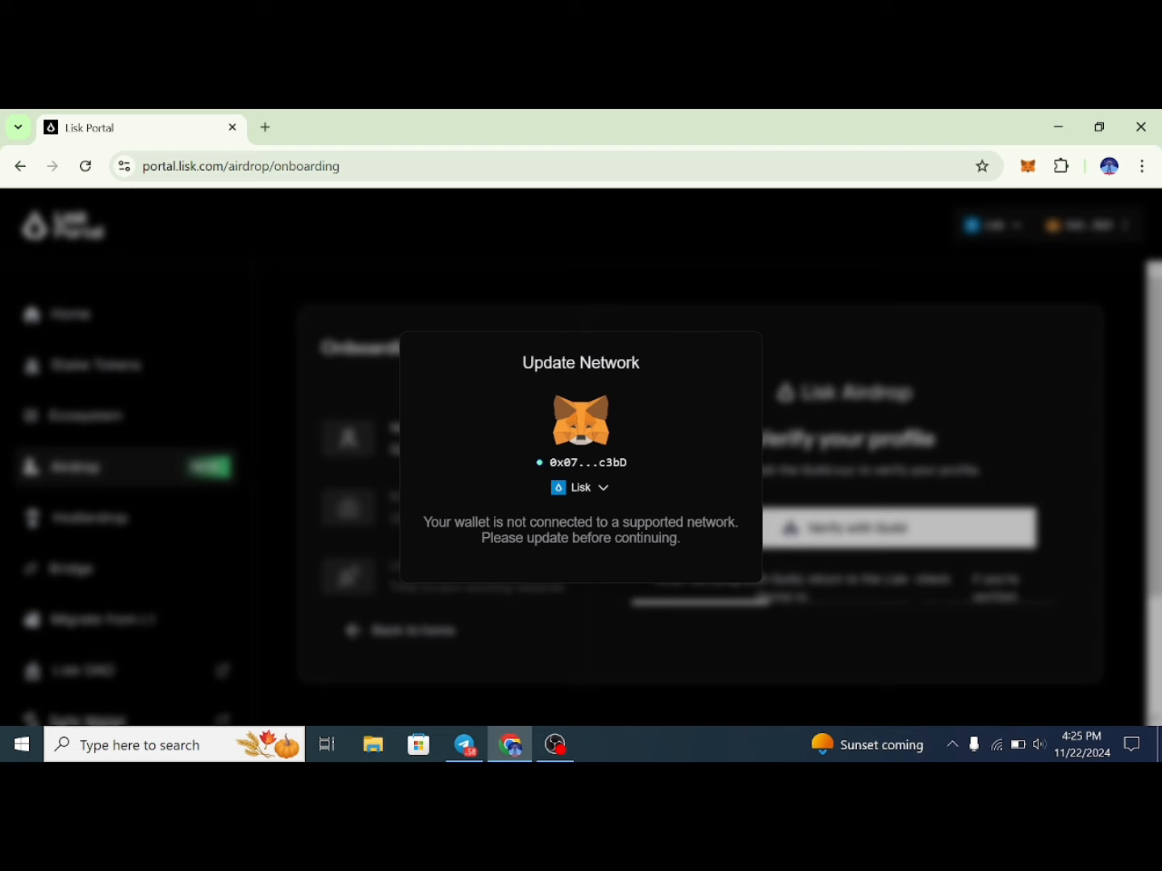
left_click(821, 362)
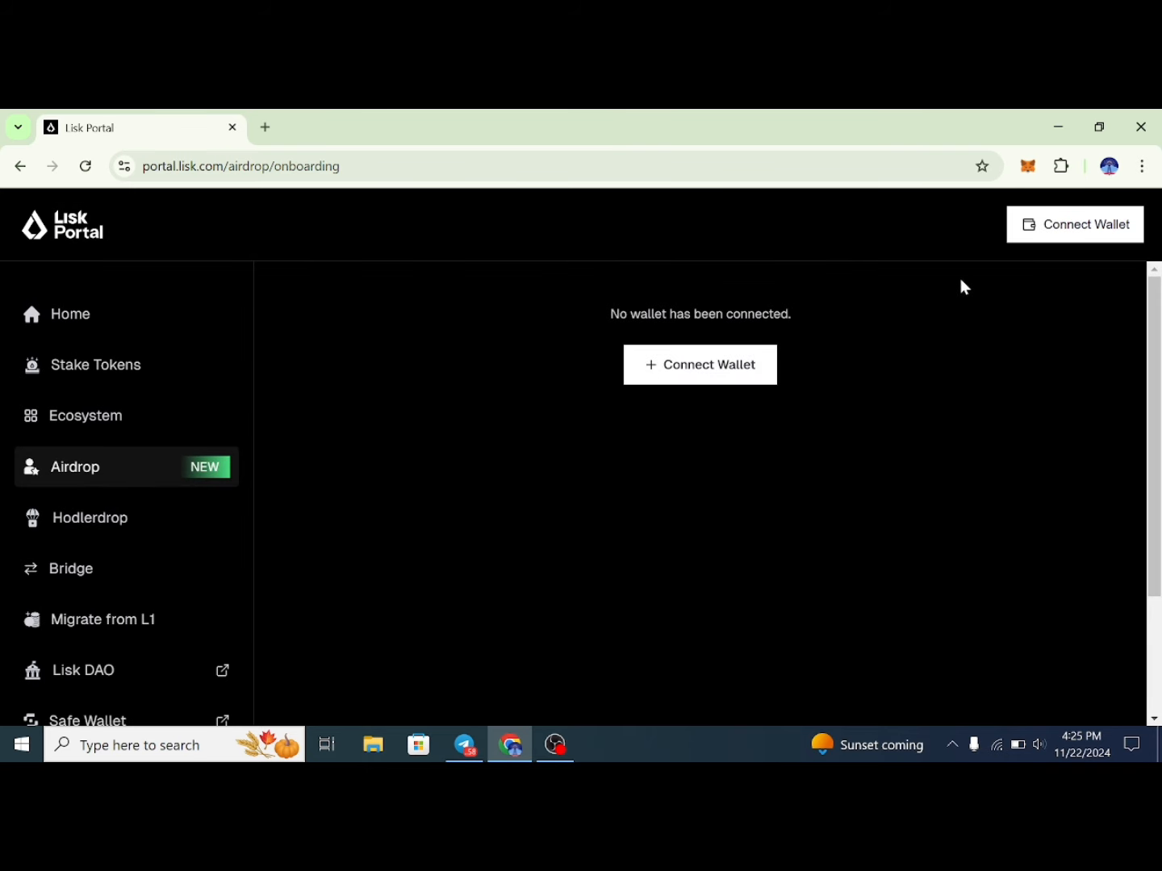
left_click(1078, 227)
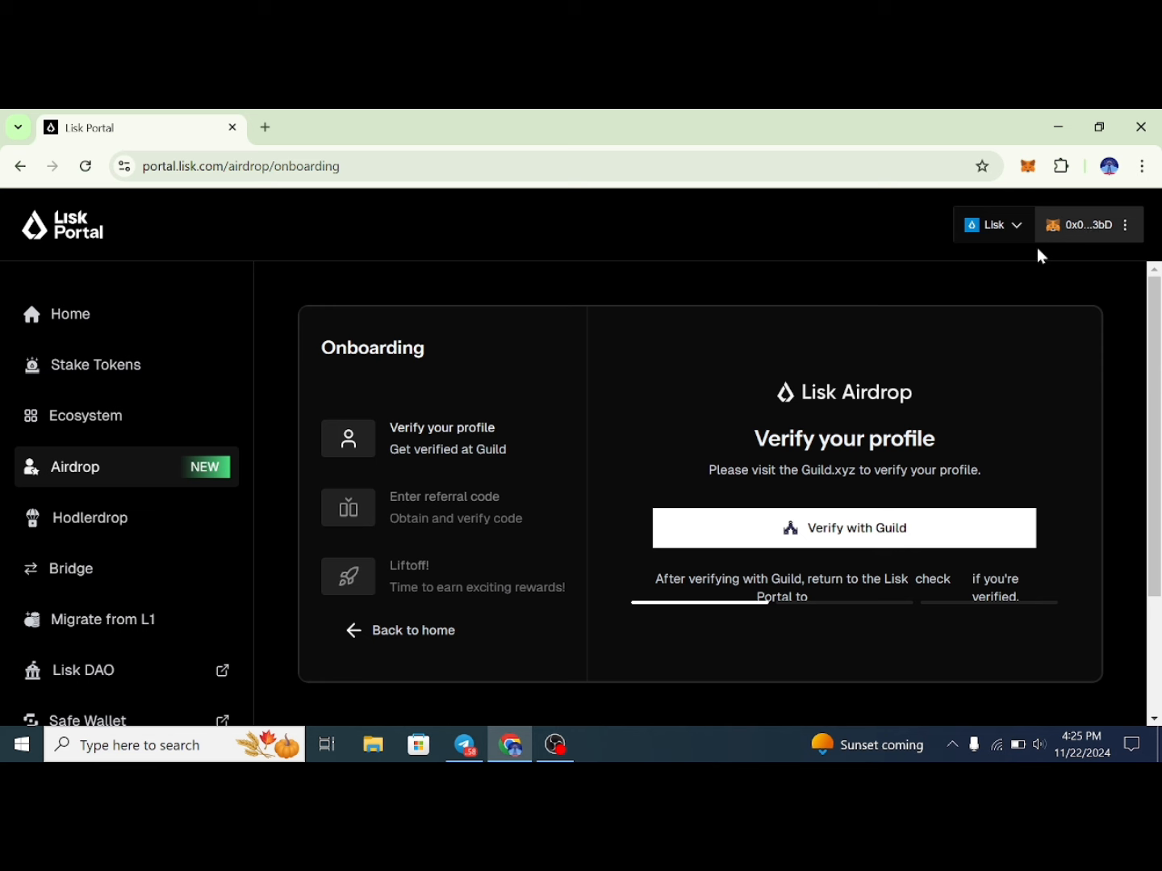
Open the Guild verification page from the Lisk airdrop onboarding and start joining the Lisk guild.
scroll(487, 420, "down", 1)
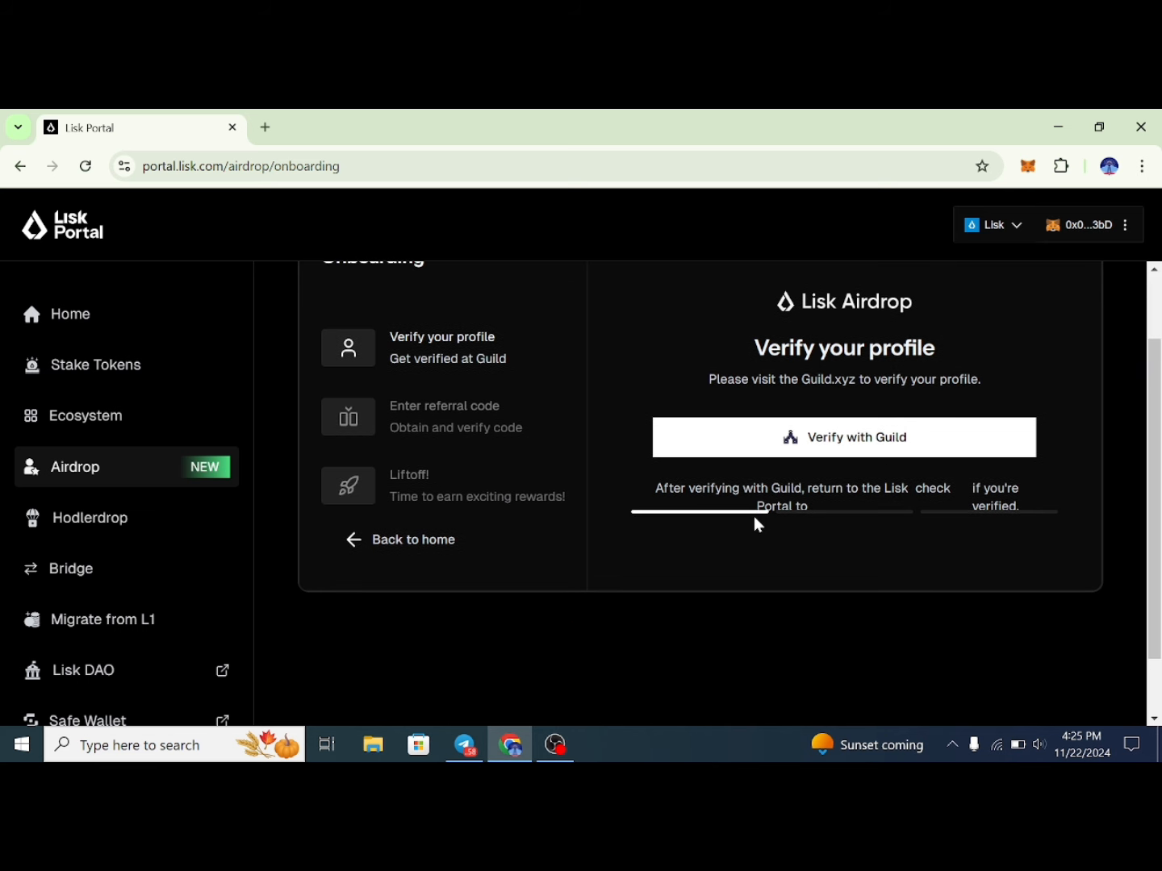
scroll(759, 526, "up", 1)
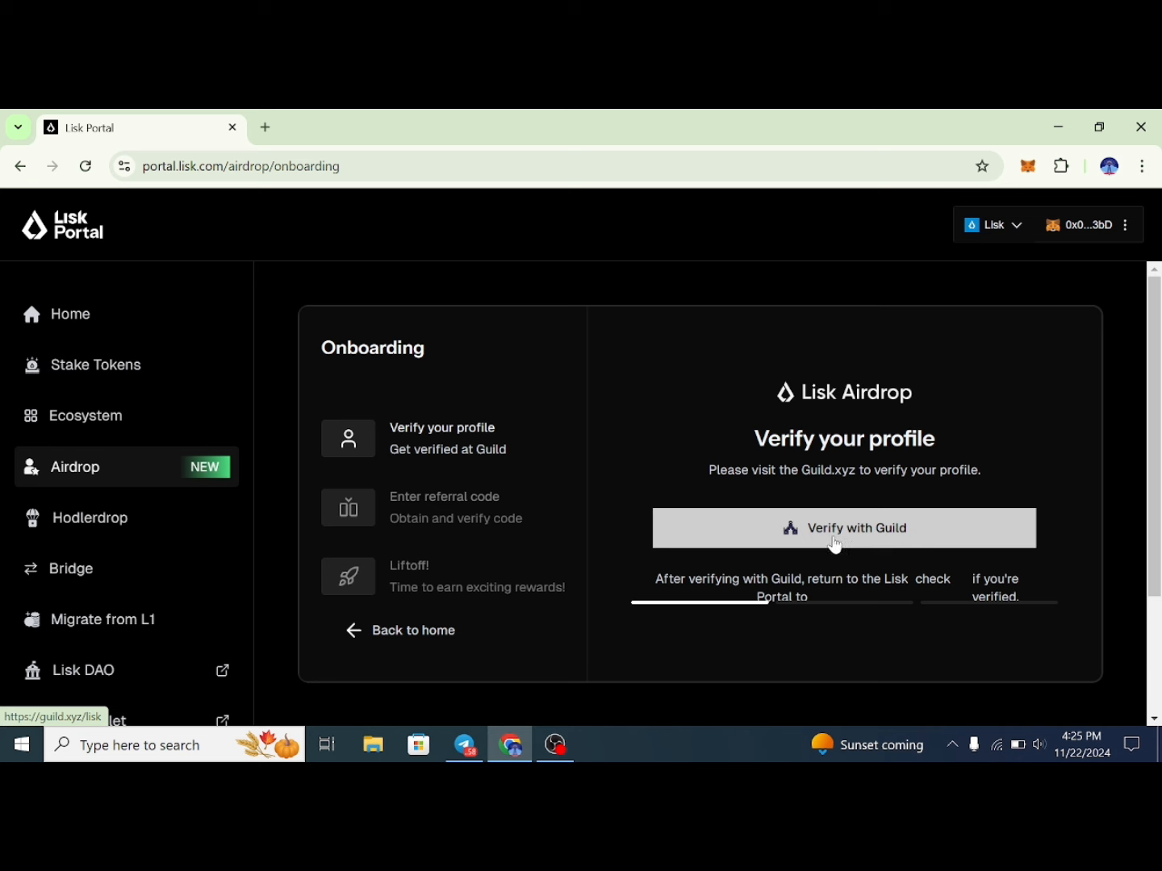
left_click(860, 539)
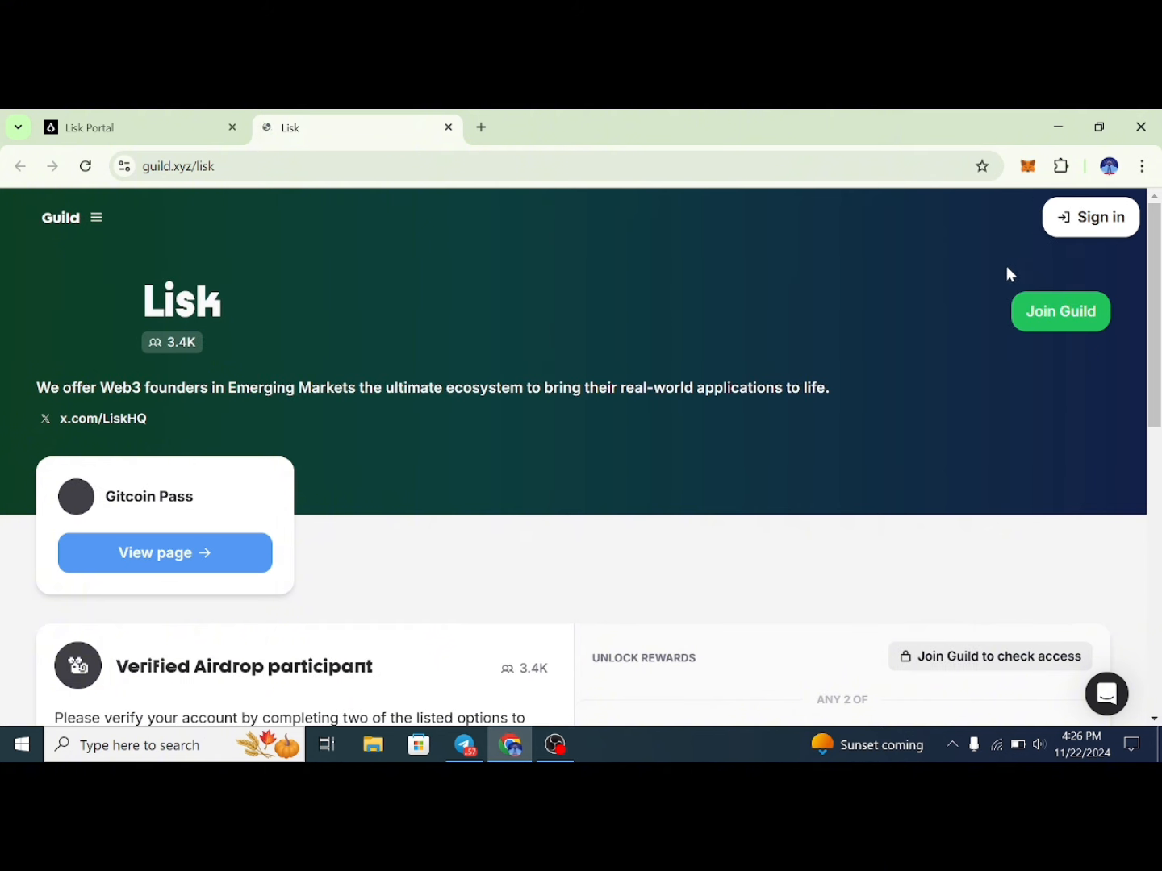
left_click(1062, 318)
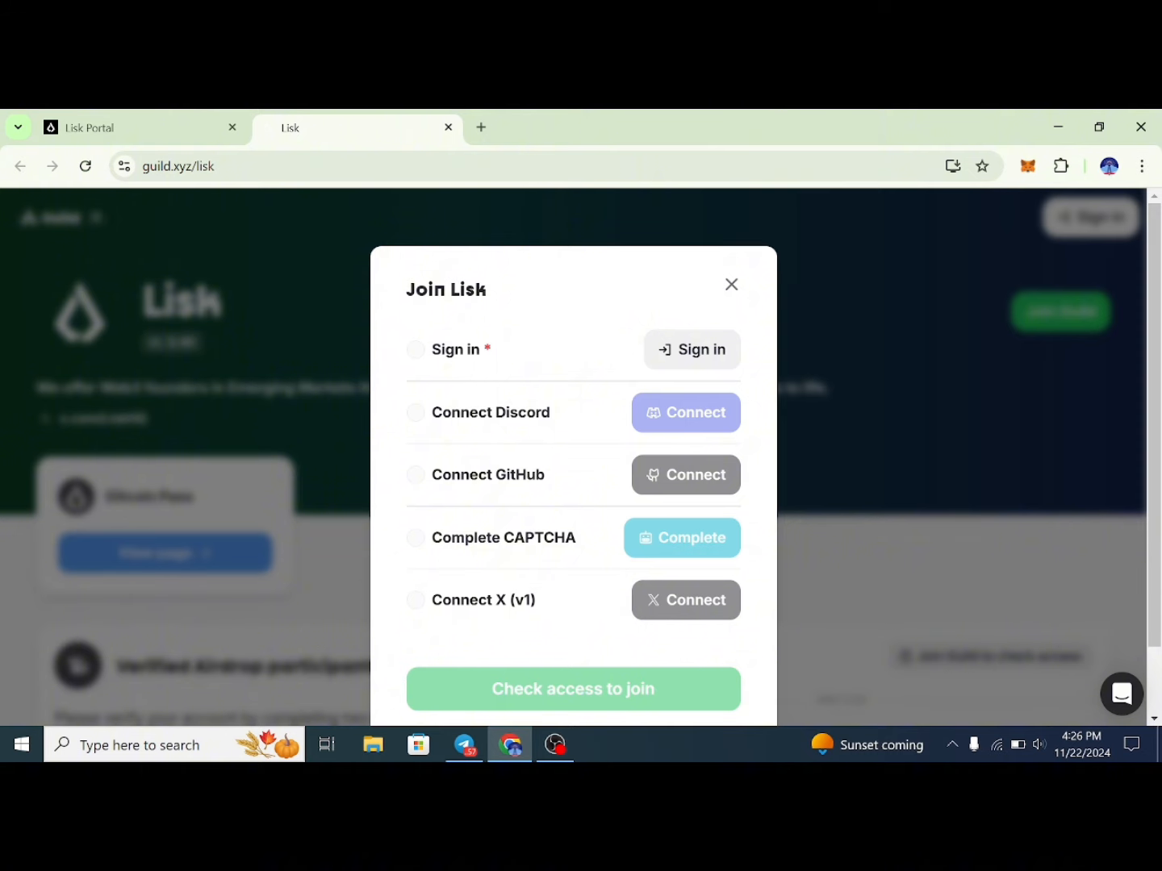
Connect MetaMask as the sign-in wallet for Guild and request verification of the wallet address.
left_click(707, 361)
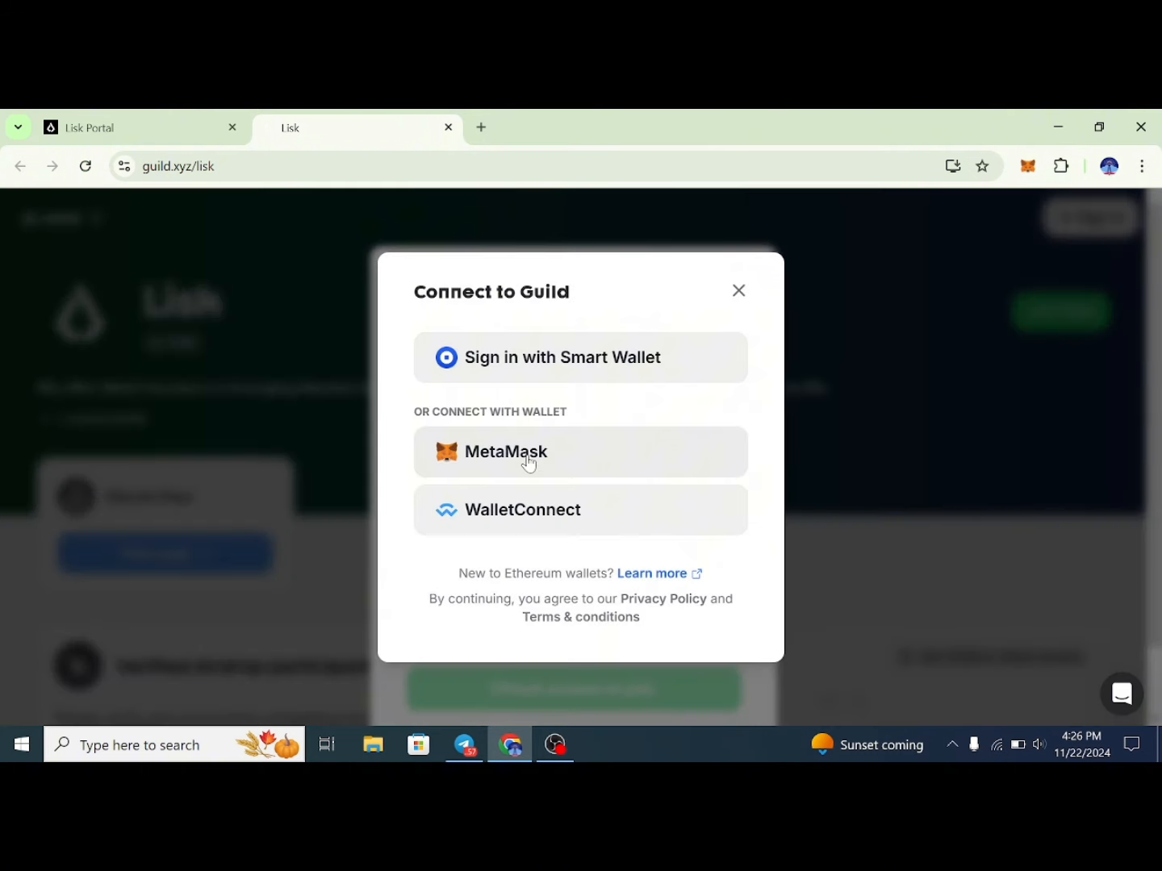
left_click(529, 467)
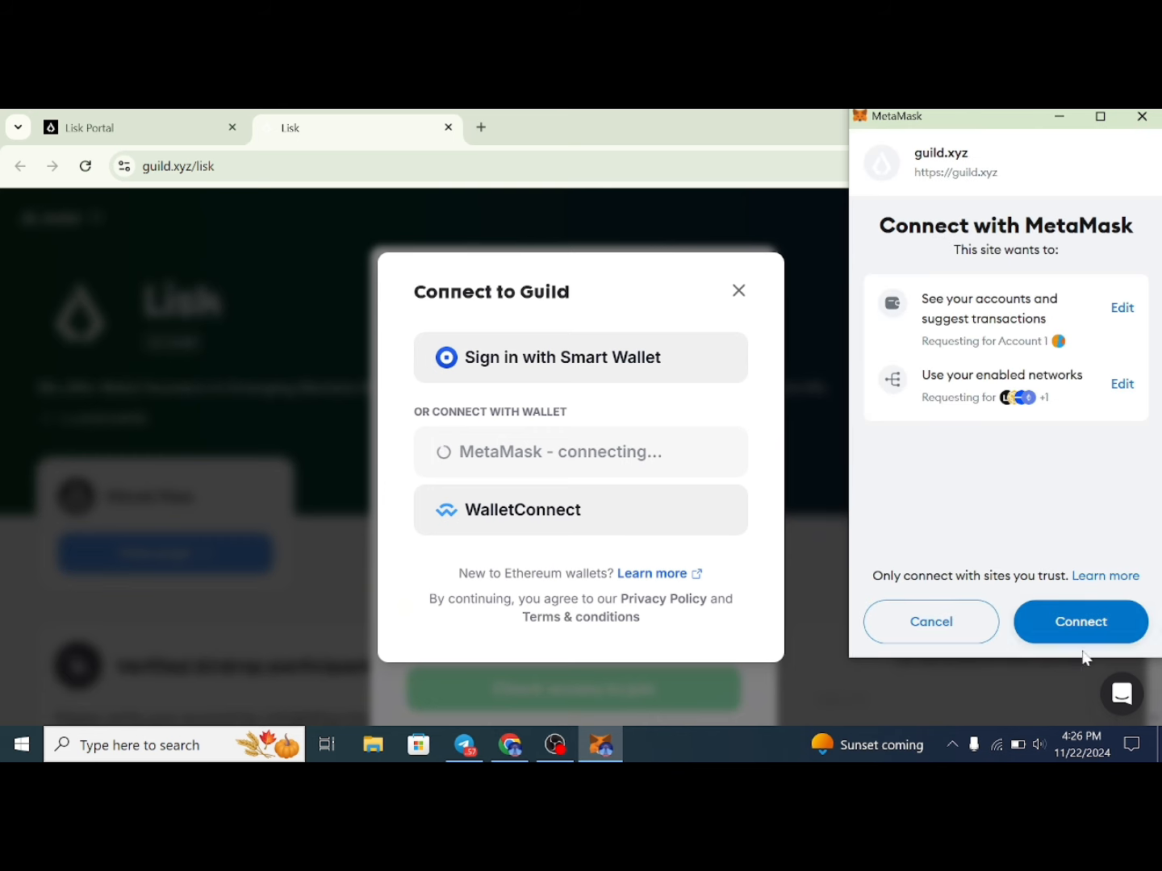
left_click(1087, 624)
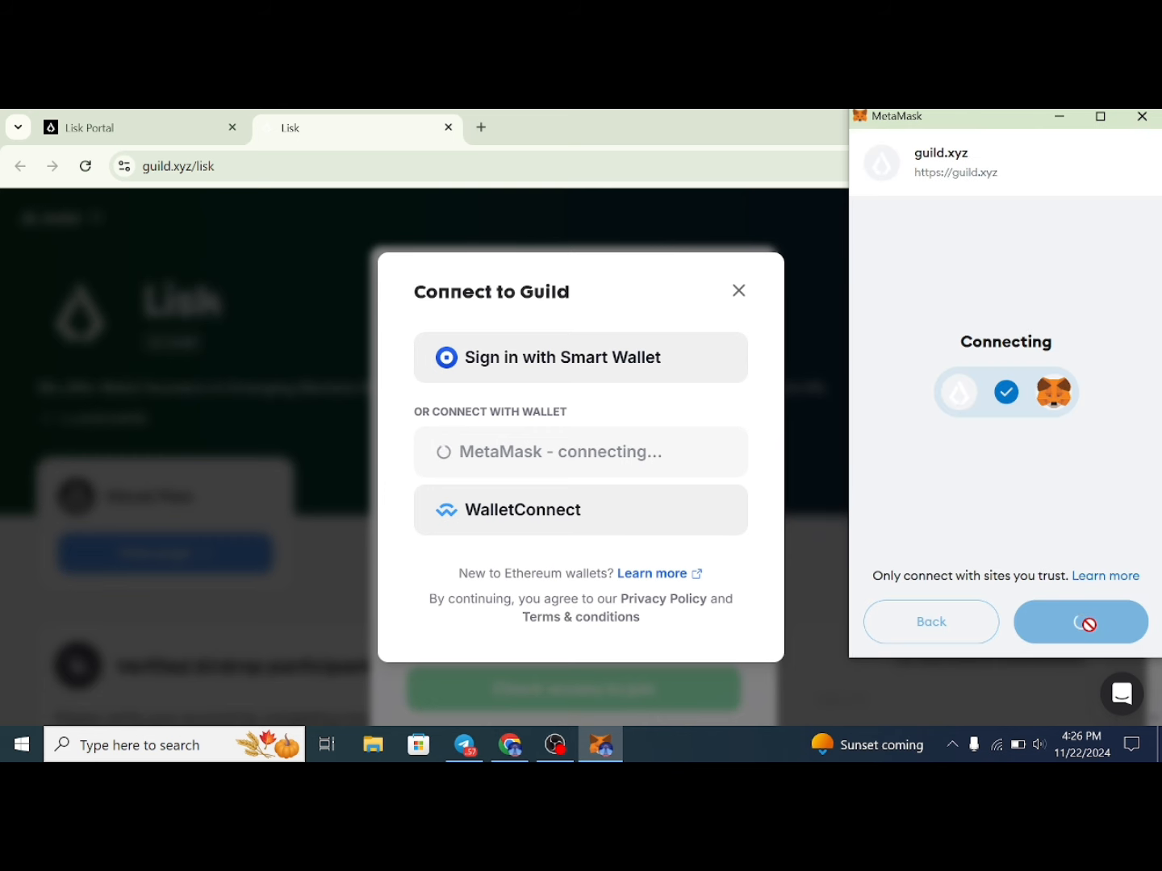
left_click(1081, 633)
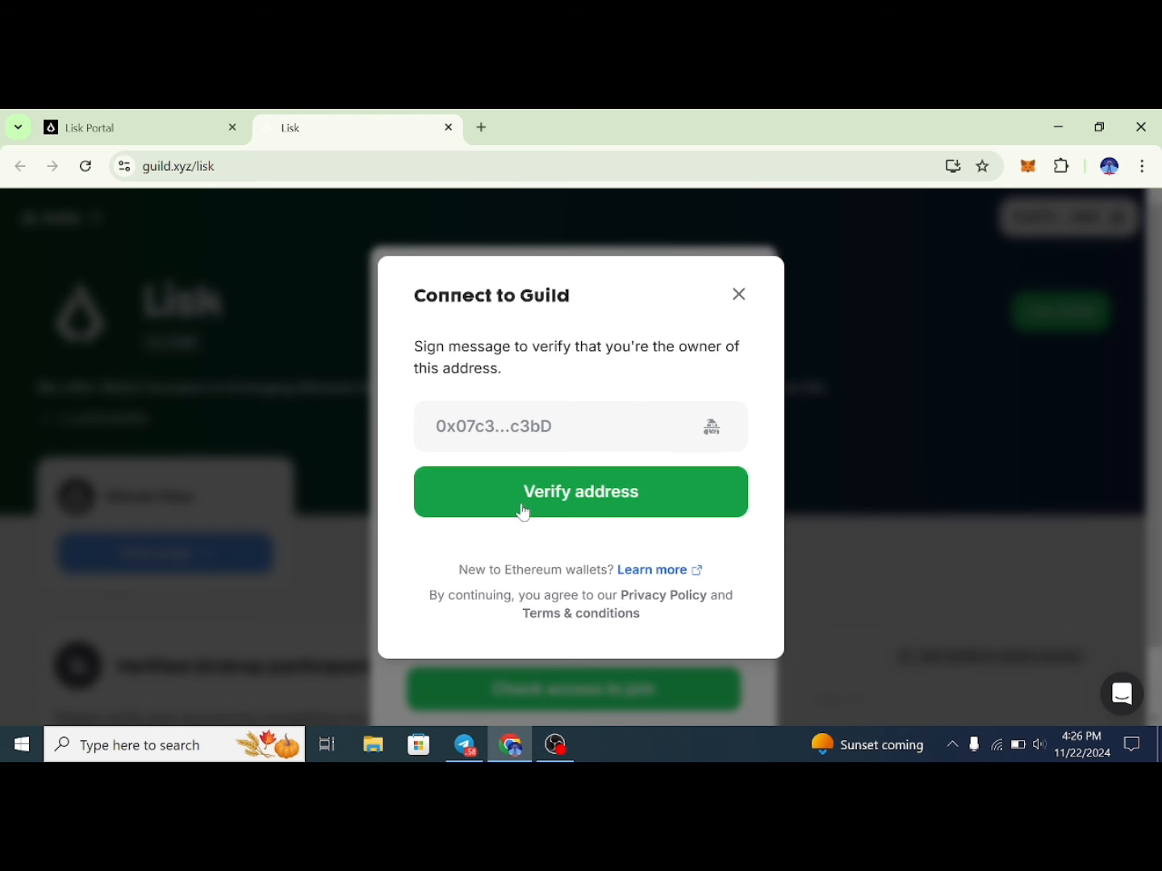
left_click(591, 511)
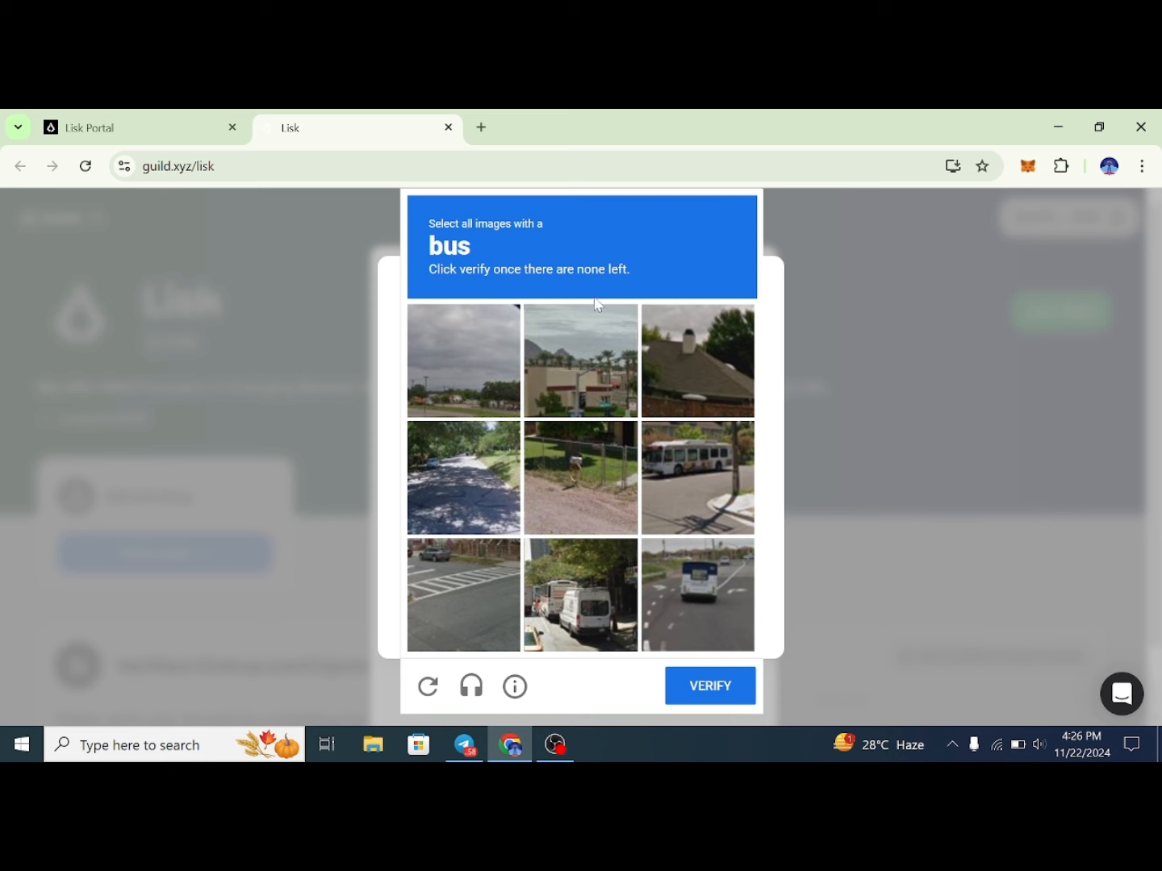
left_click(592, 622)
left_click(703, 589)
left_click(698, 461)
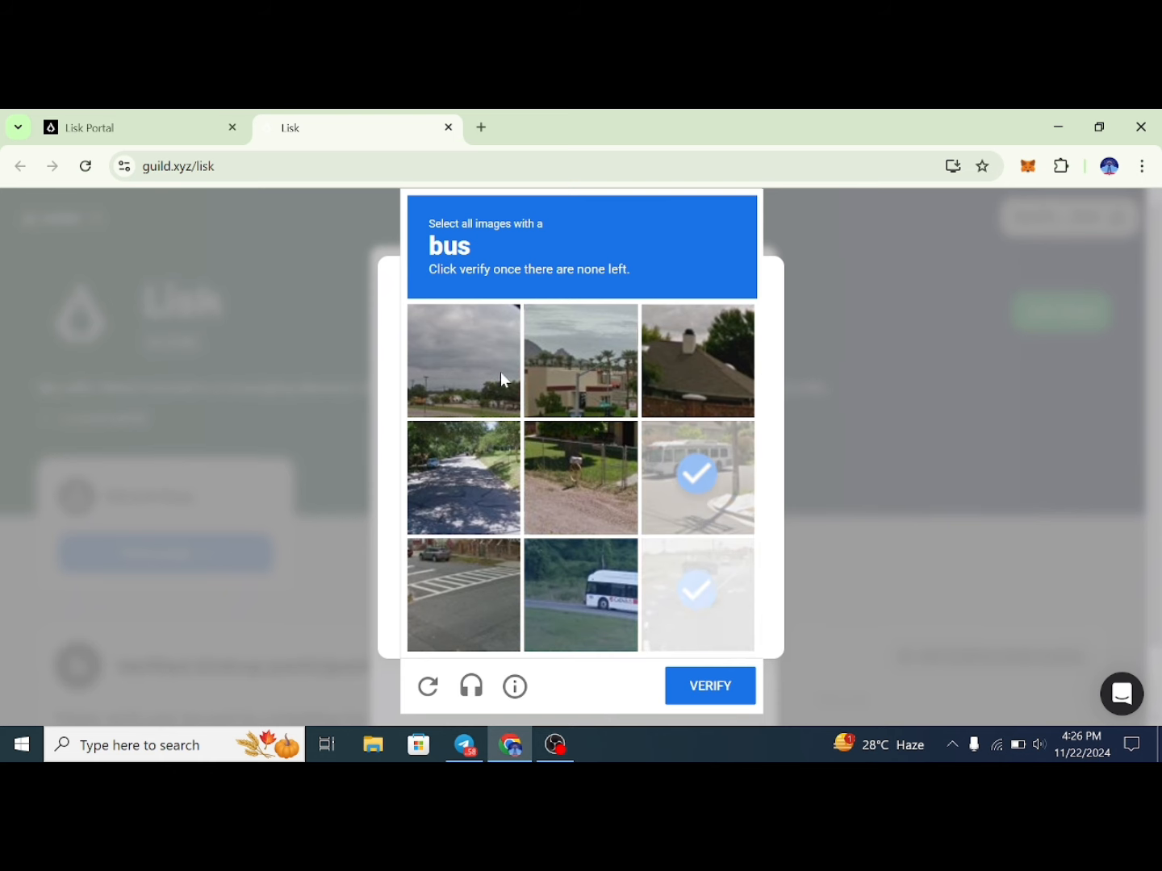
left_click(427, 685)
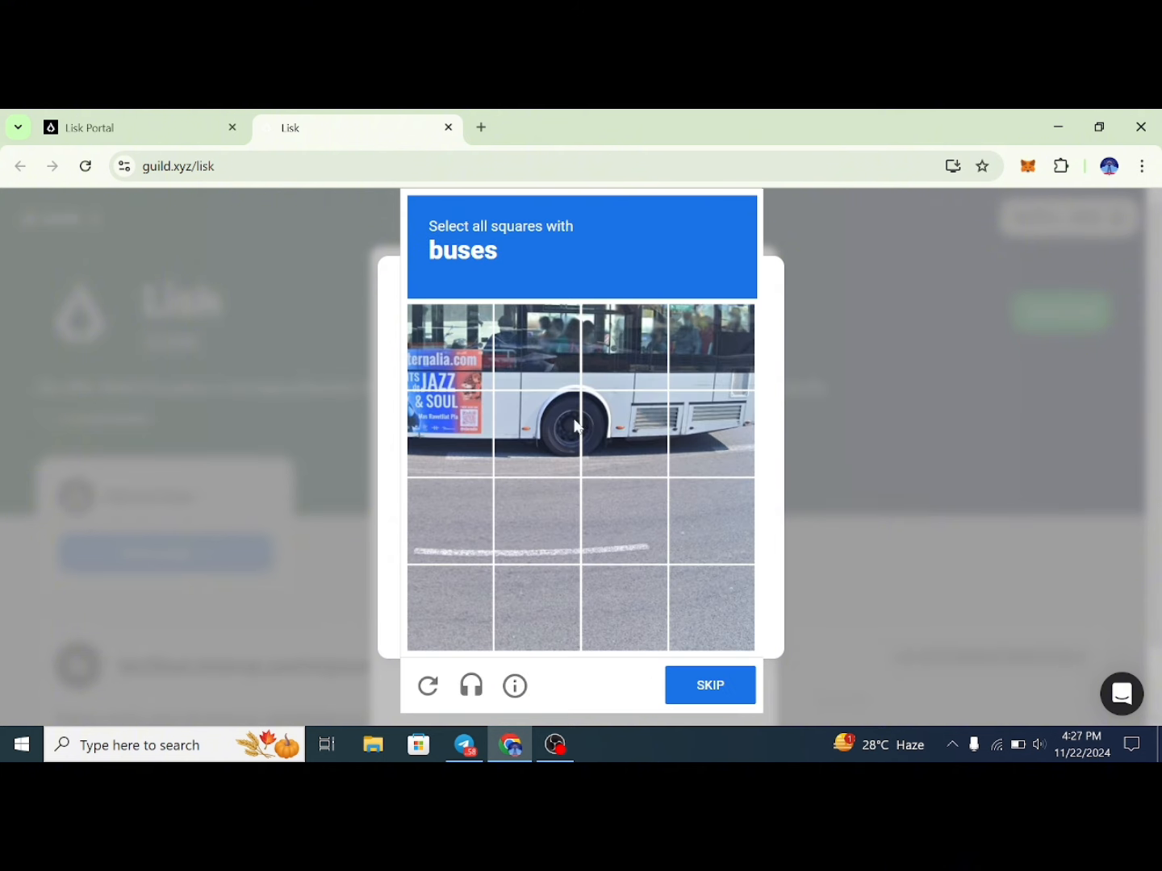
Complete the CAPTCHA by selecting every square that contains part of the bus and submitting the answer.
left_click(473, 405)
left_click(527, 405)
left_click(534, 348)
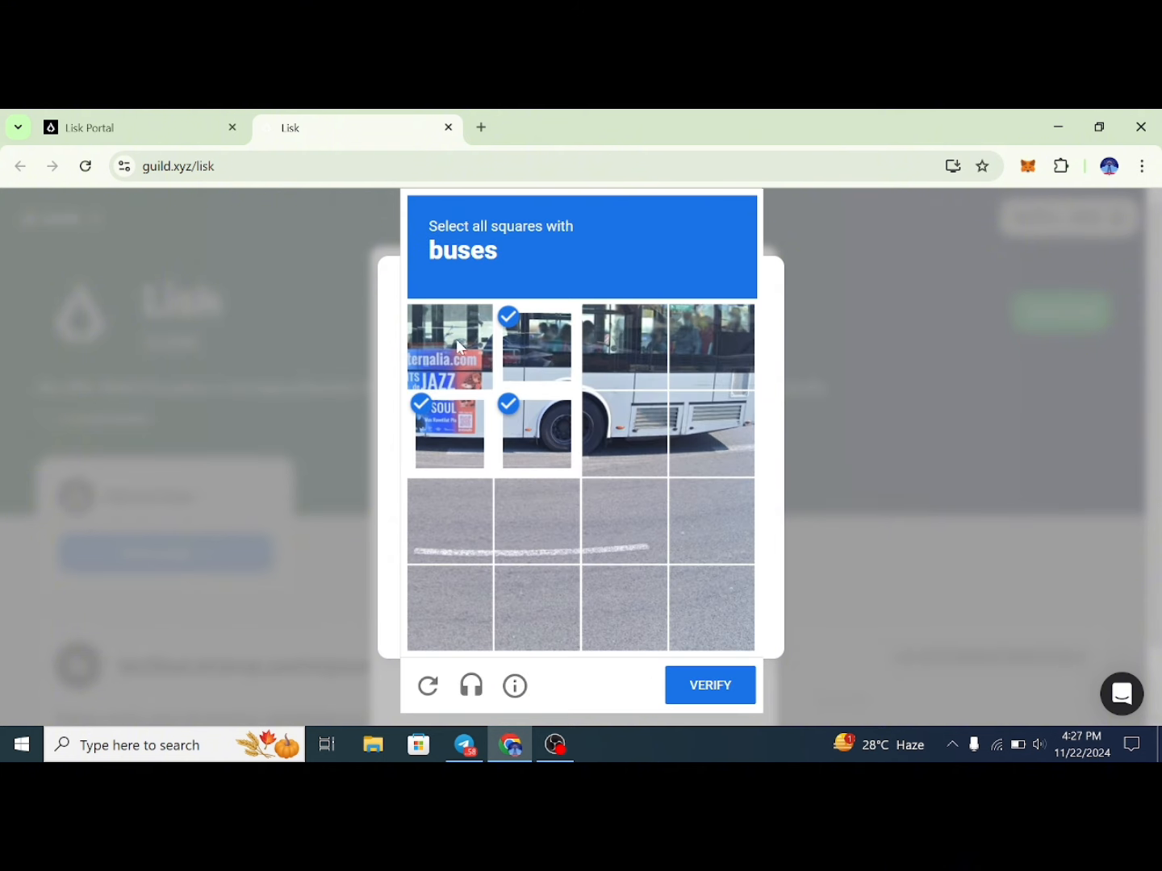
left_click(456, 339)
left_click(618, 348)
left_click(700, 347)
left_click(705, 412)
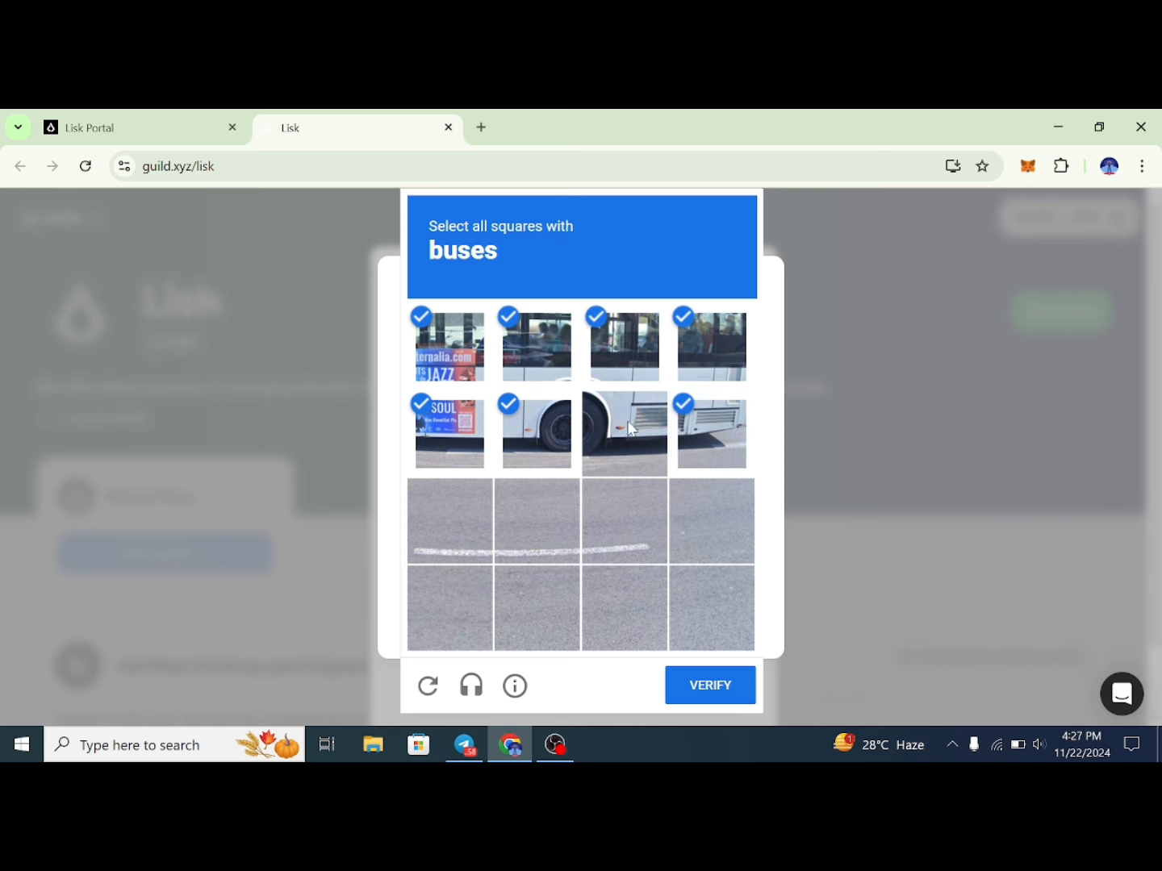
left_click(635, 428)
left_click(717, 684)
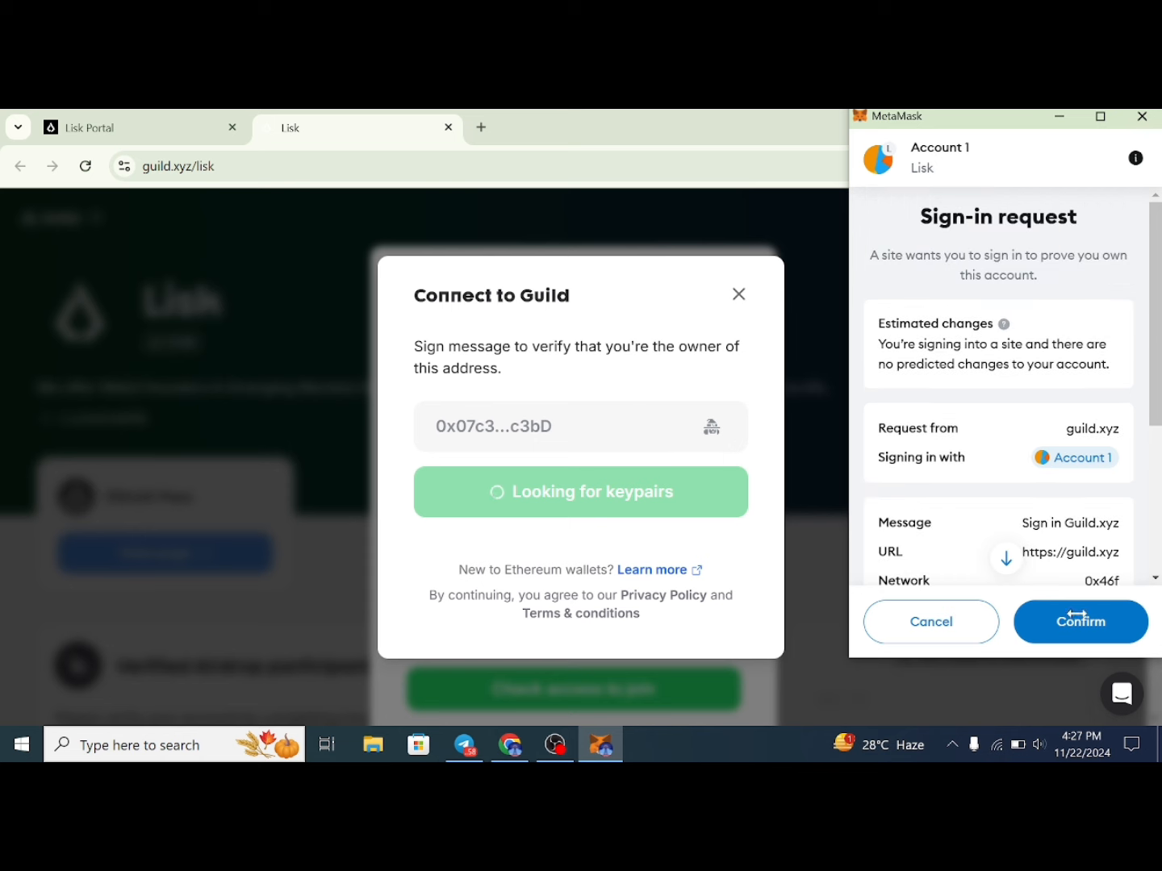
Confirm the Guild sign-in request in MetaMask and agree to Guild's updated Terms of Use.
left_click(1076, 637)
left_click(1090, 635)
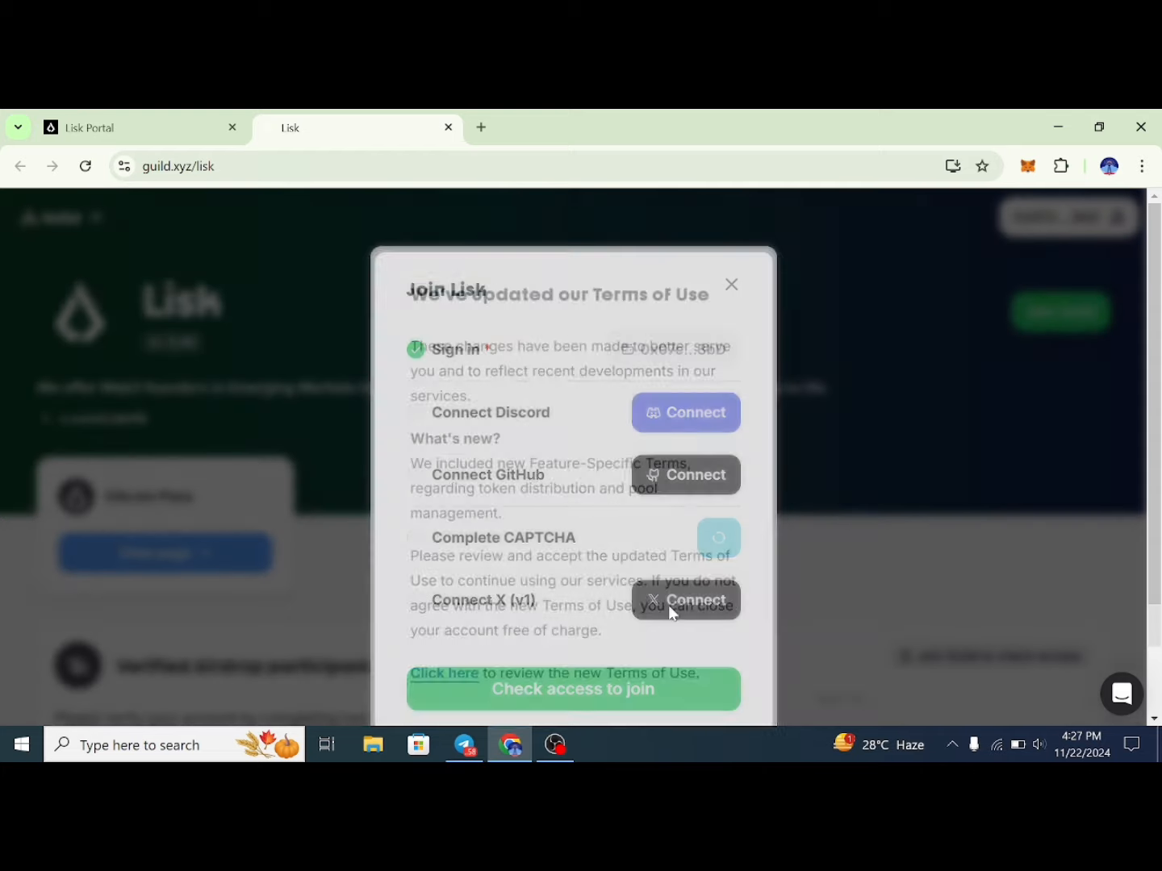
scroll(562, 425, "down", 2)
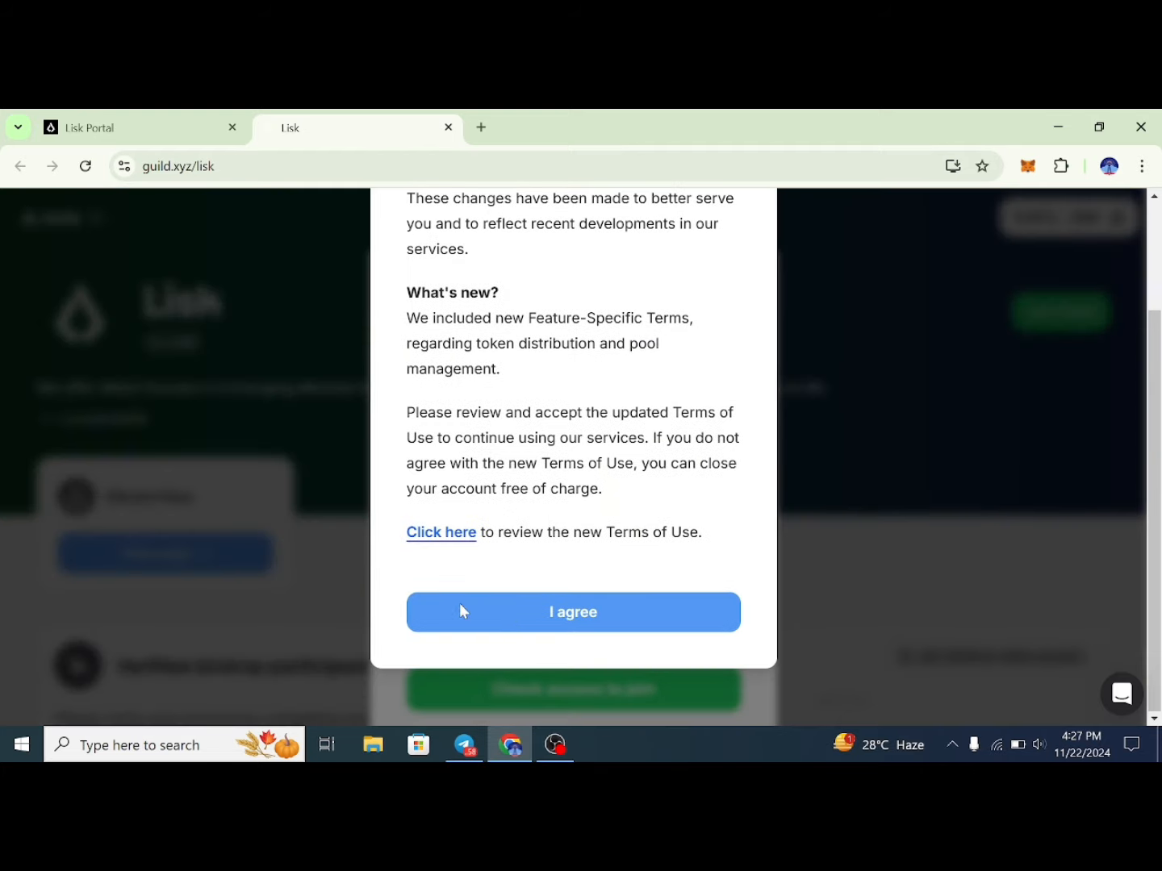
left_click(558, 617)
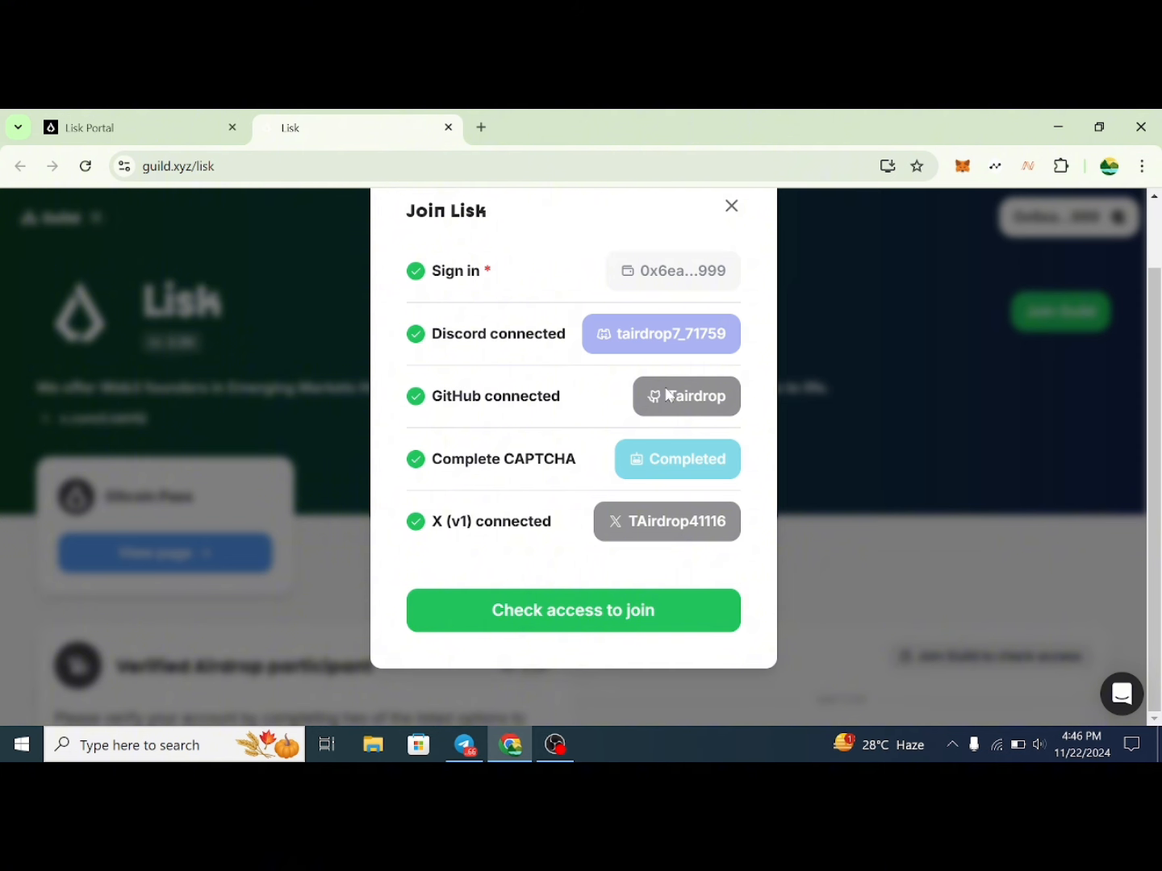
Check access with the connected Discord, GitHub and X accounts to join the Lisk guild.
left_click(576, 617)
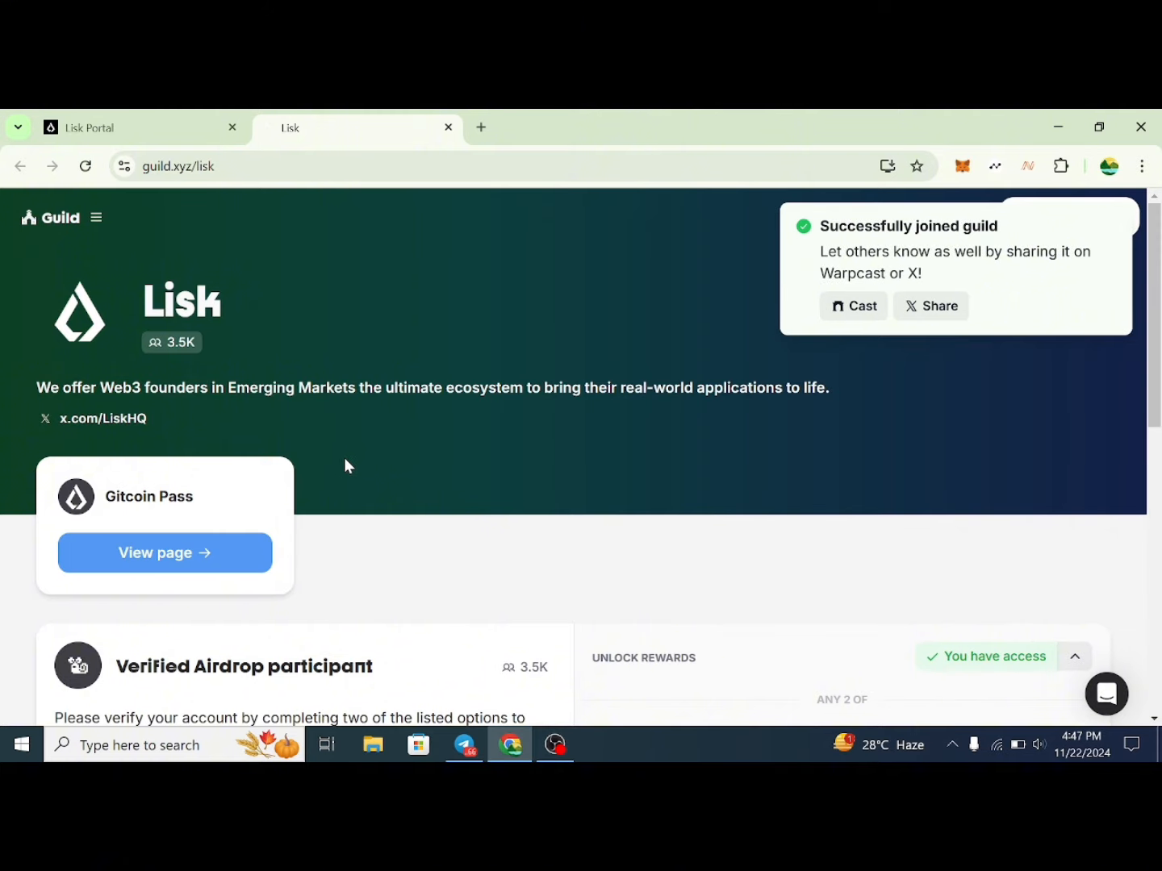
Review the Verified Airdrop participant role's requirements and which of them the connected accounts meet.
scroll(355, 461, "down", 5)
scroll(770, 488, "down", 1)
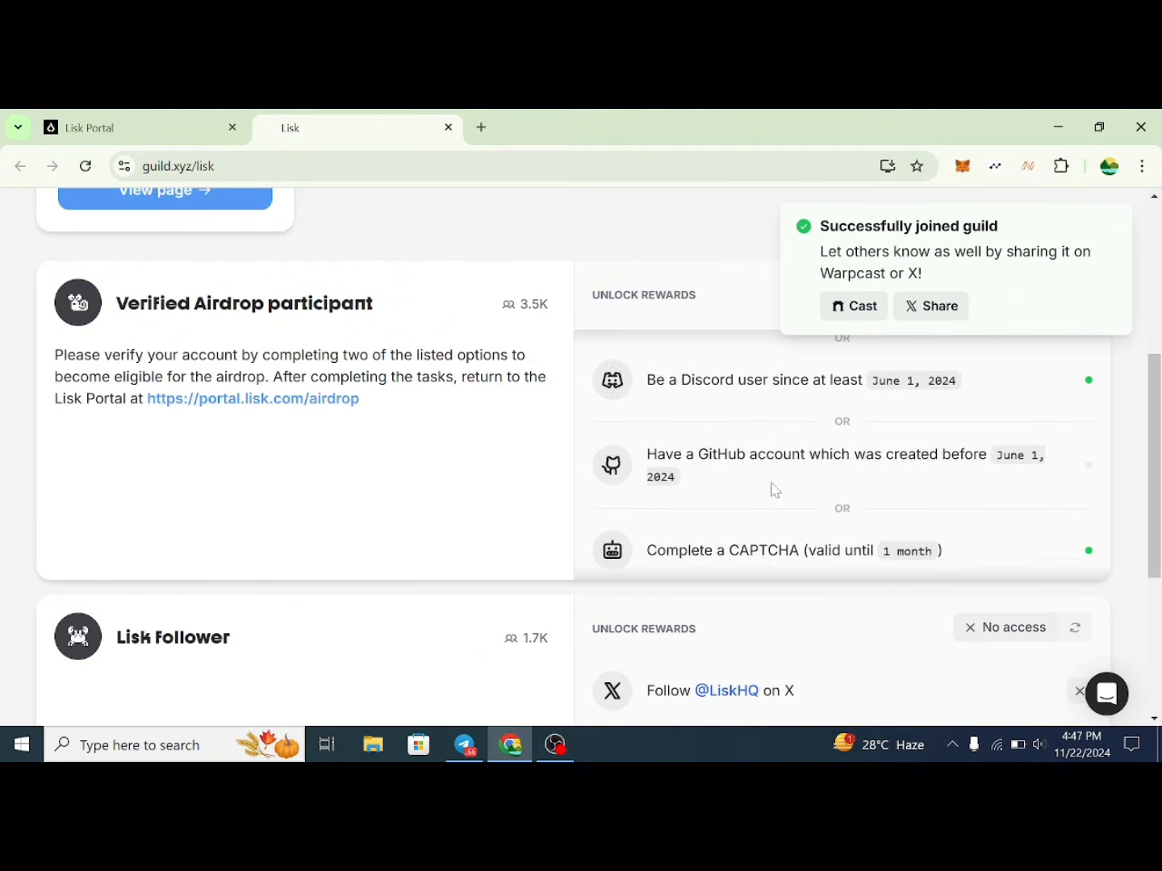
scroll(766, 506, "up", 1)
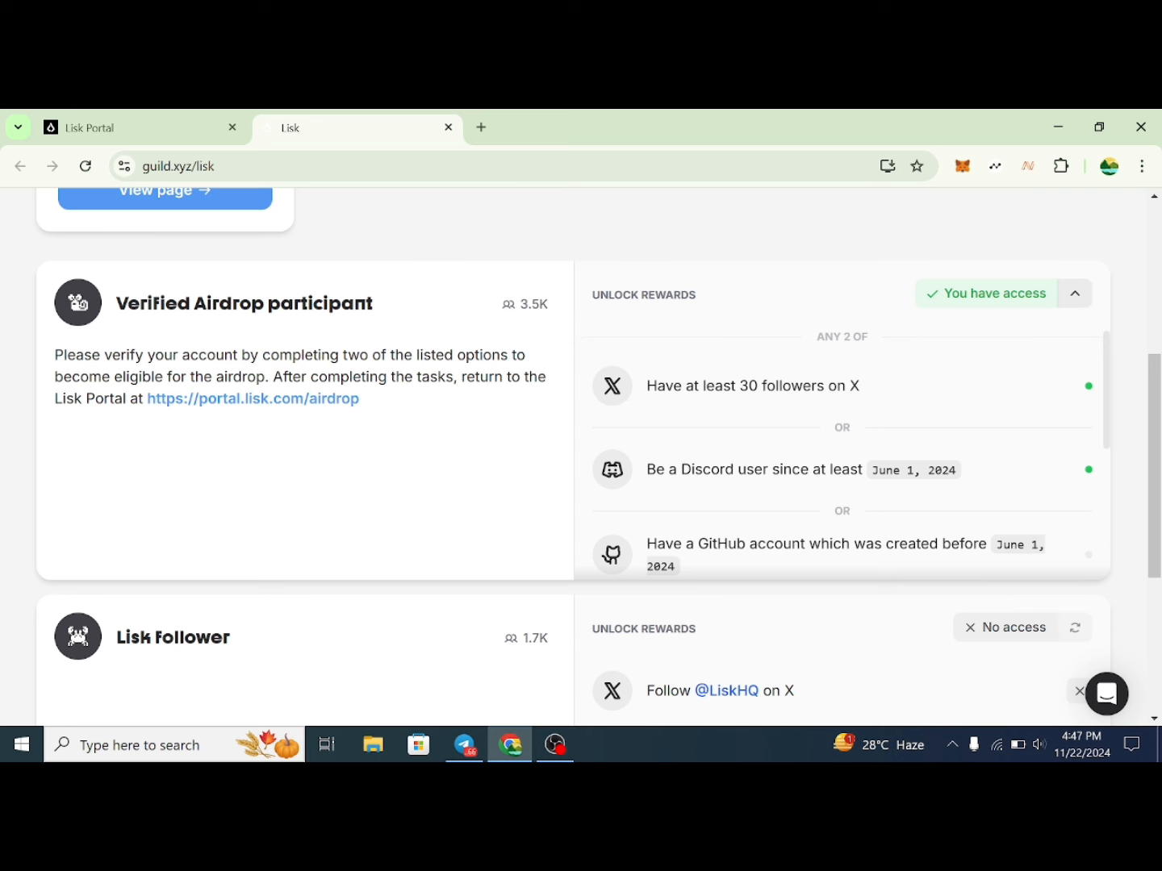
scroll(821, 412, "down", 5)
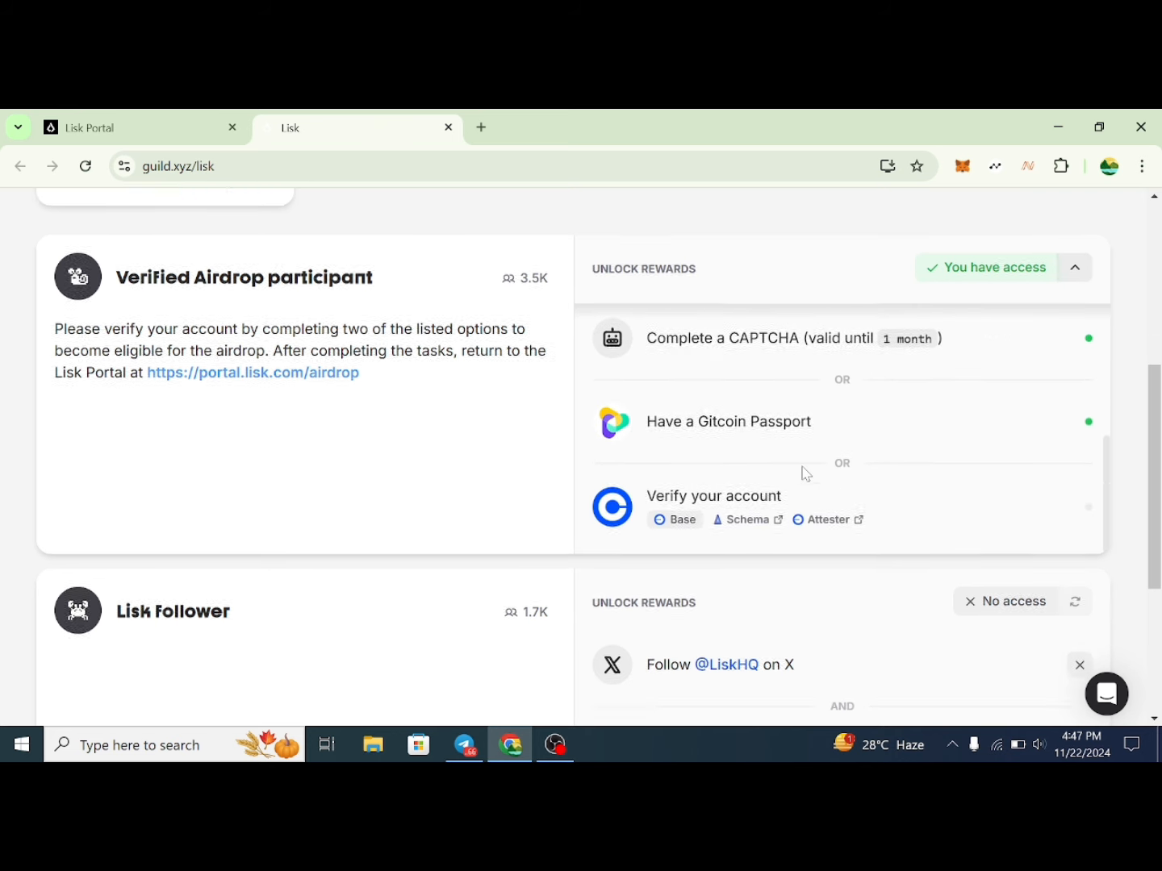
scroll(804, 475, "down", 2)
scroll(793, 480, "up", 3)
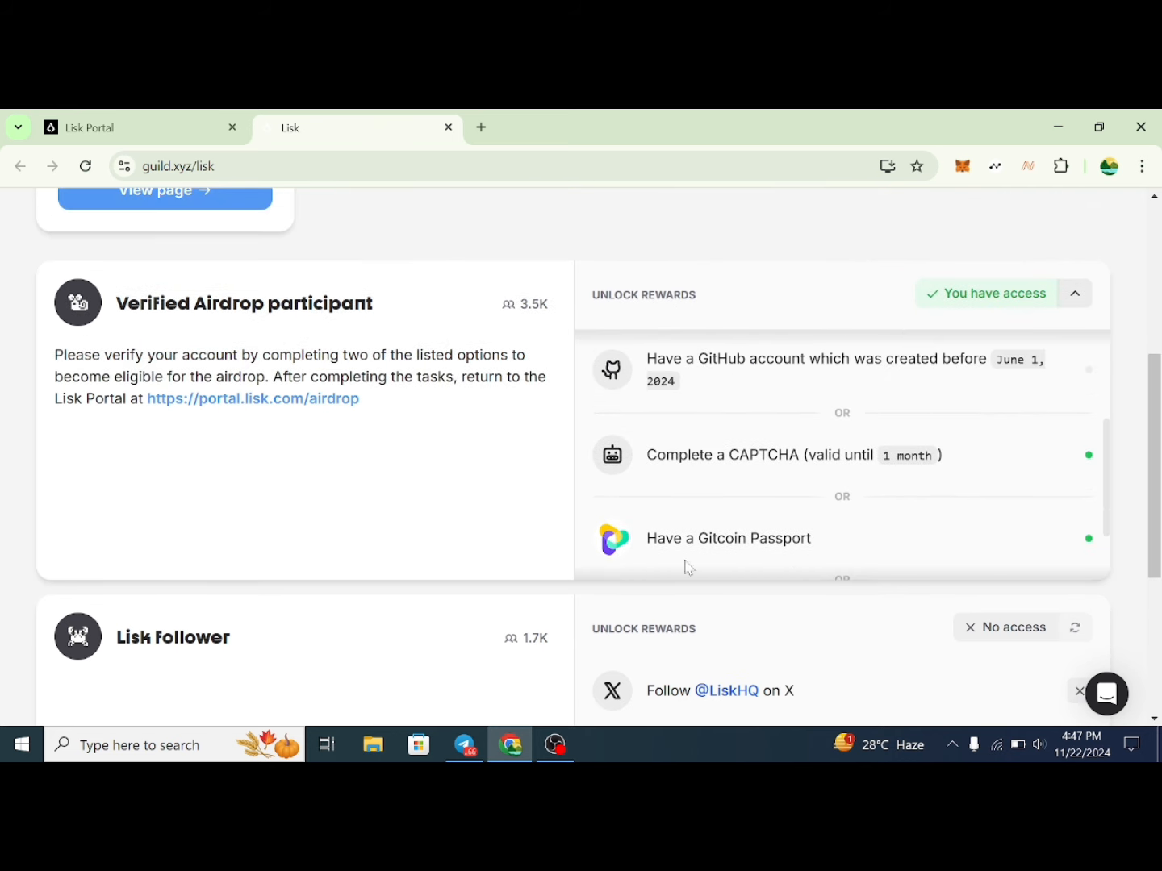
scroll(709, 481, "up", 3)
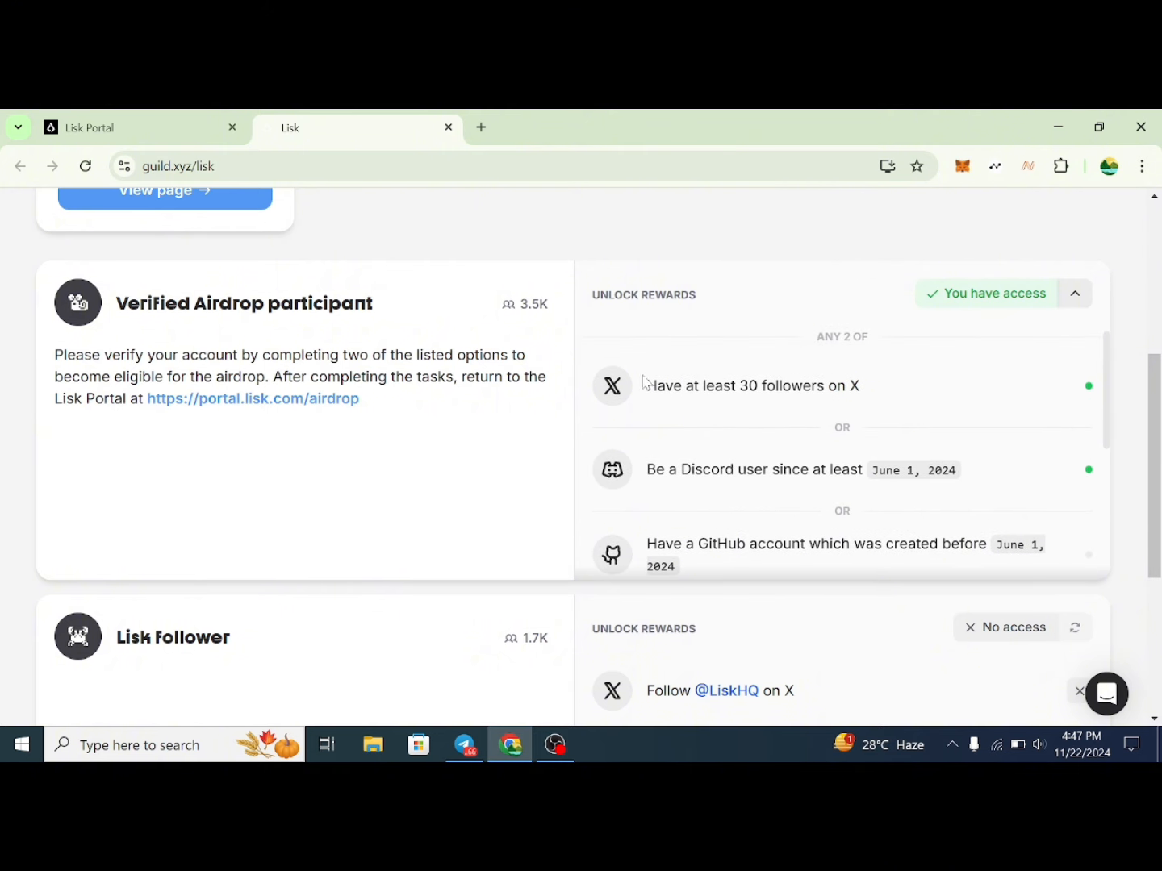
scroll(737, 412, "down", 3)
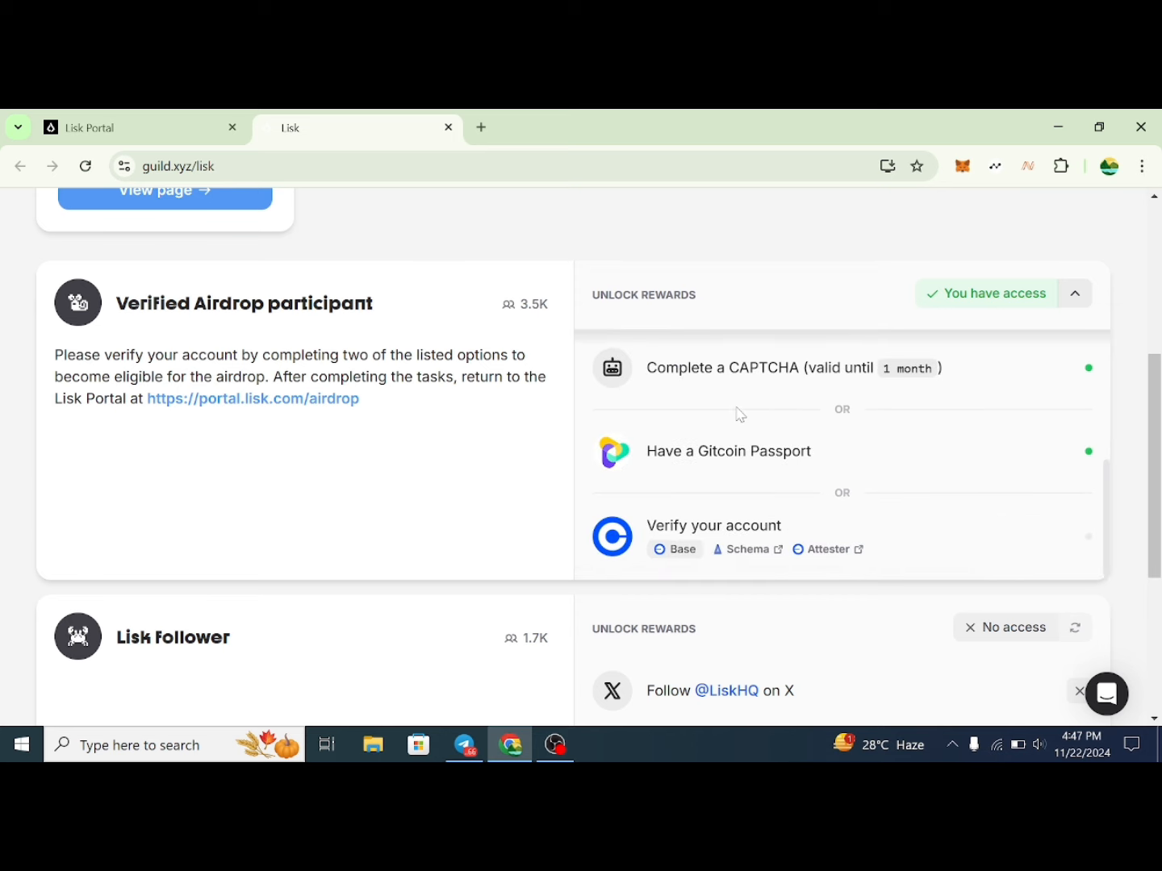
scroll(739, 417, "down", 2)
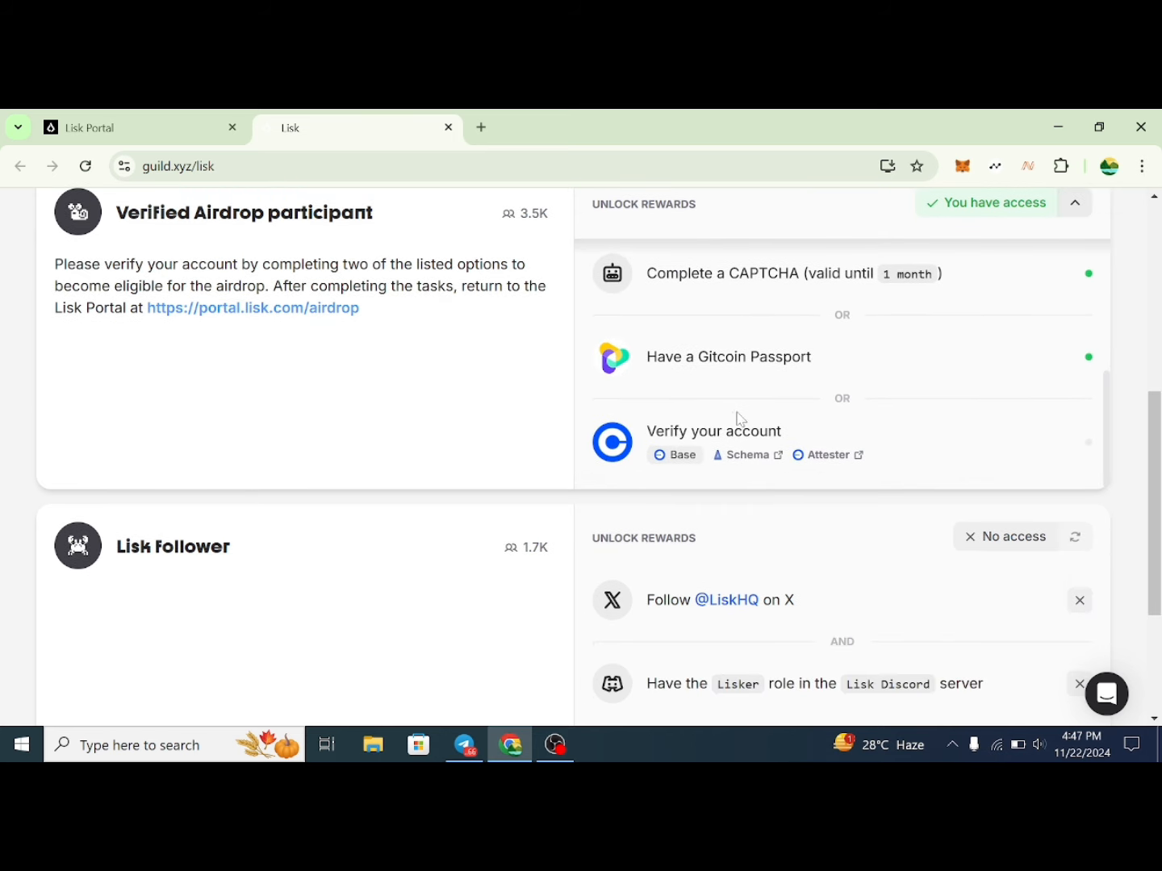
scroll(738, 423, "up", 3)
scroll(912, 404, "up", 3)
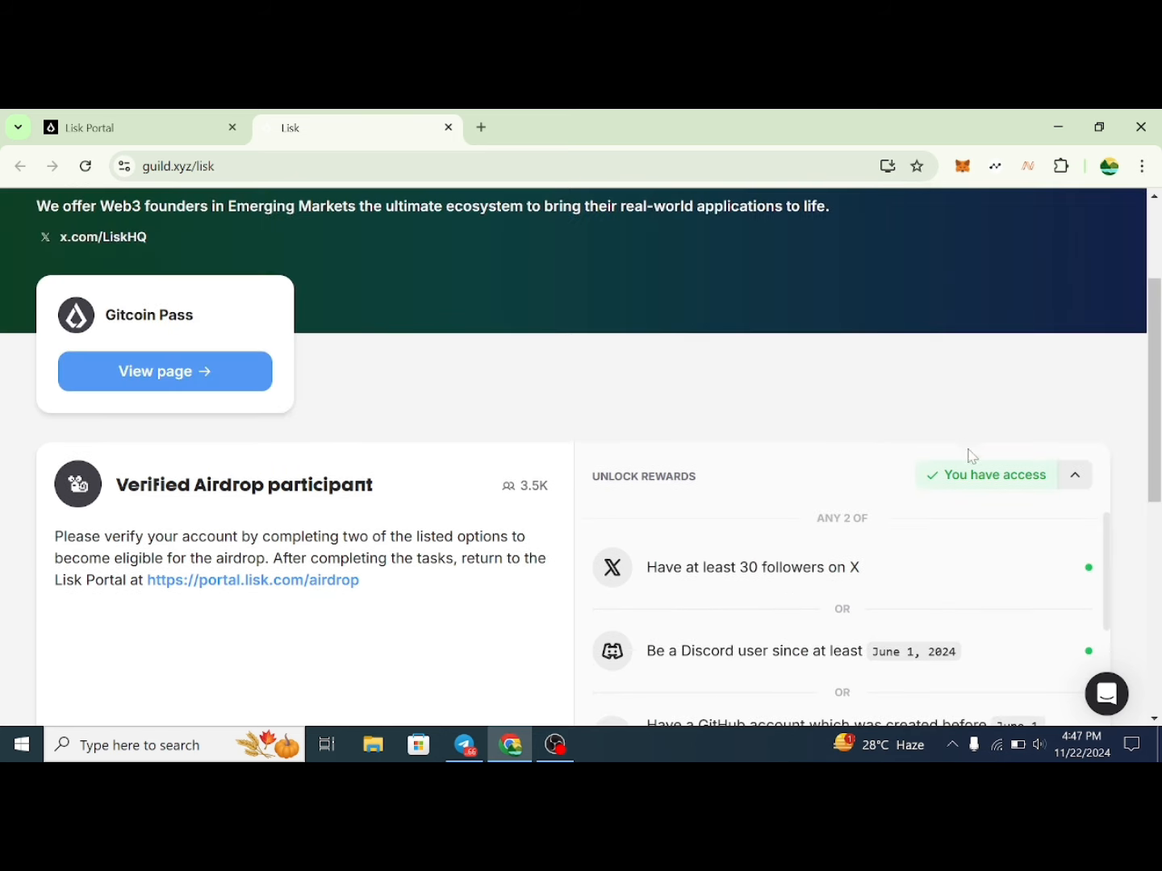
left_click(1072, 483)
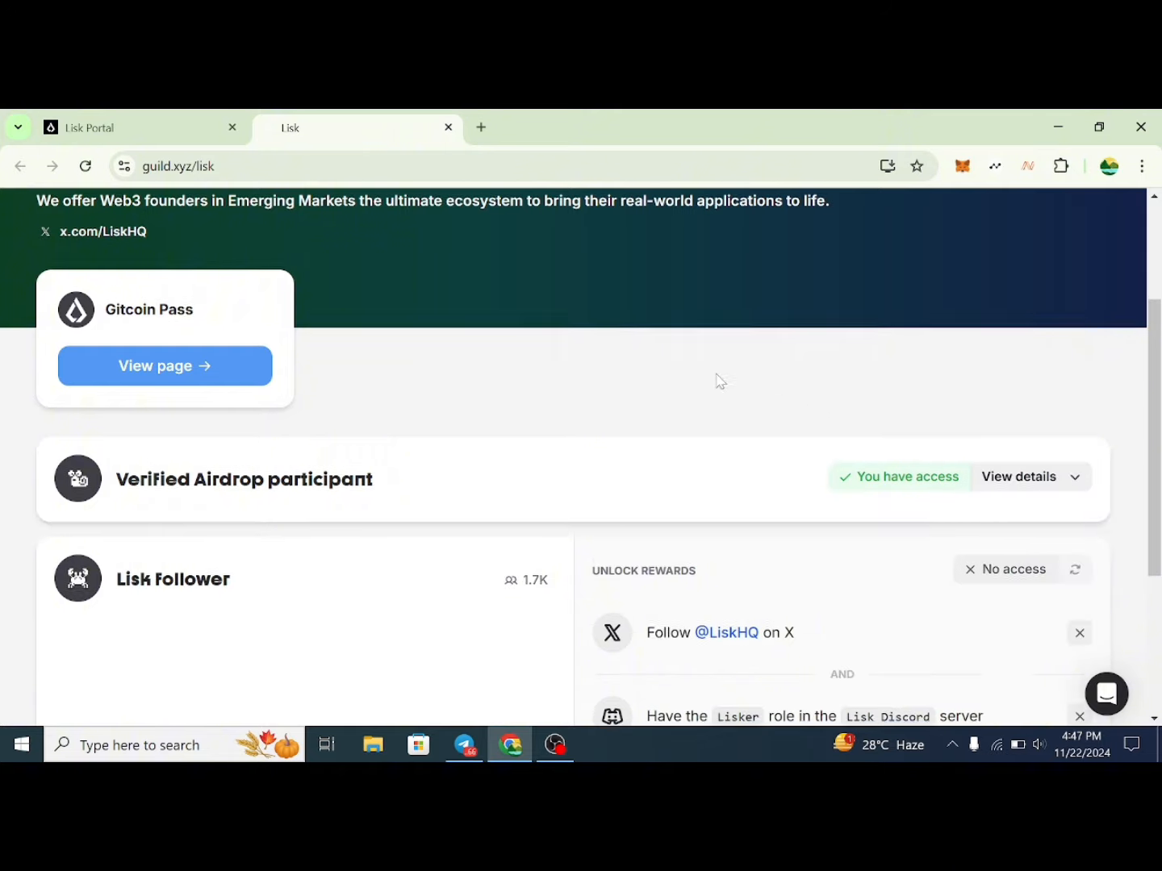
scroll(718, 381, "down", 2)
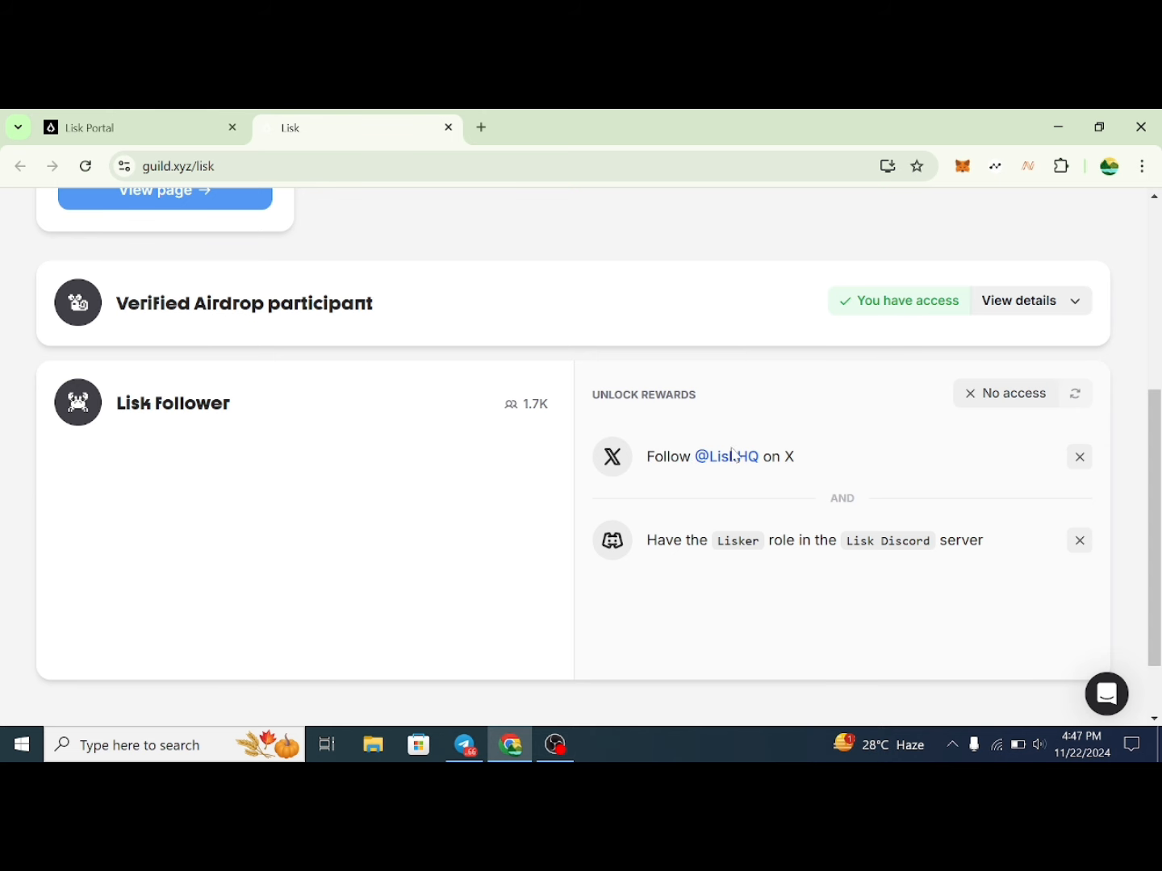
left_click(729, 461)
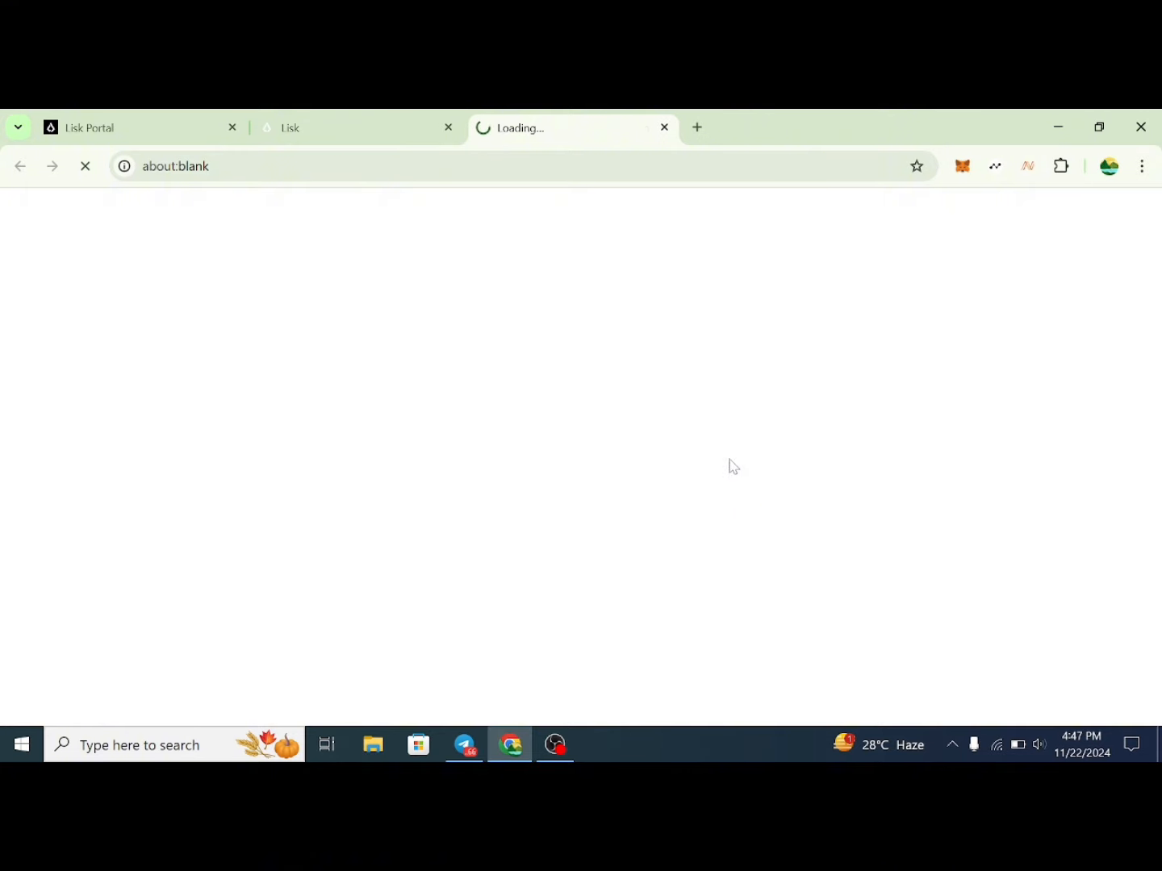
left_click(376, 118)
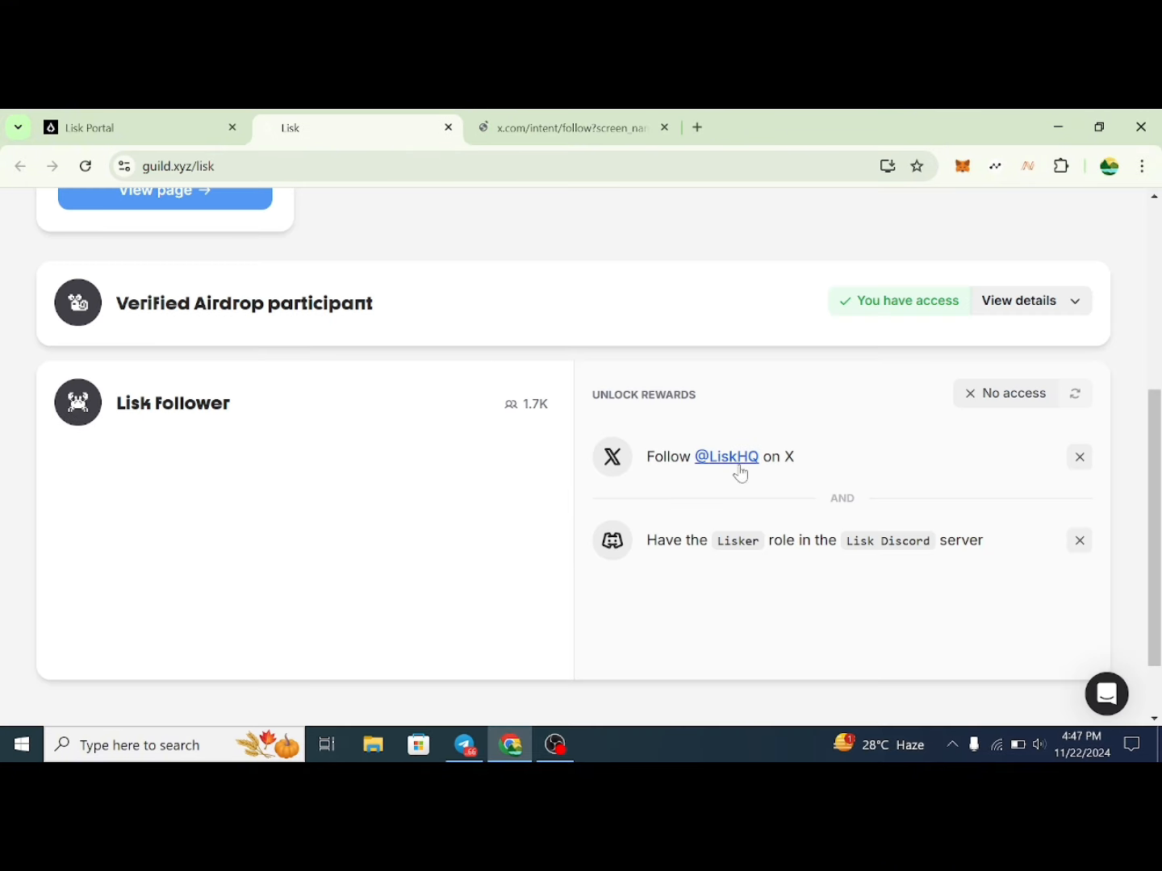
left_click(570, 123)
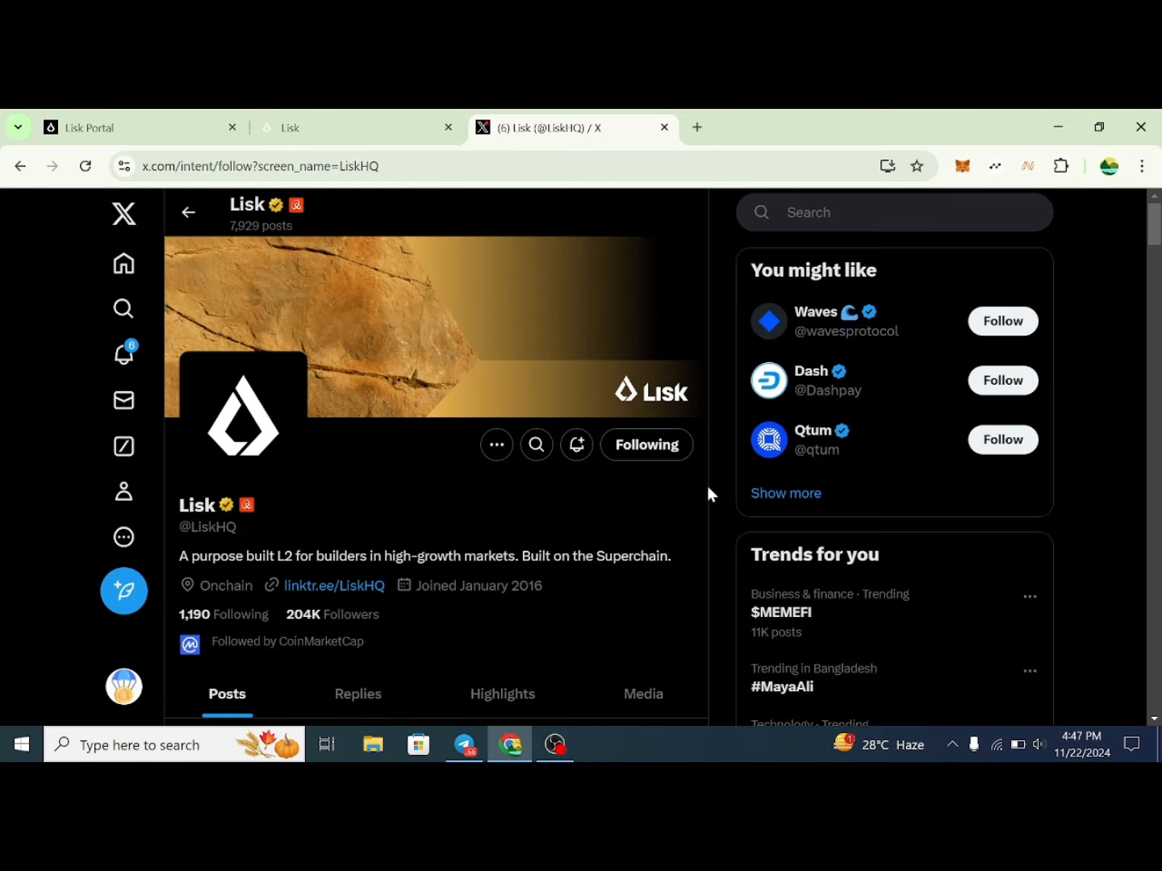
left_click(620, 483)
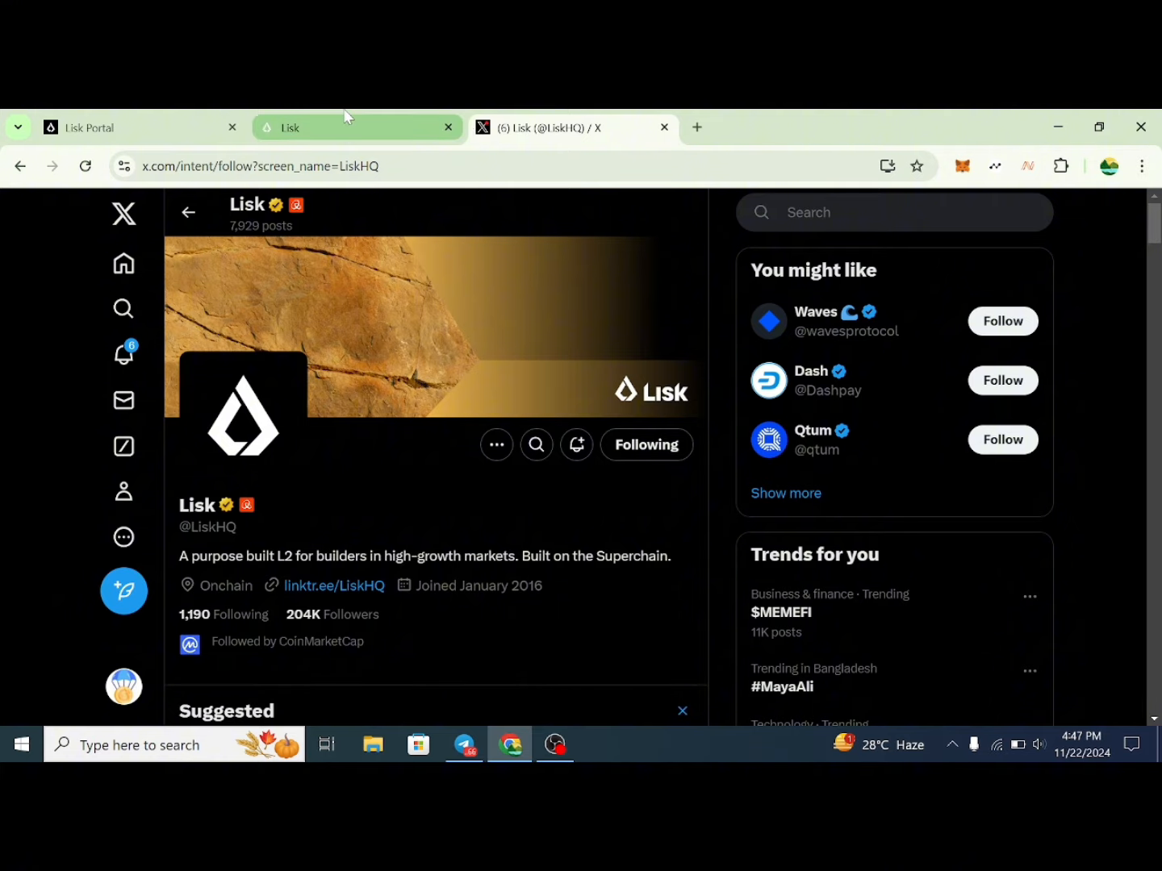
left_click(358, 137)
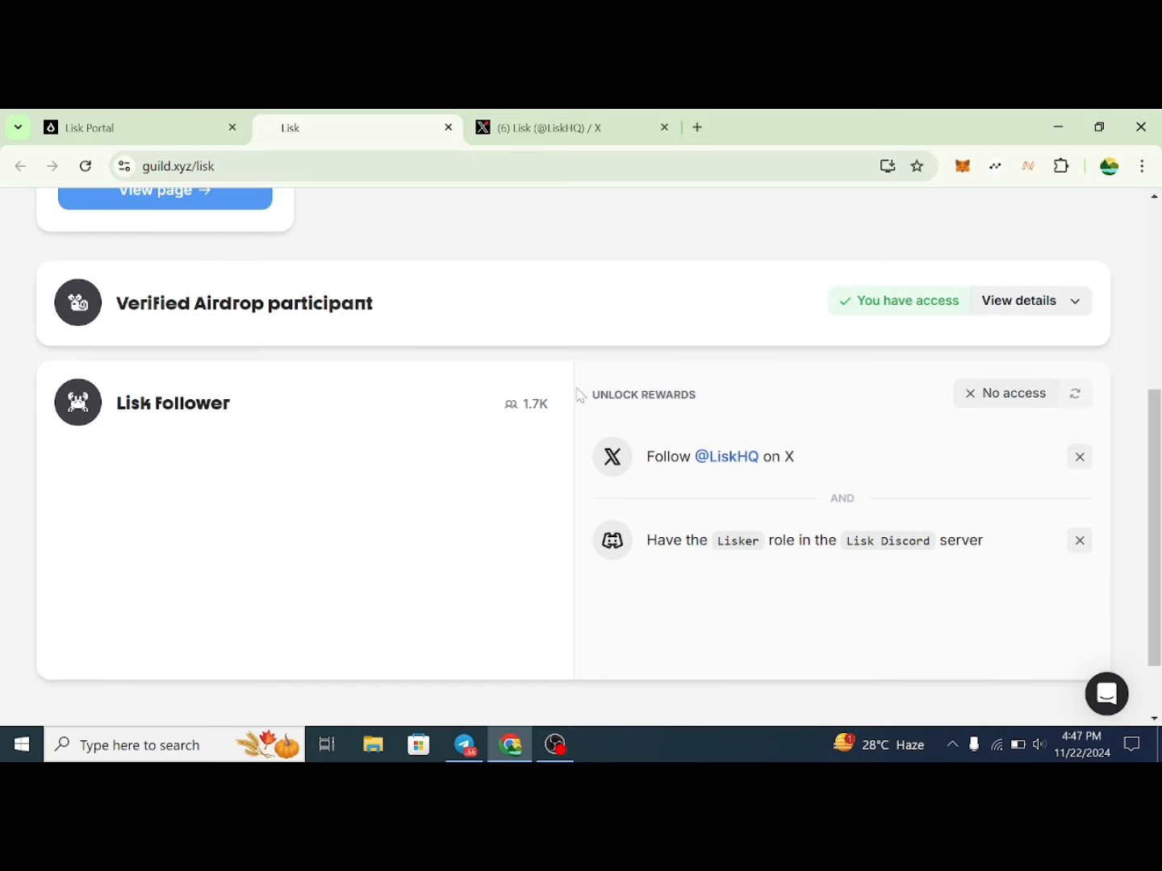
left_click(596, 134)
scroll(386, 419, "down", 3)
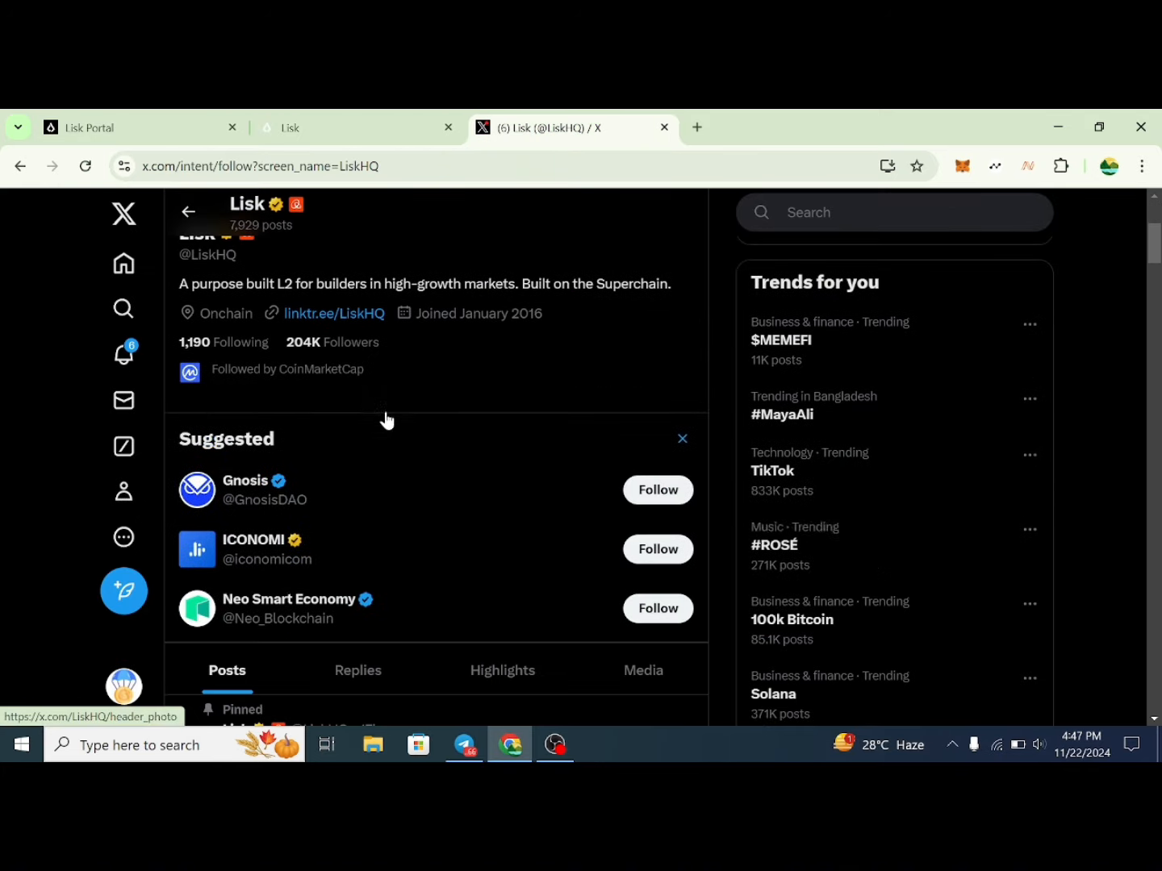
scroll(348, 424, "down", 3)
scroll(352, 434, "up", 5)
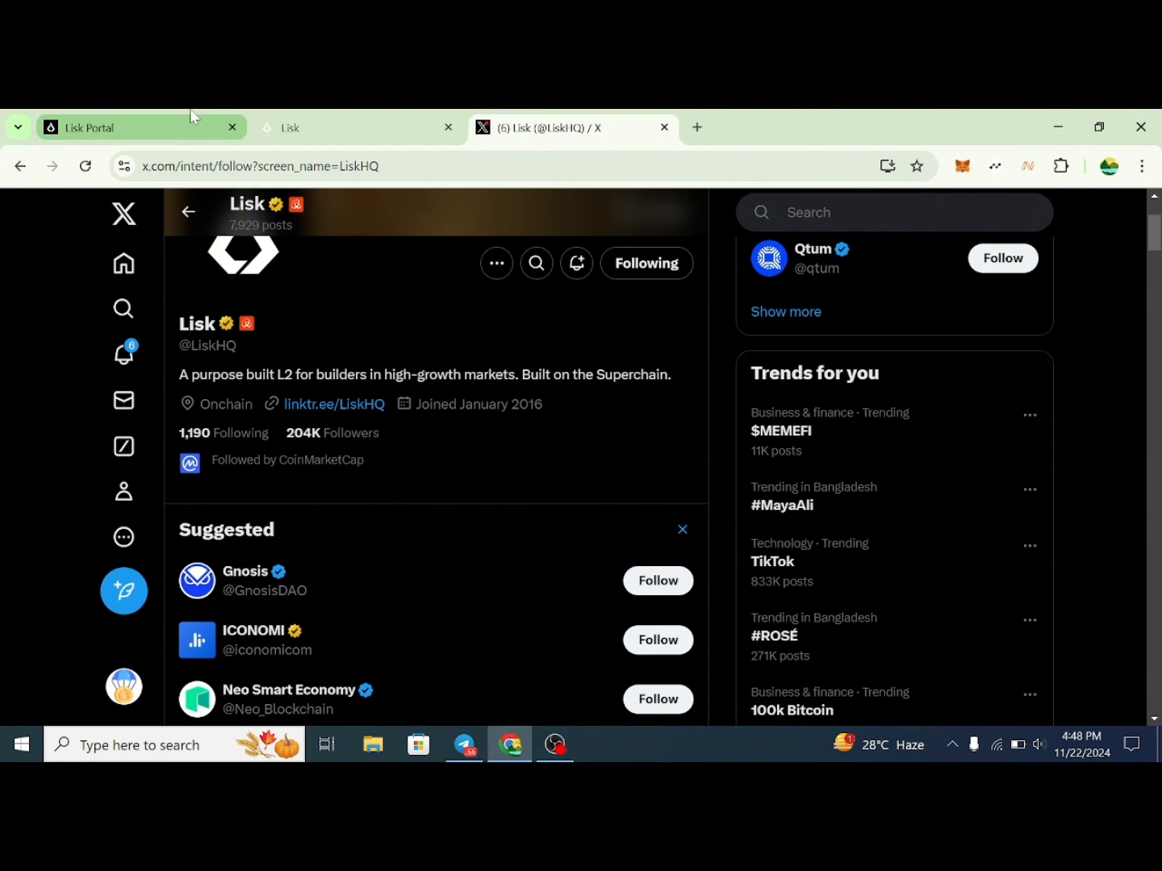
left_click(379, 125)
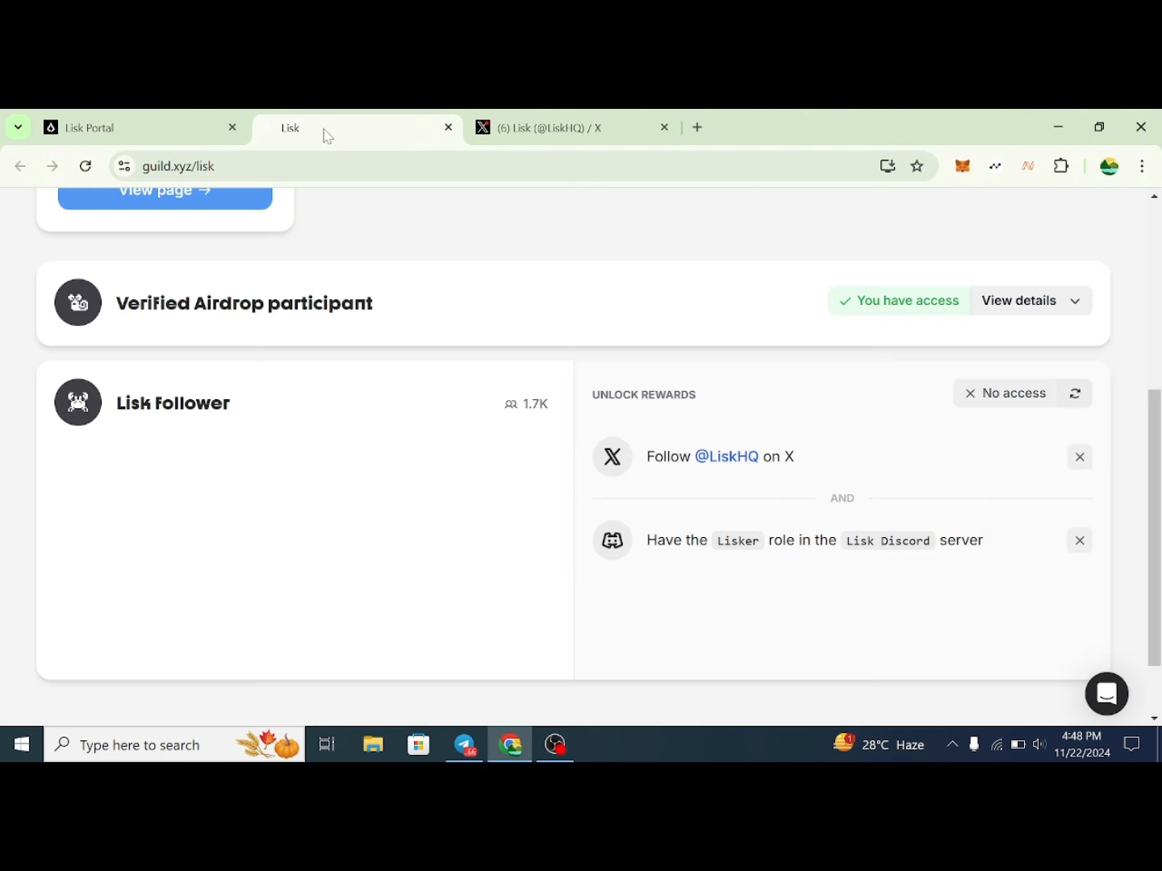
Copy the refer code DawMjX from the Lisk post in Telegram, submit it in the Lisk Portal onboarding and continue to the airdrop.
left_click(148, 126)
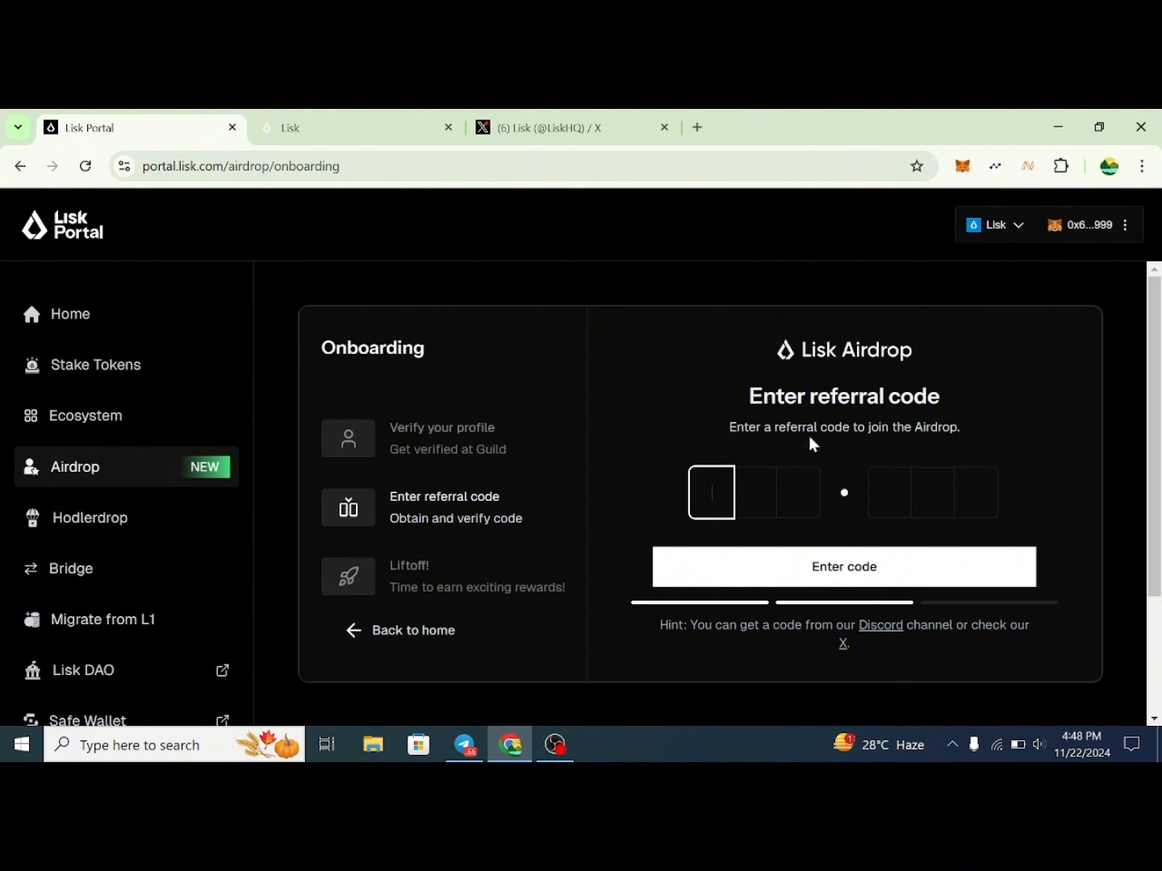
left_click(464, 748)
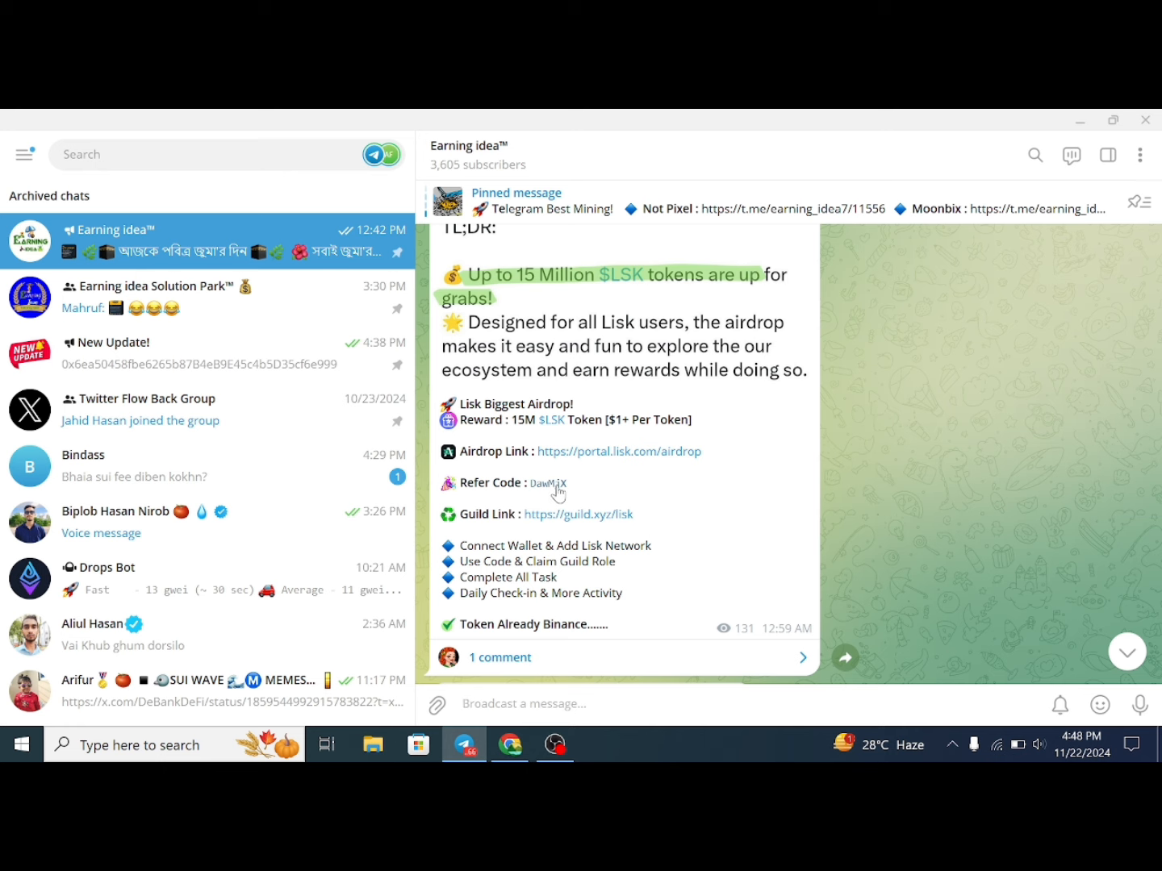
left_click(530, 484)
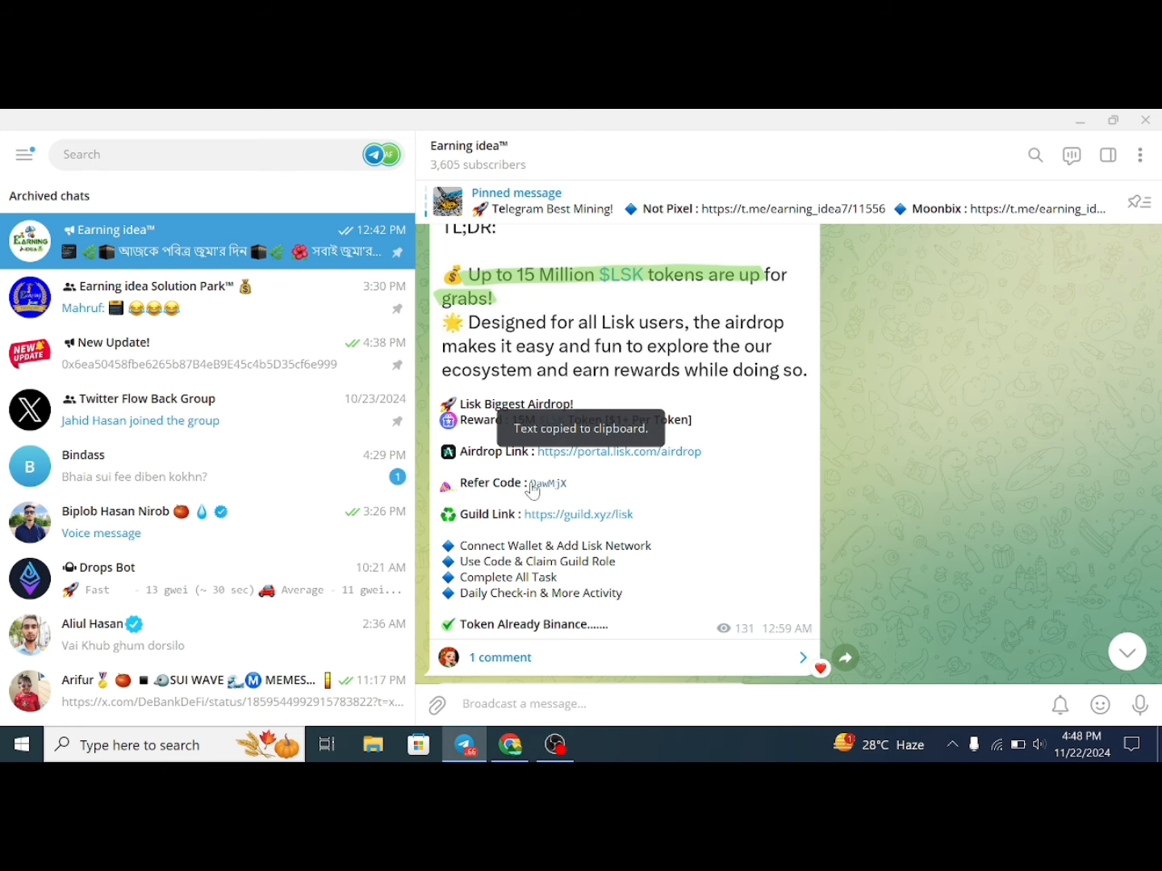
left_click(517, 749)
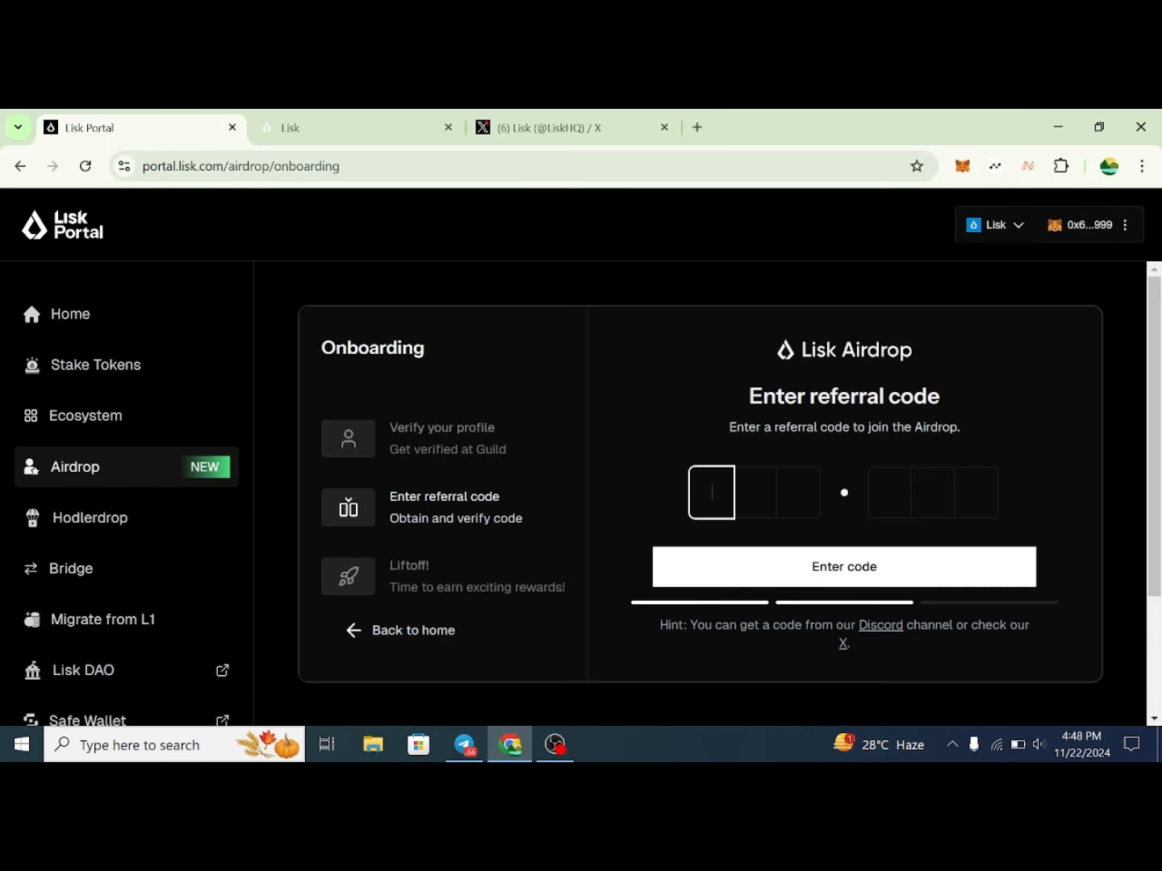
key("ctrl+v")
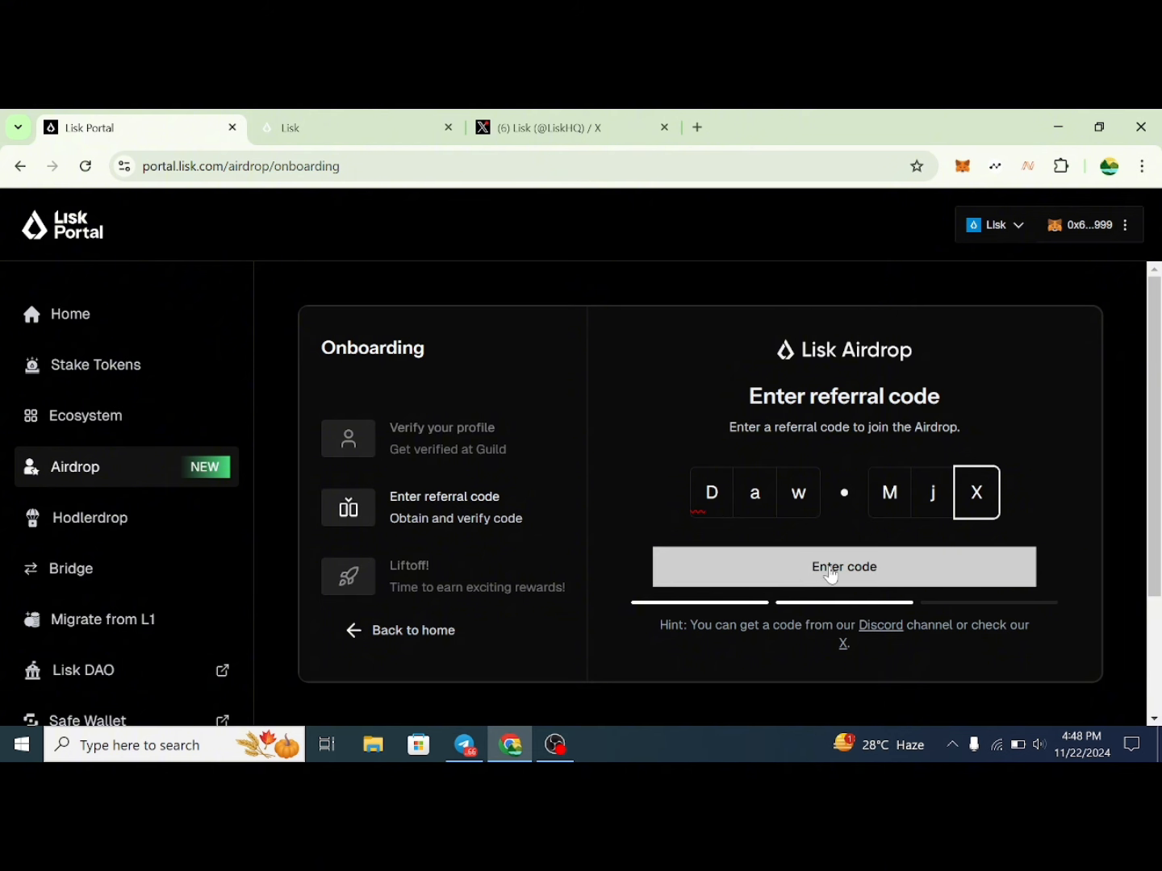
left_click(833, 575)
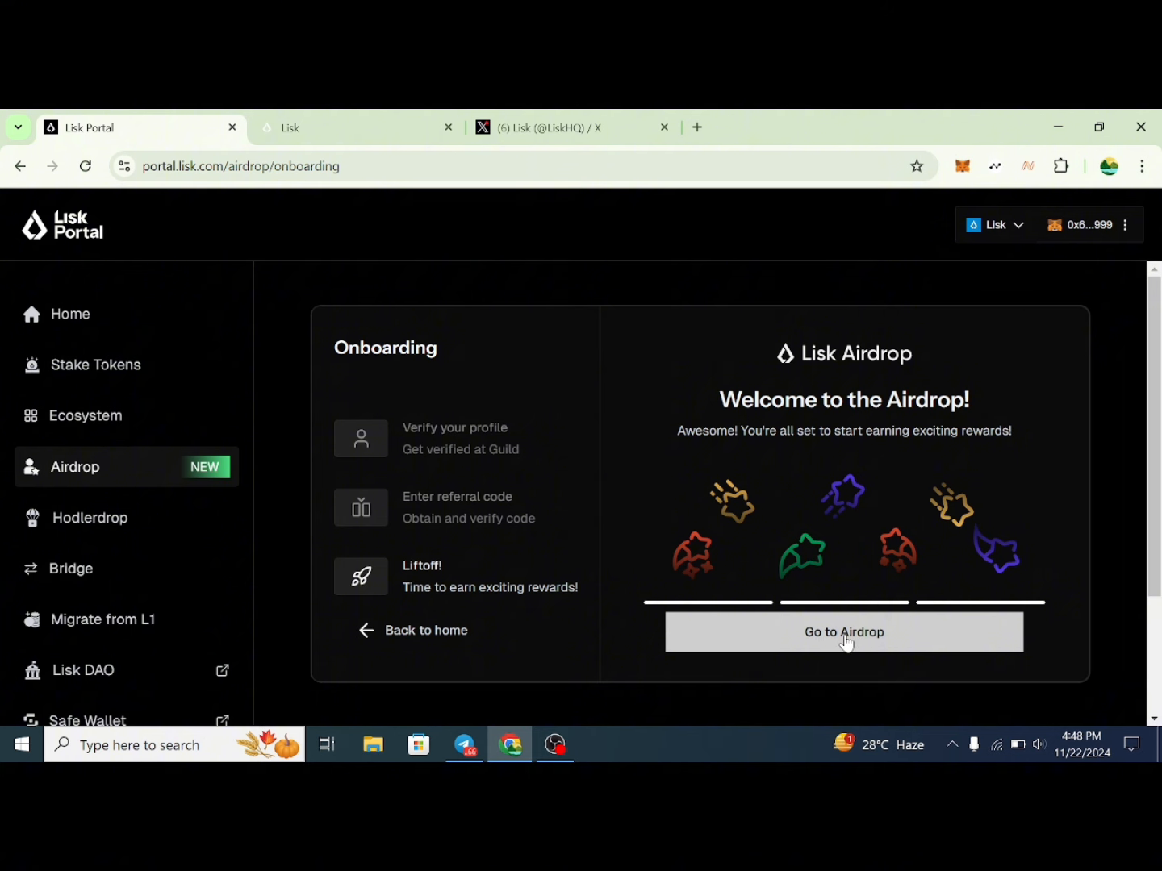
left_click(845, 640)
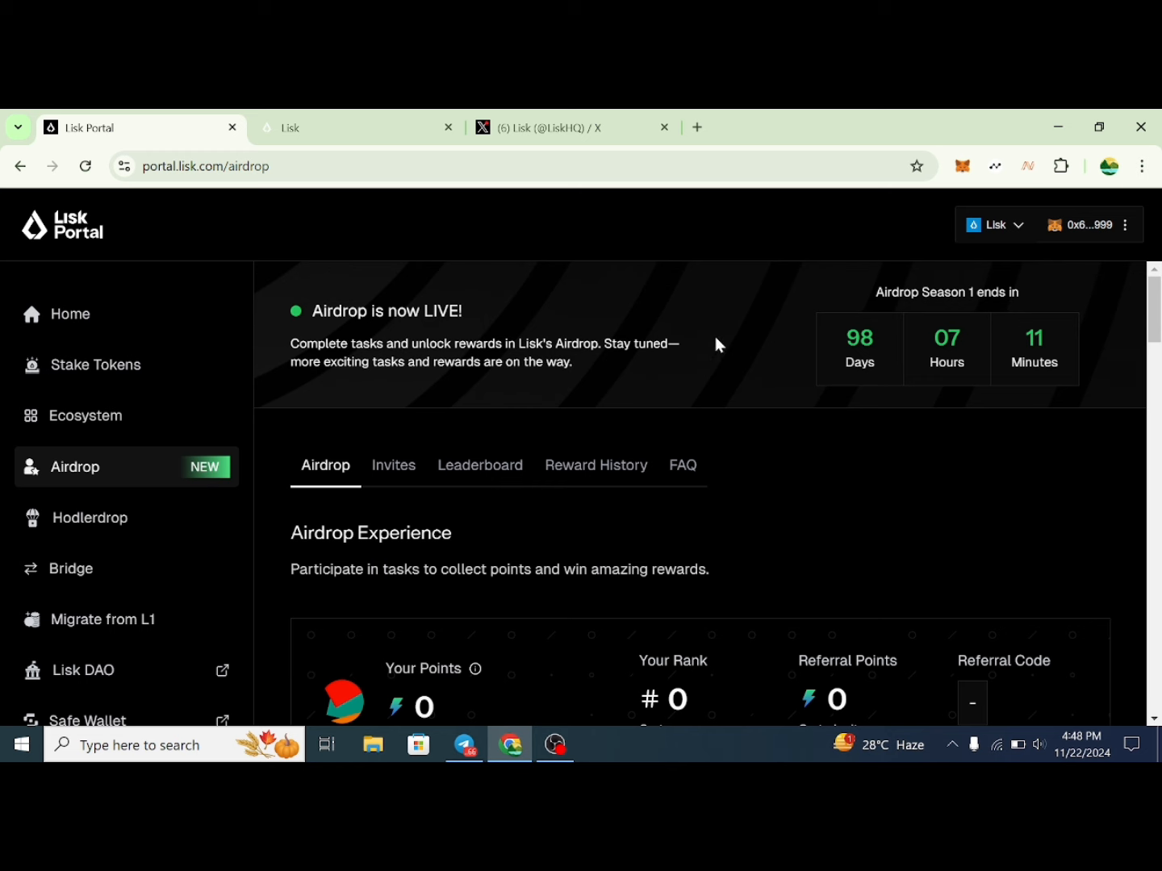
Review the airdrop points summary and the Transaction, Balance, Gas Expenditure and External tasks with their point rewards.
scroll(551, 418, "down", 3)
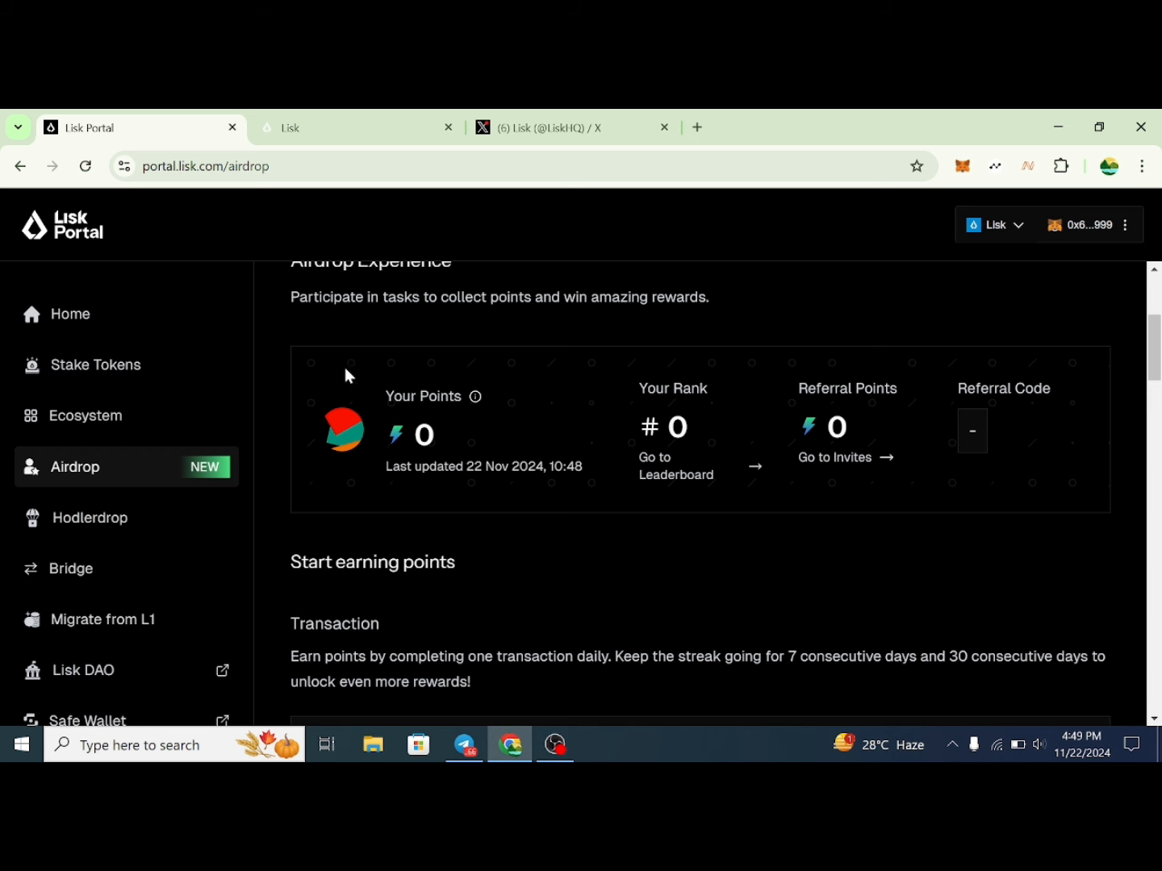
scroll(396, 443, "down", 5)
scroll(443, 440, "up", 1)
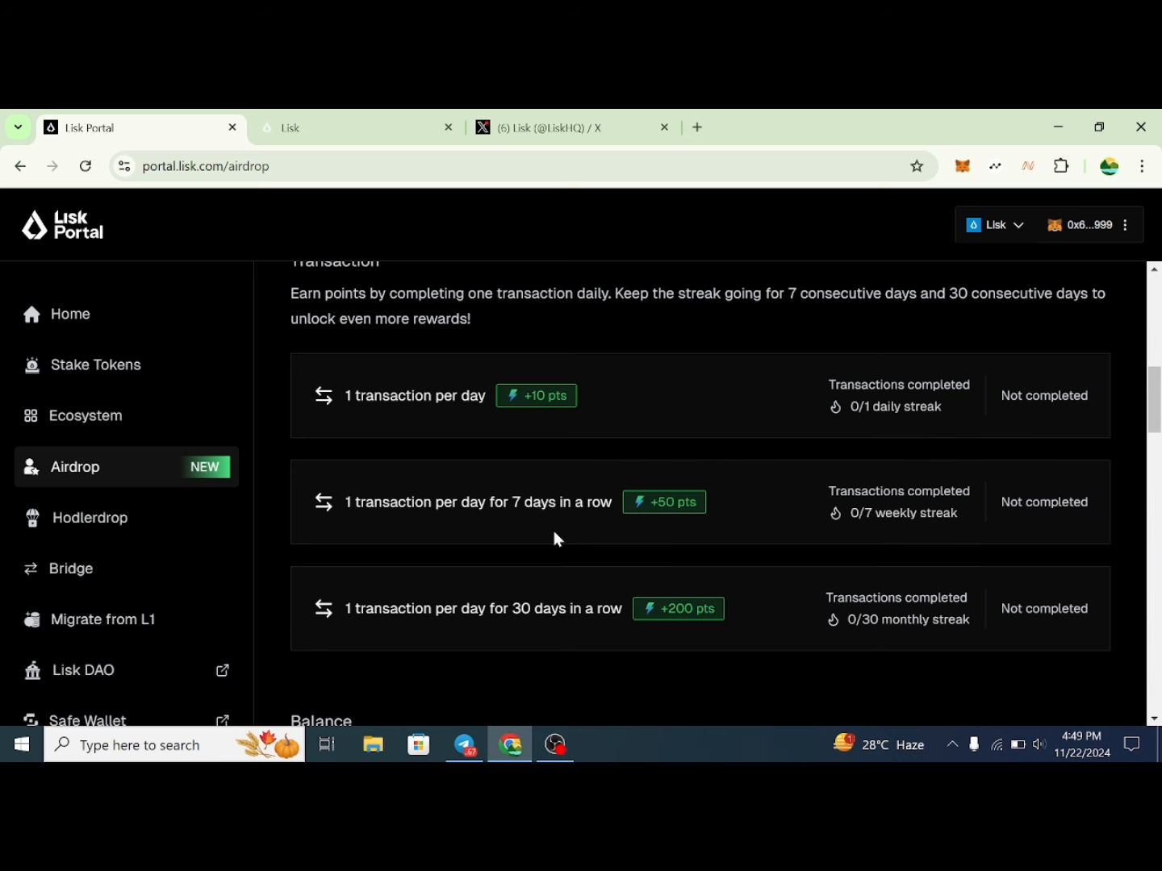
scroll(512, 520, "down", 5)
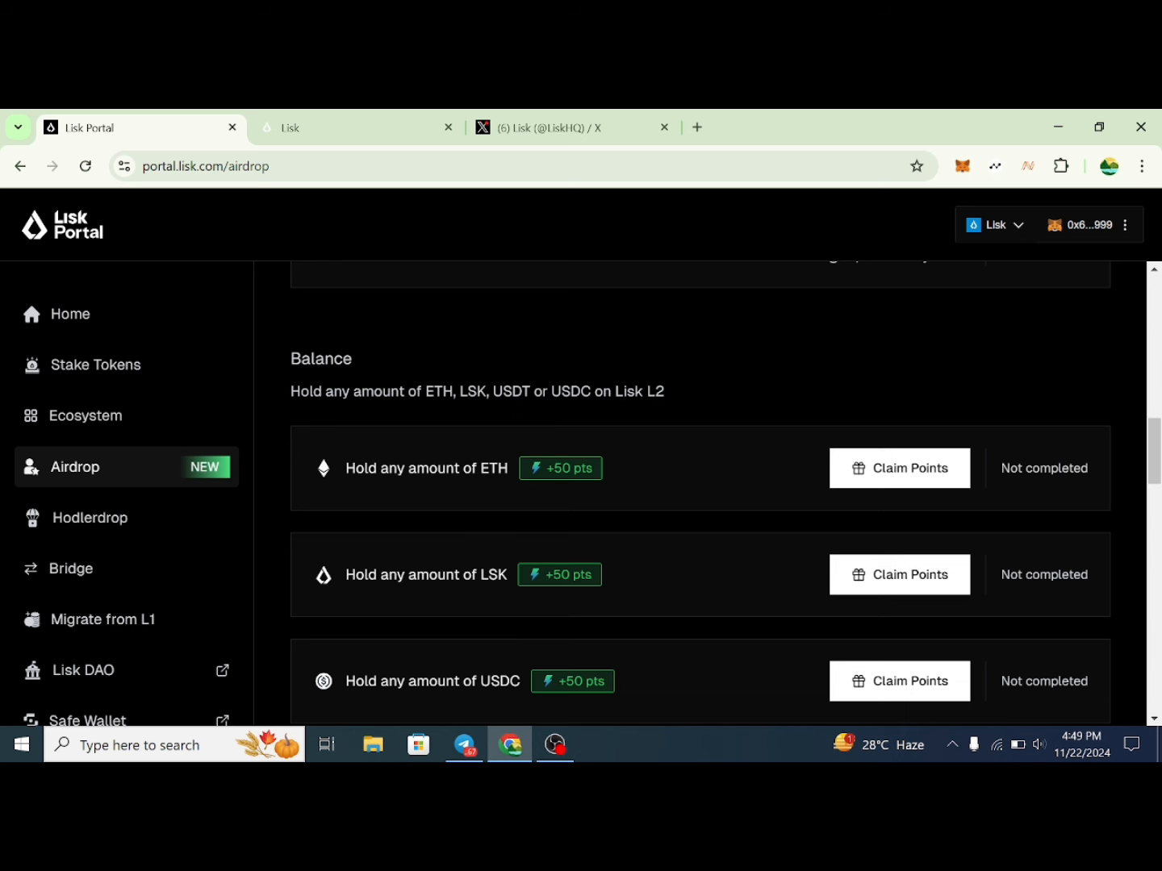
scroll(533, 470, "down", 3)
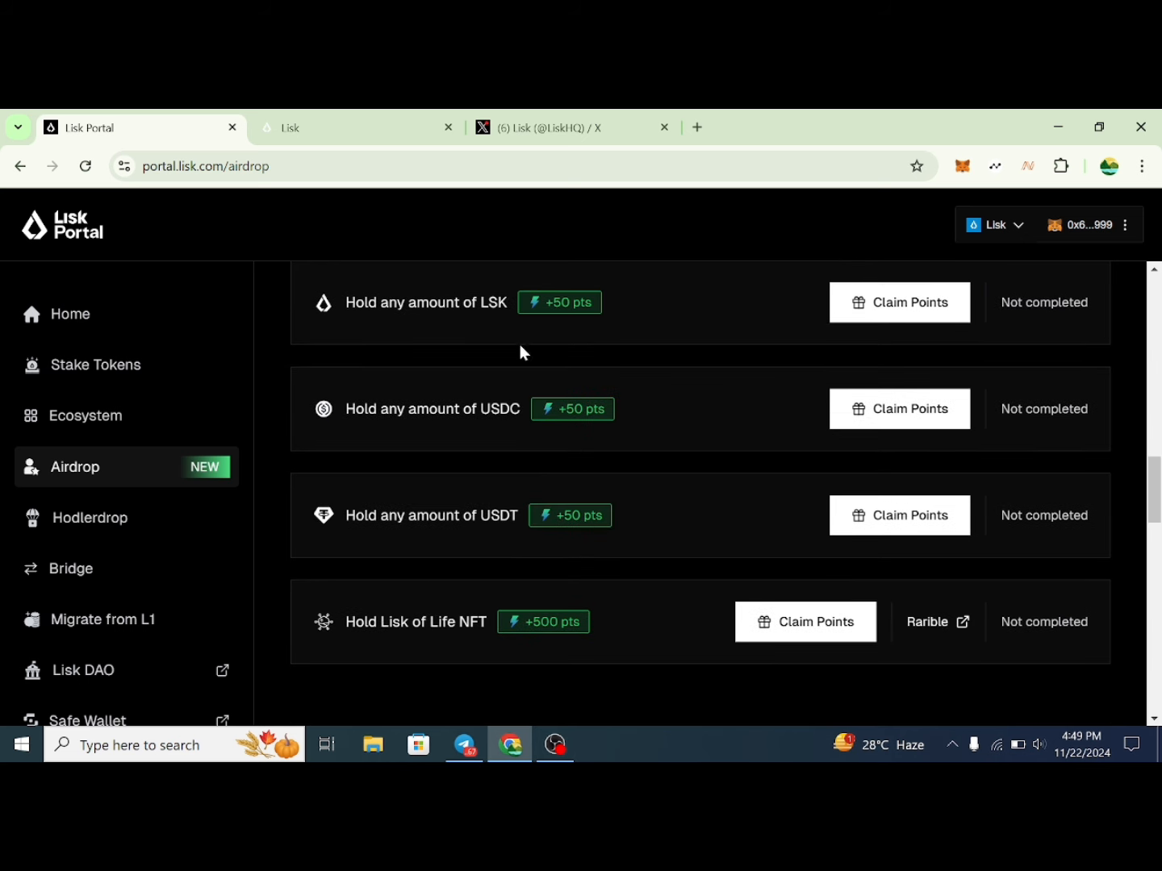
scroll(449, 631, "down", 1)
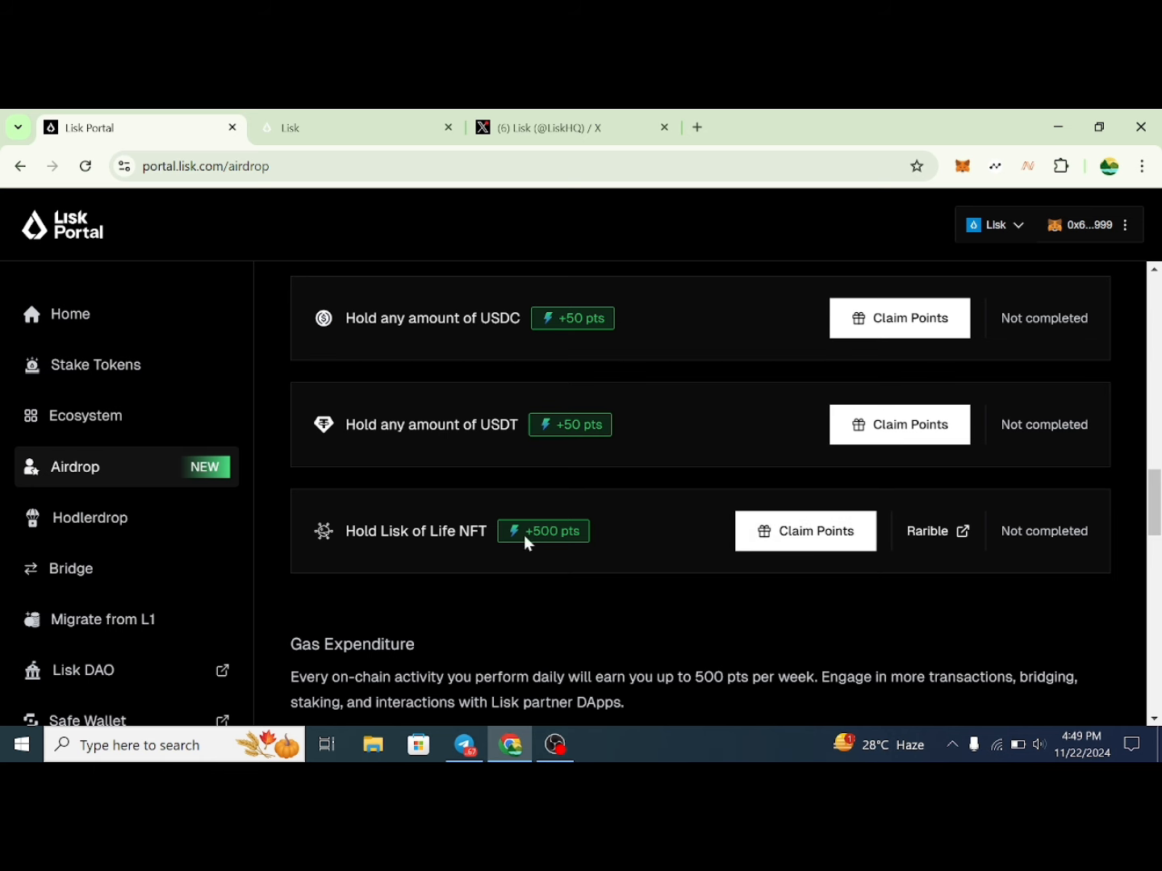
scroll(576, 532, "down", 5)
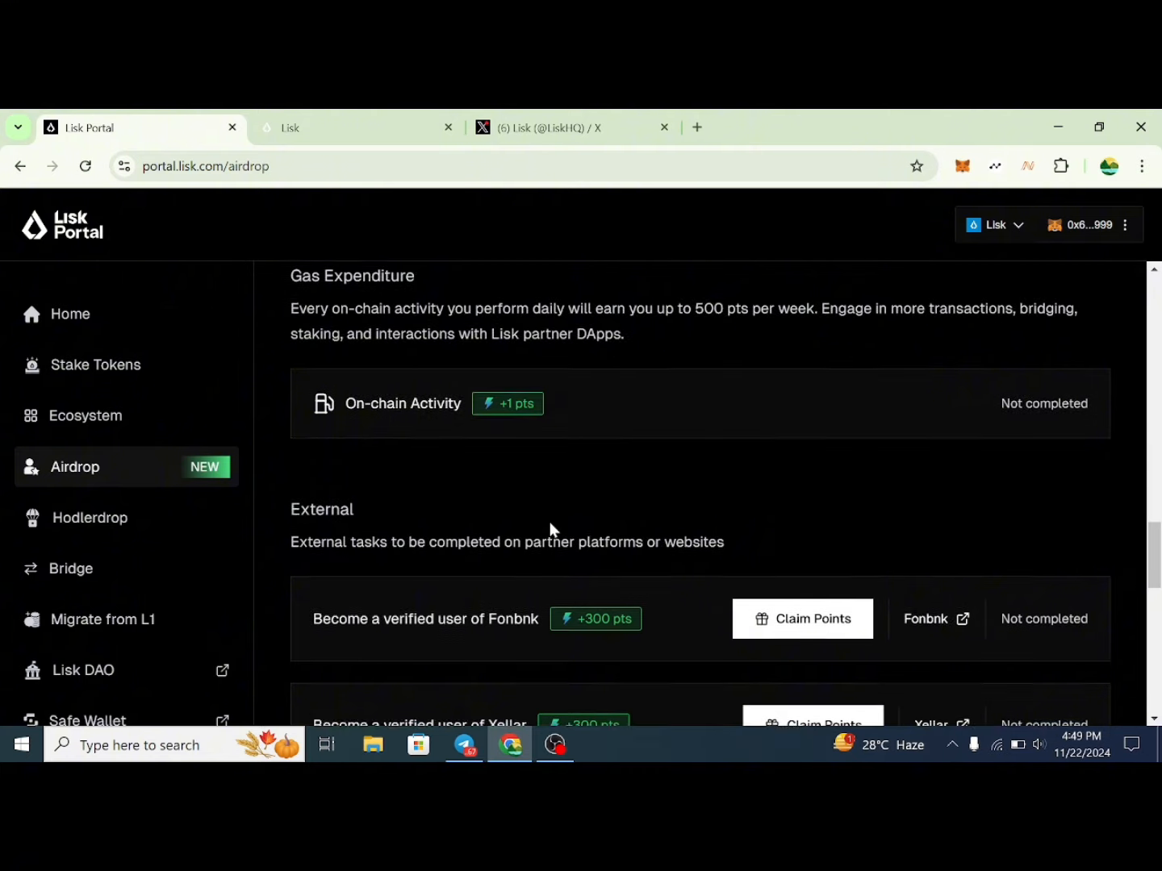
Claim the points for the Visit Lisk Portal Daily task.
scroll(552, 529, "down", 3)
scroll(406, 528, "down", 2)
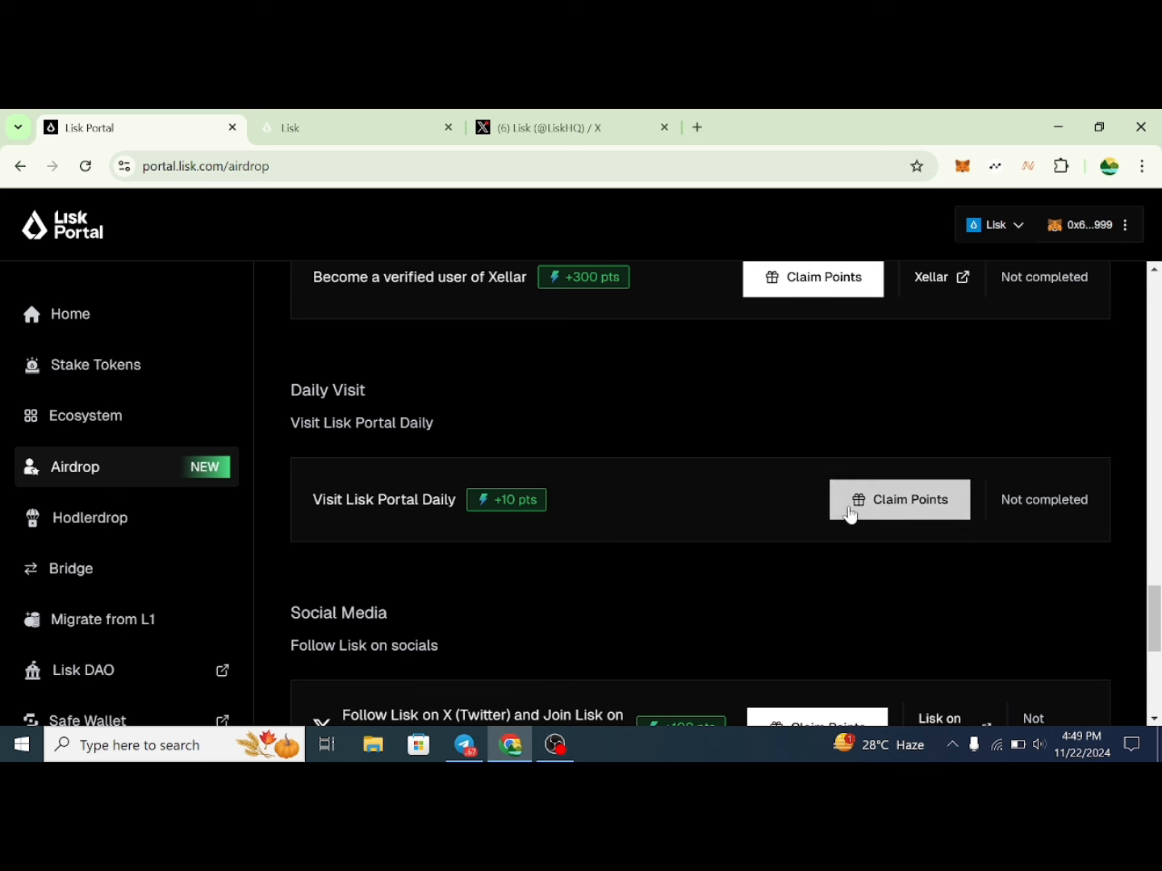
left_click(911, 504)
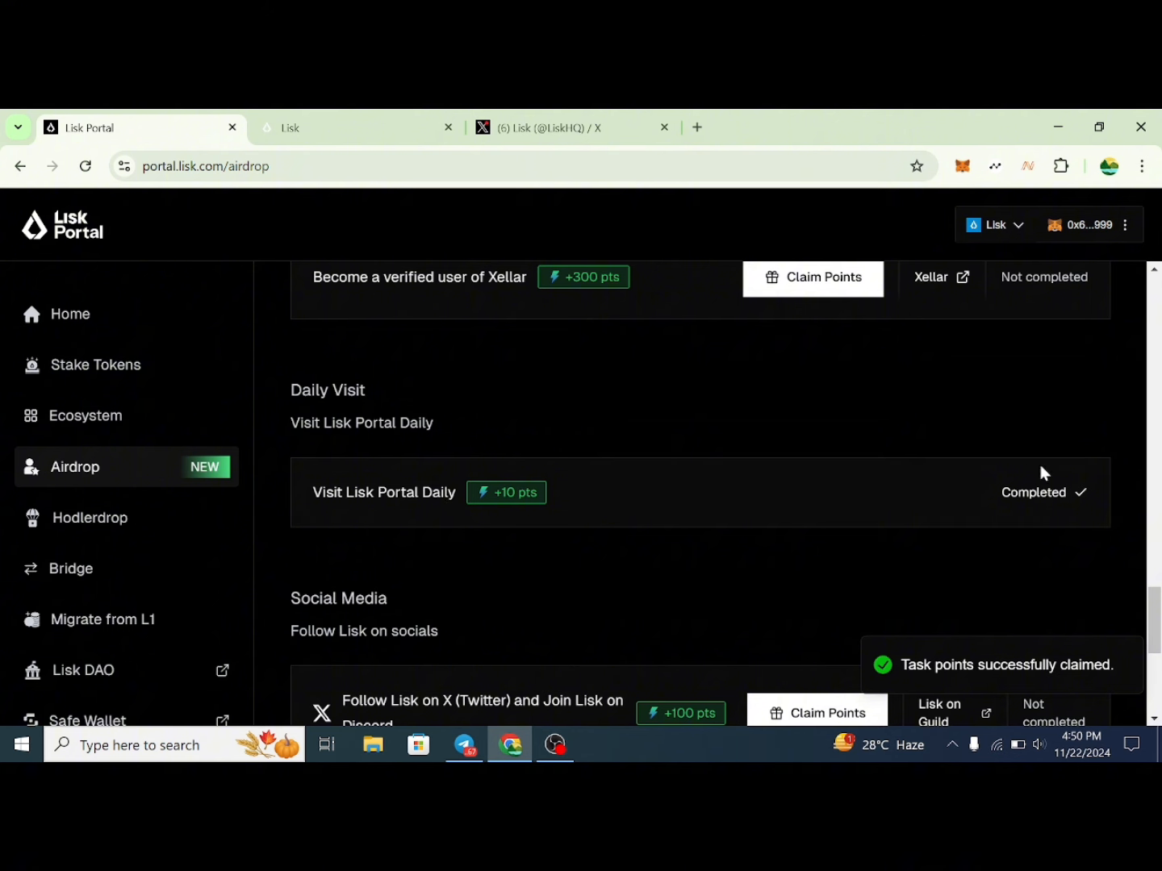
Look through the Social Media tasks, open the Lisk Discord invite below them and accept it.
scroll(507, 402, "down", 3)
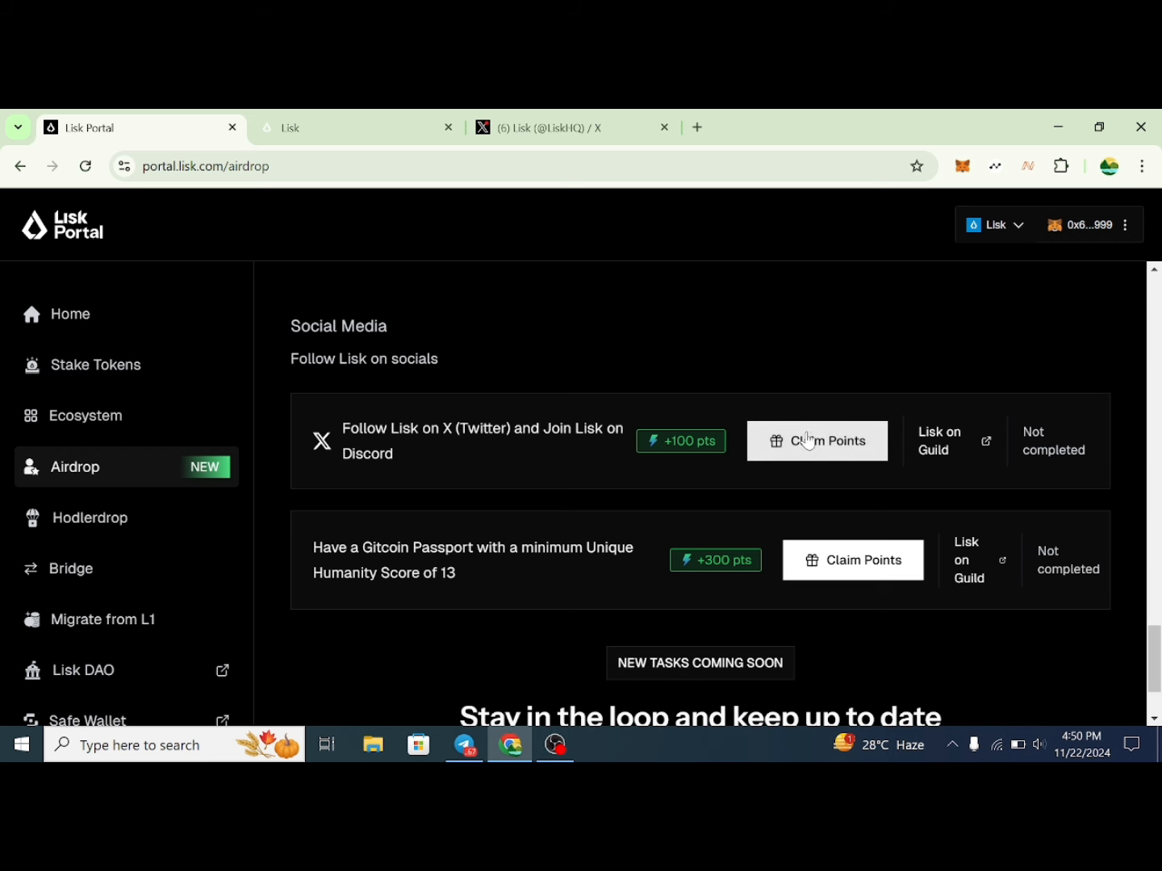
scroll(395, 400, "down", 1)
scroll(482, 468, "down", 1)
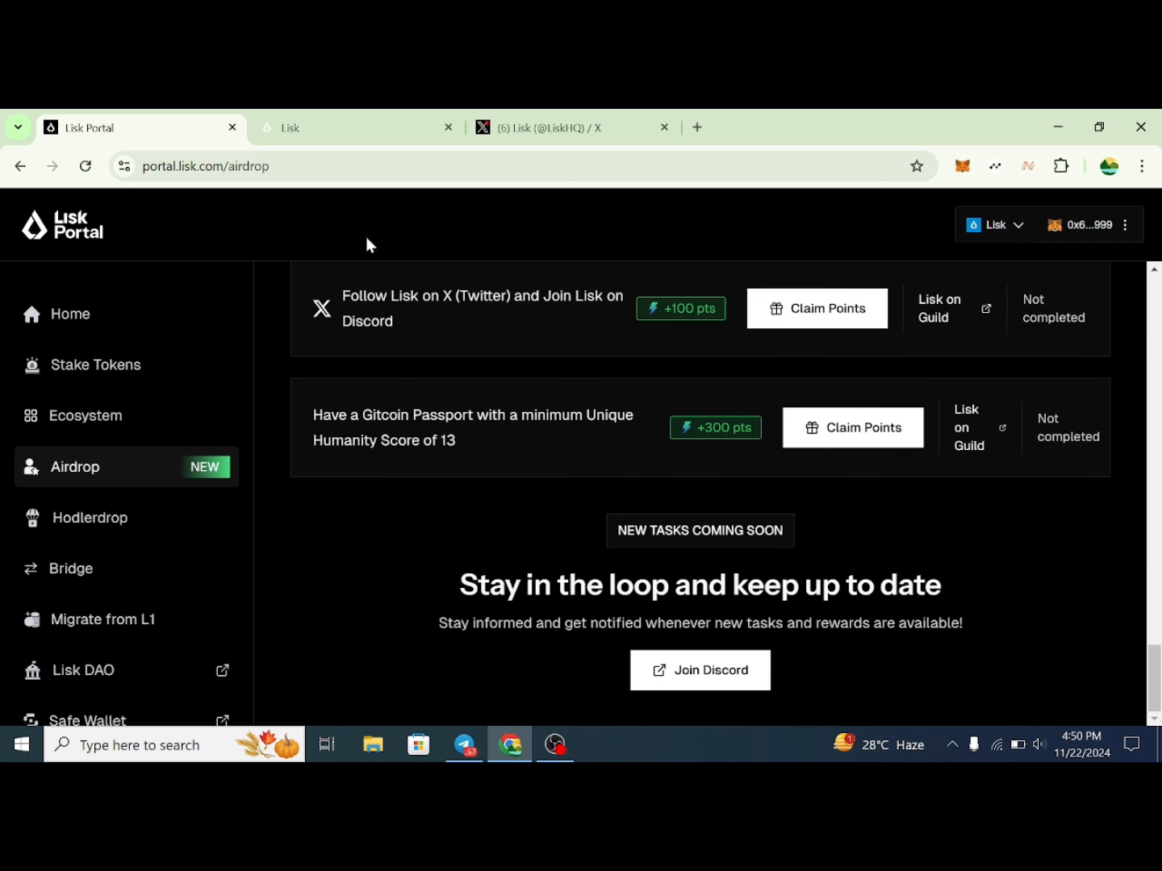
left_click(703, 677)
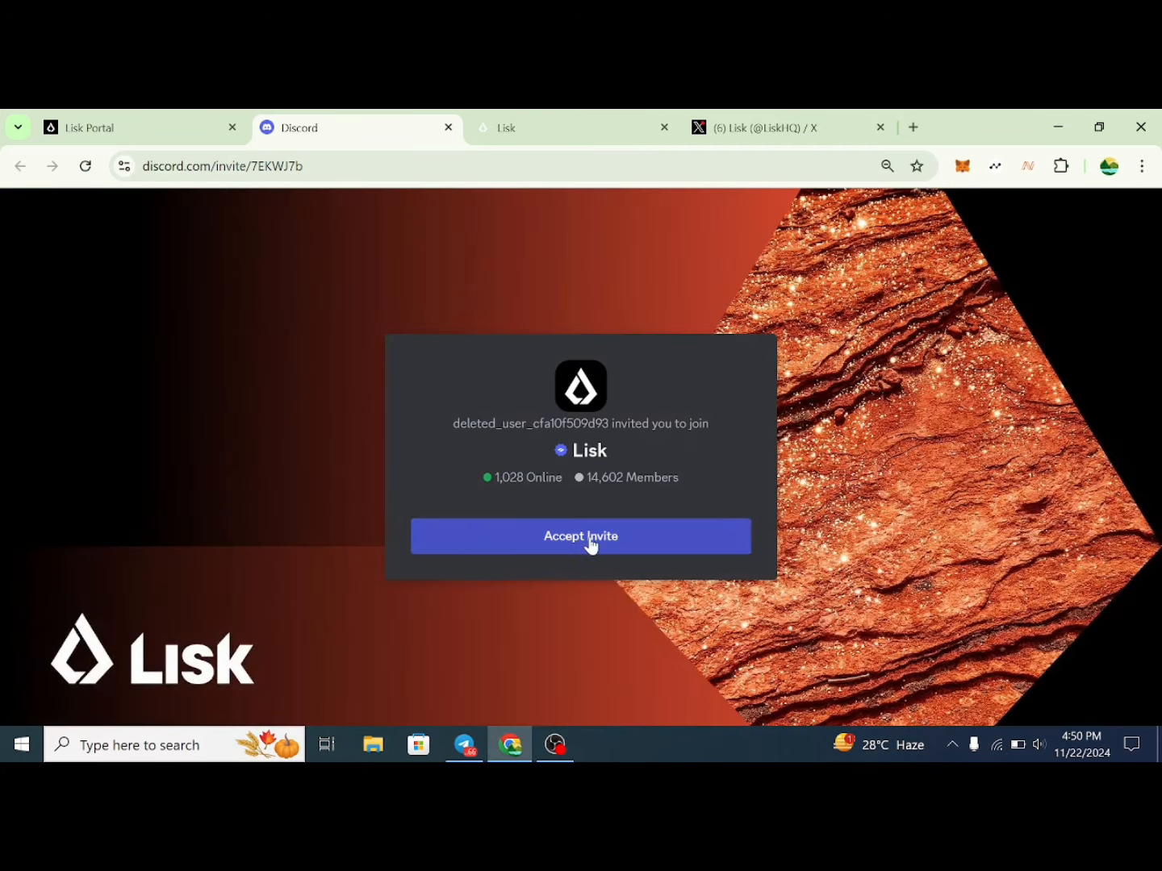
left_click(599, 545)
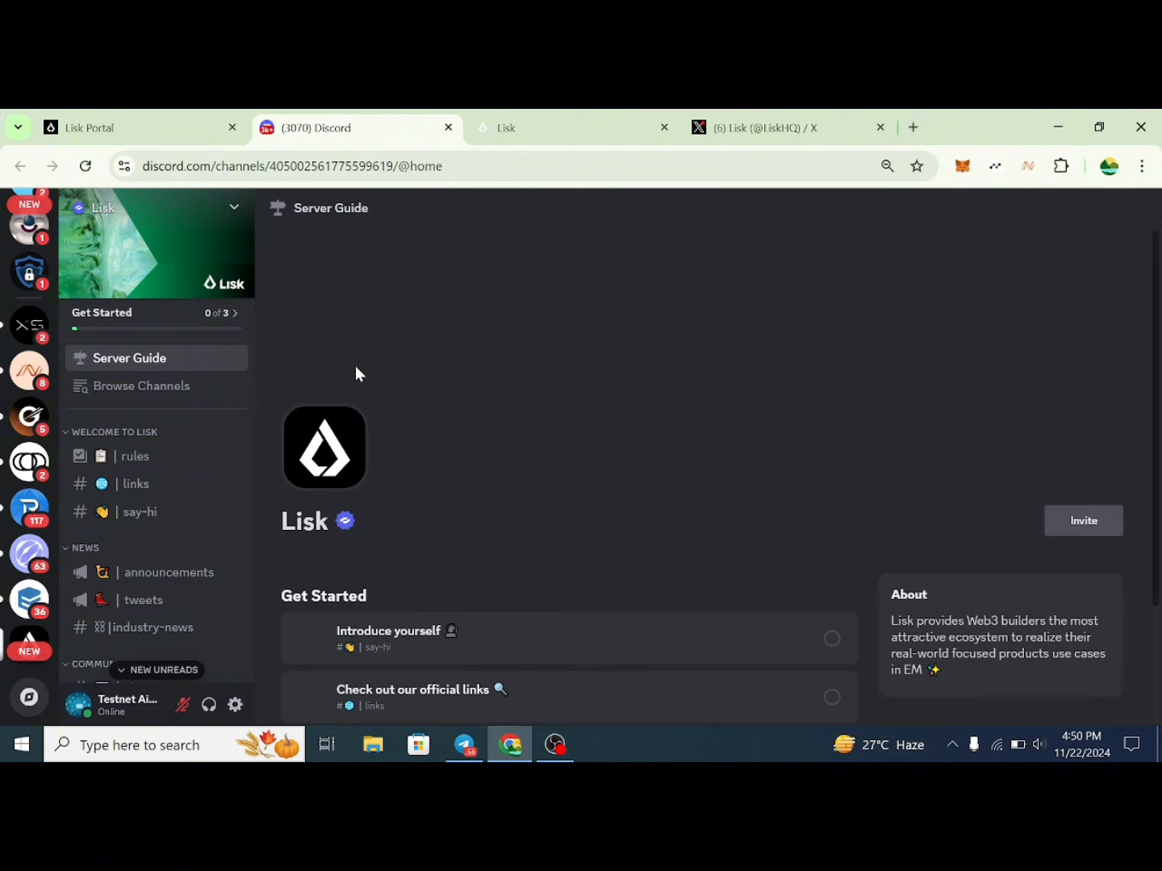
Start the Introduce yourself task from the Lisk server guide and submit agreement to the server rules.
scroll(442, 514, "down", 2)
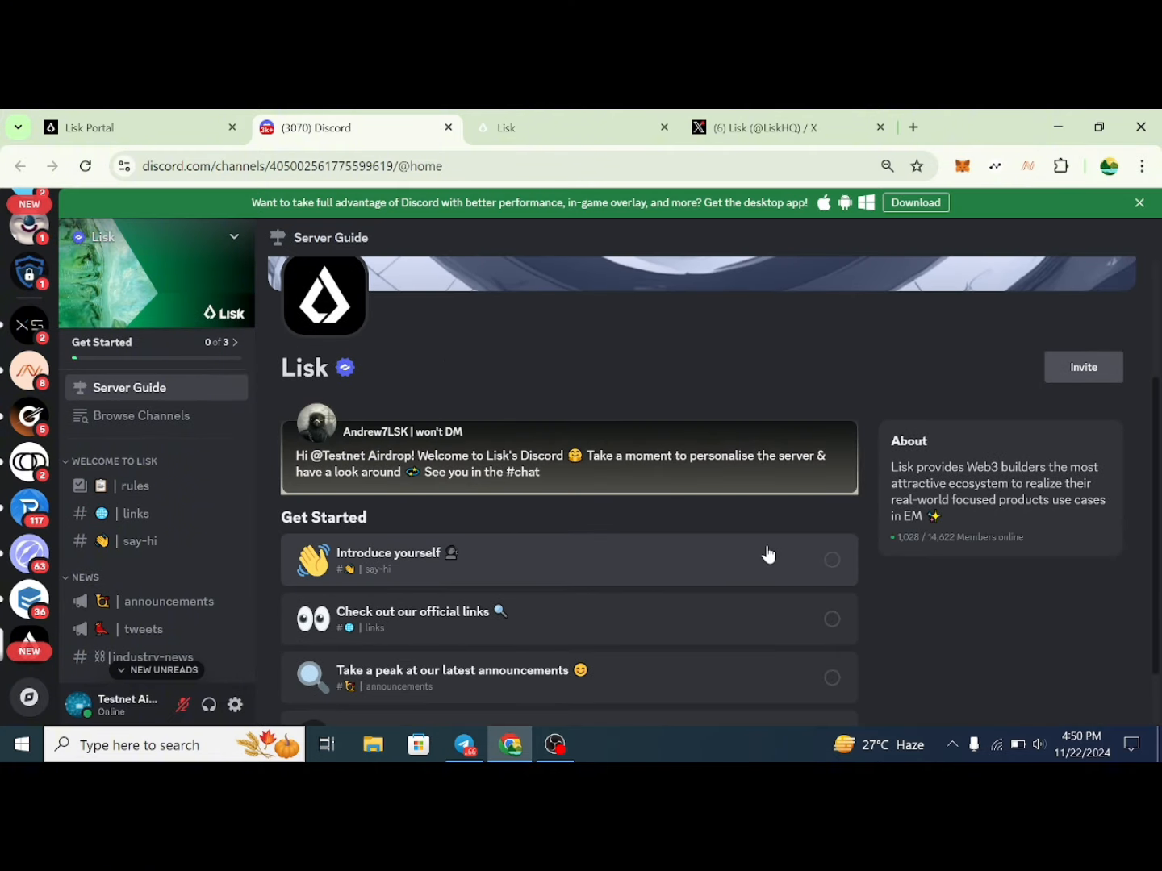
left_click(825, 562)
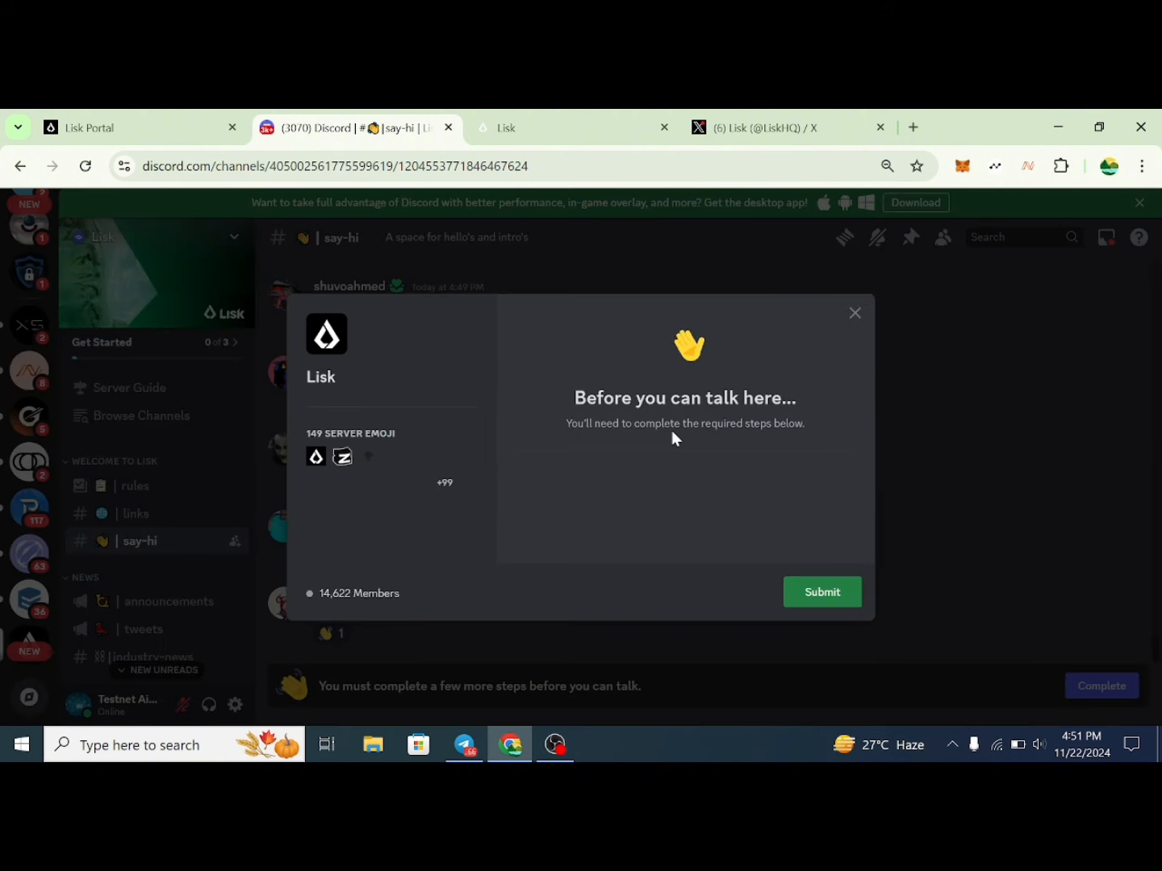
scroll(659, 527, "down", 3)
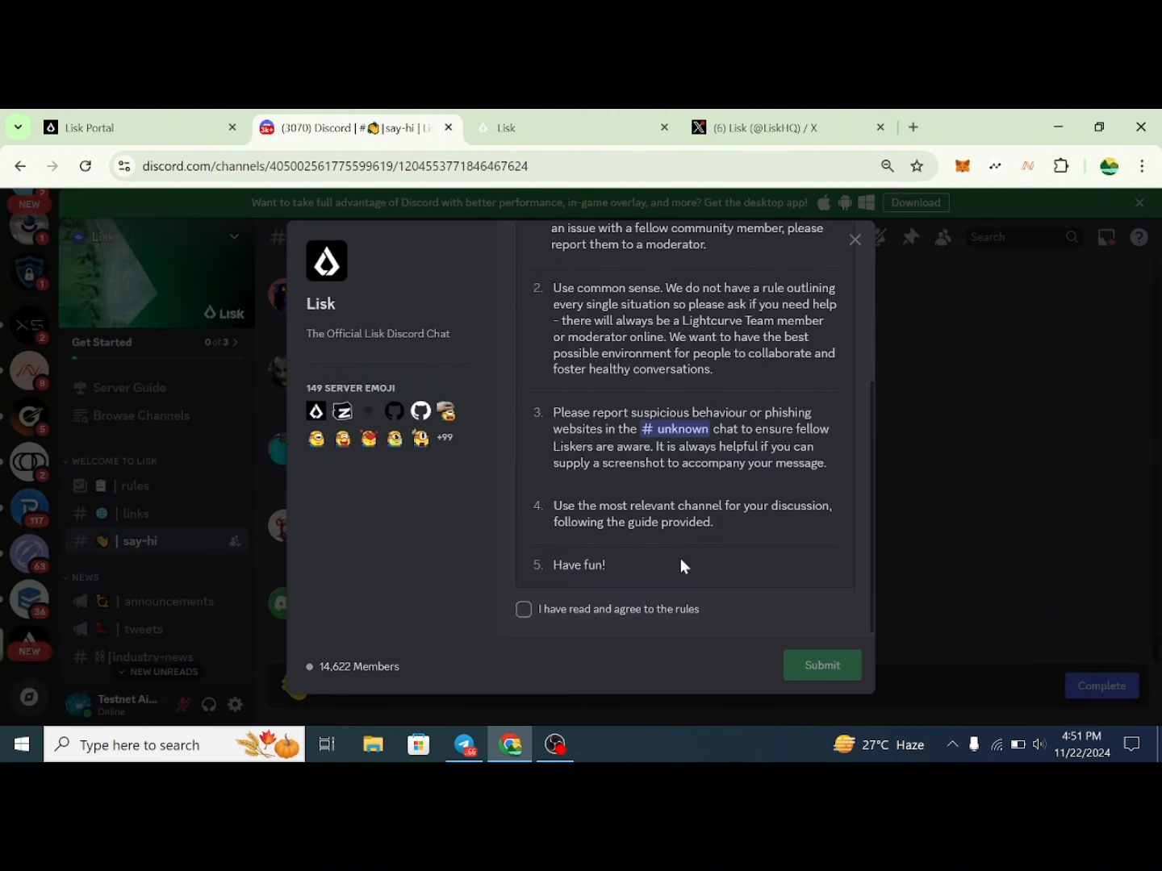
left_click(521, 613)
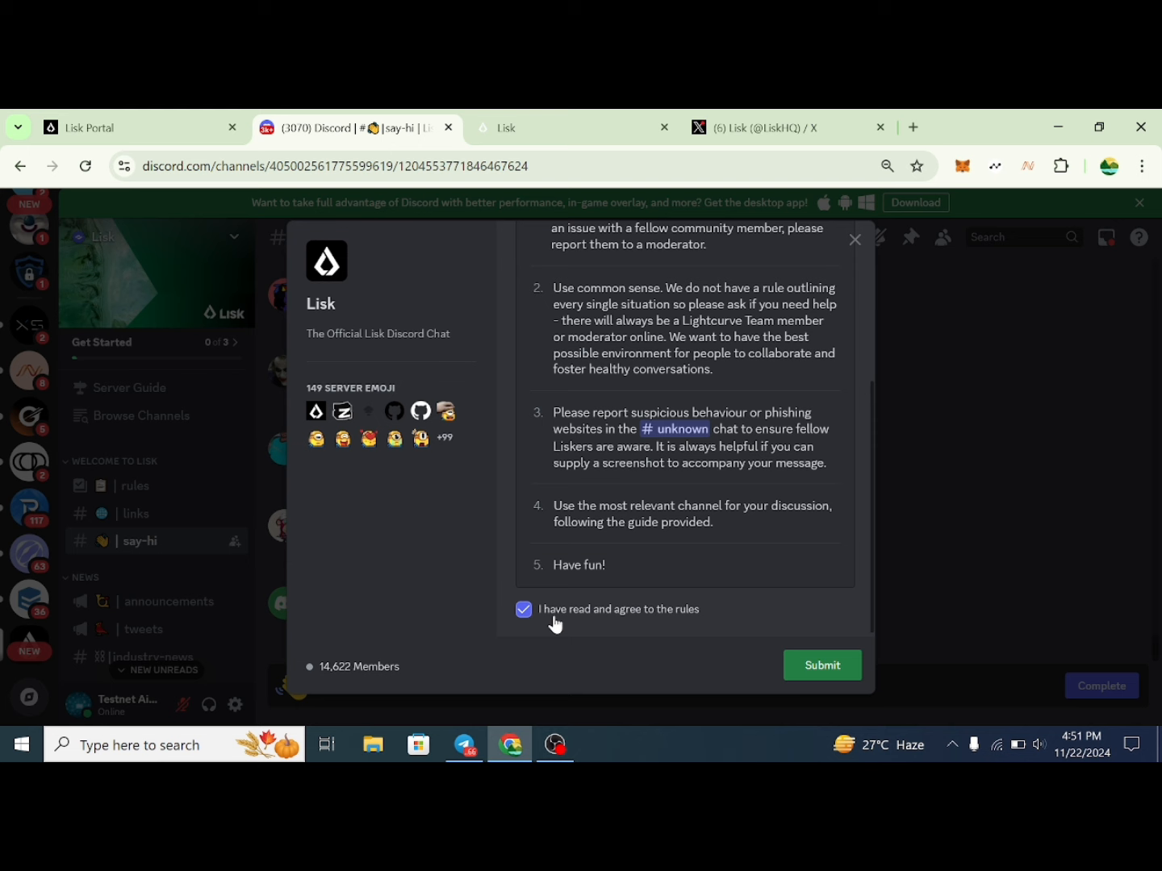
left_click(819, 668)
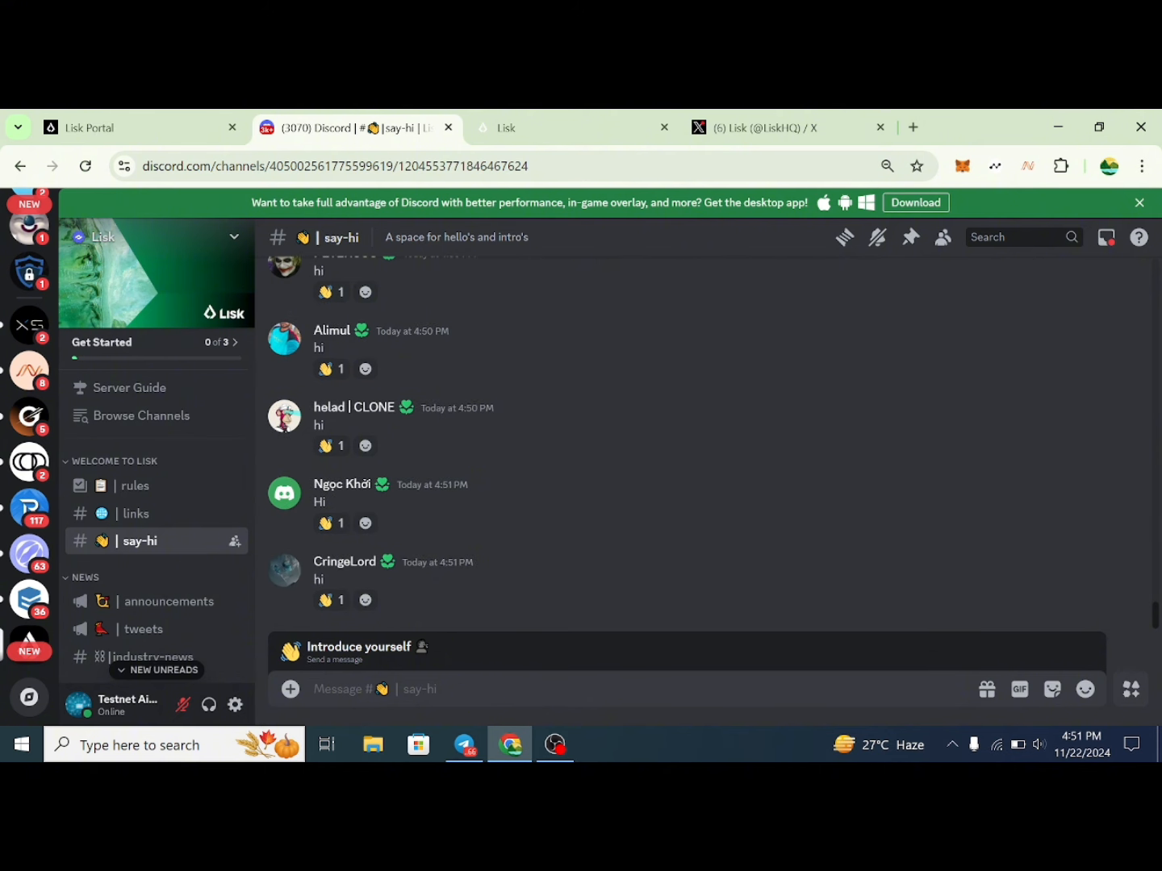
Send a clap emoji as the introduction message in the say-hi channel.
left_click(1085, 689)
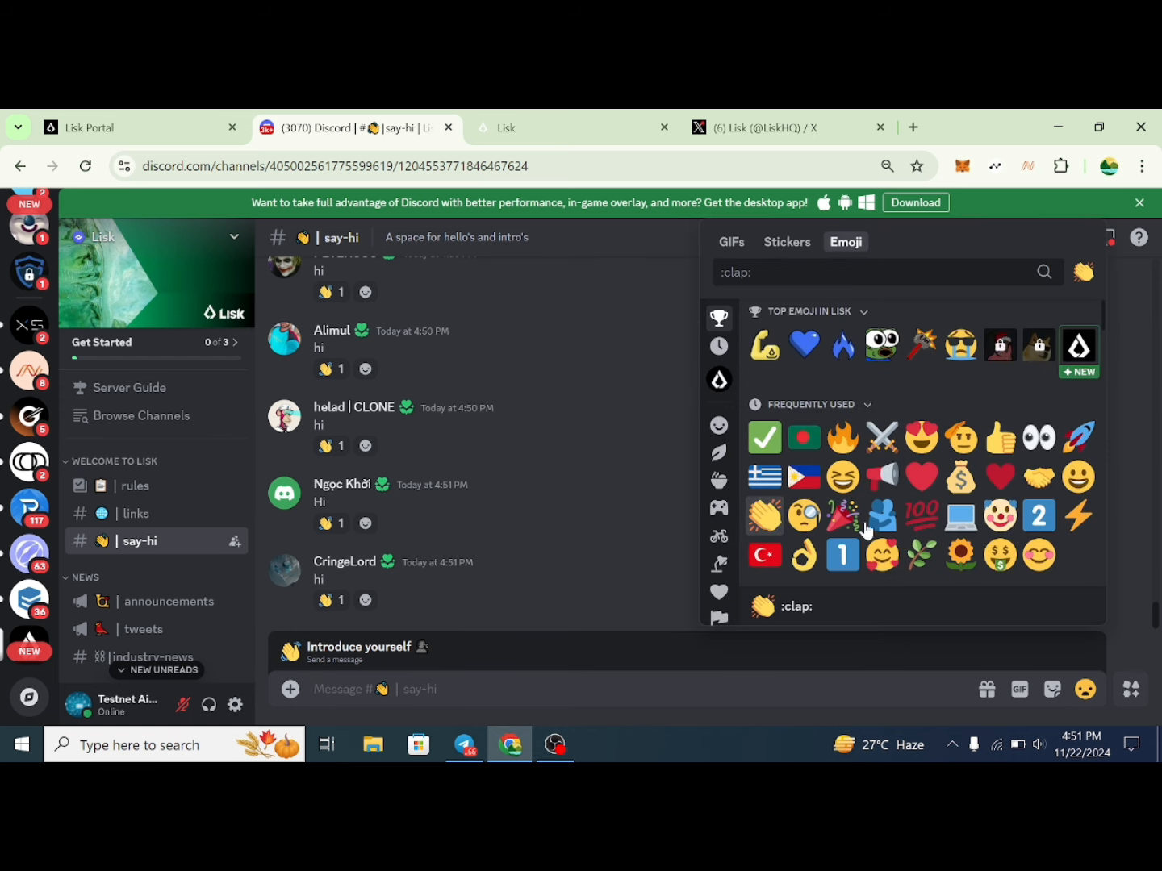
scroll(871, 475, "down", 2)
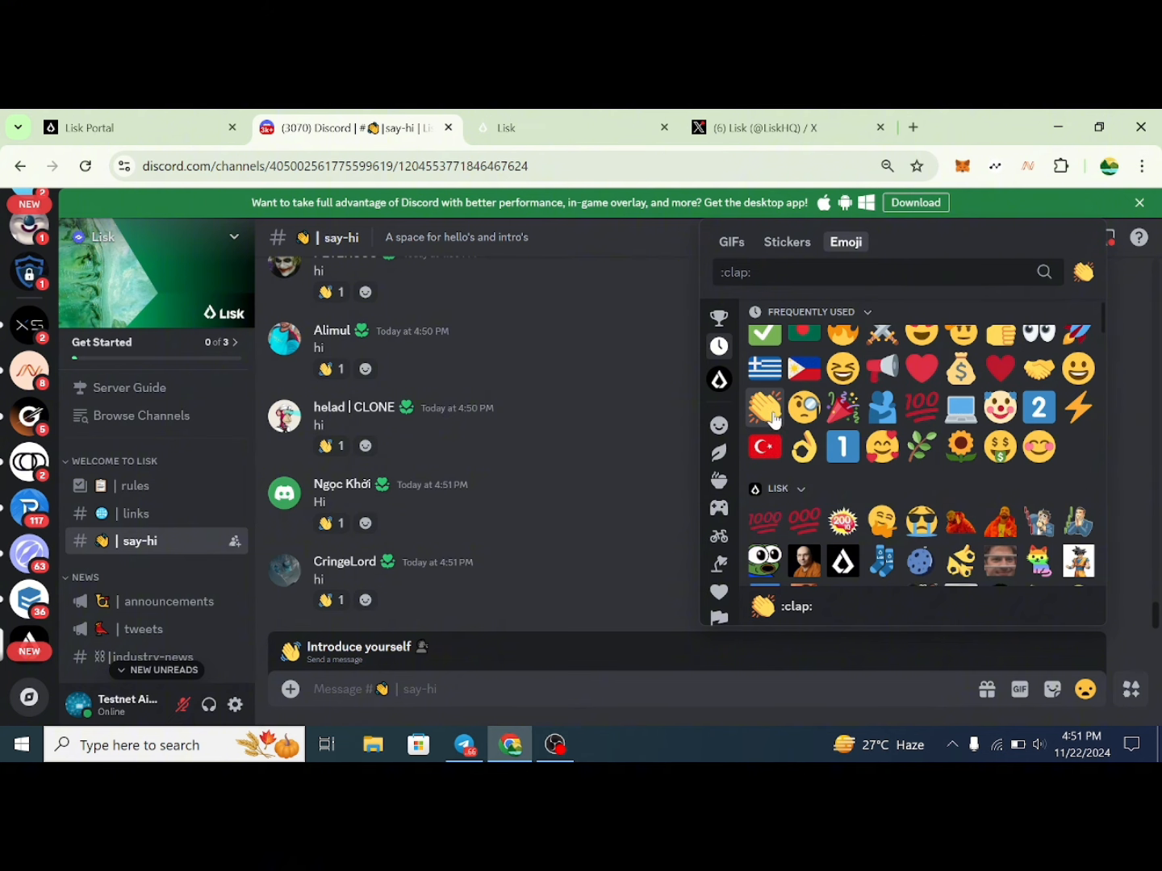
left_click(771, 413)
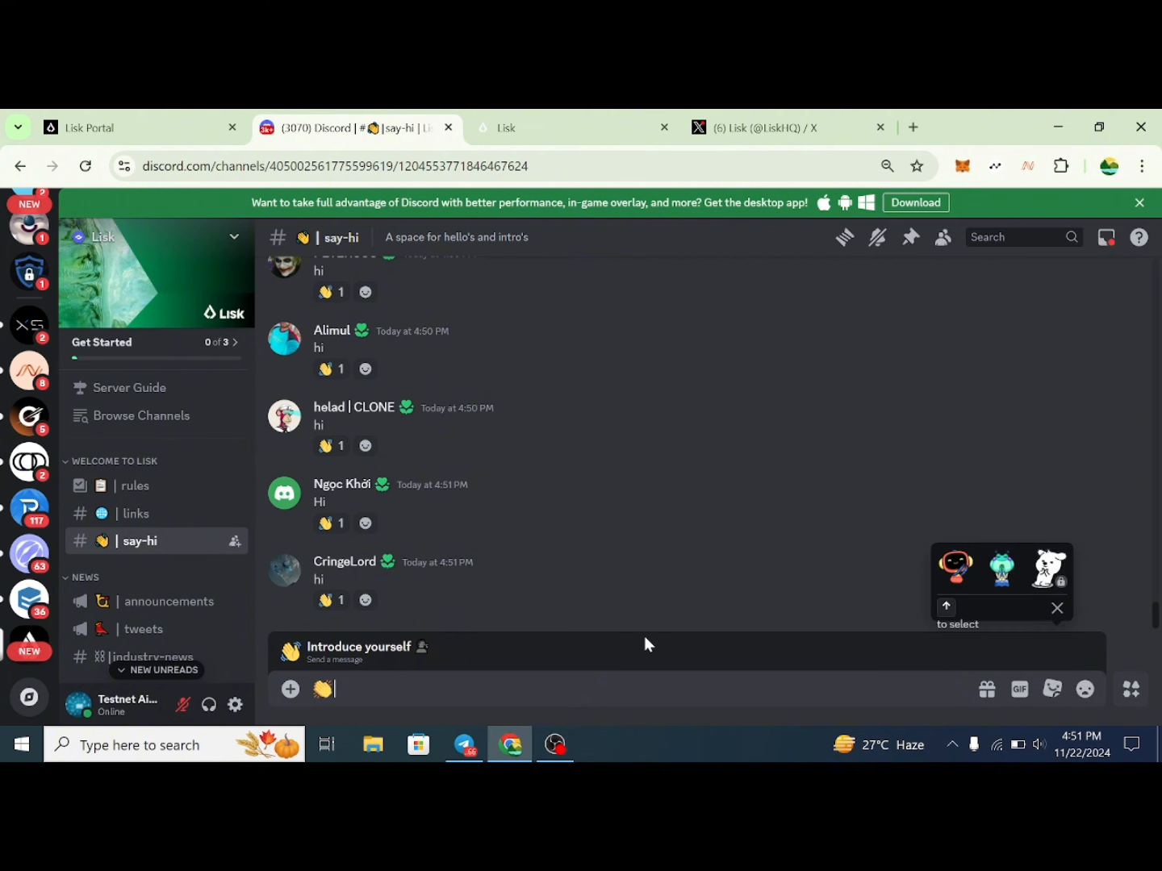
key("Return")
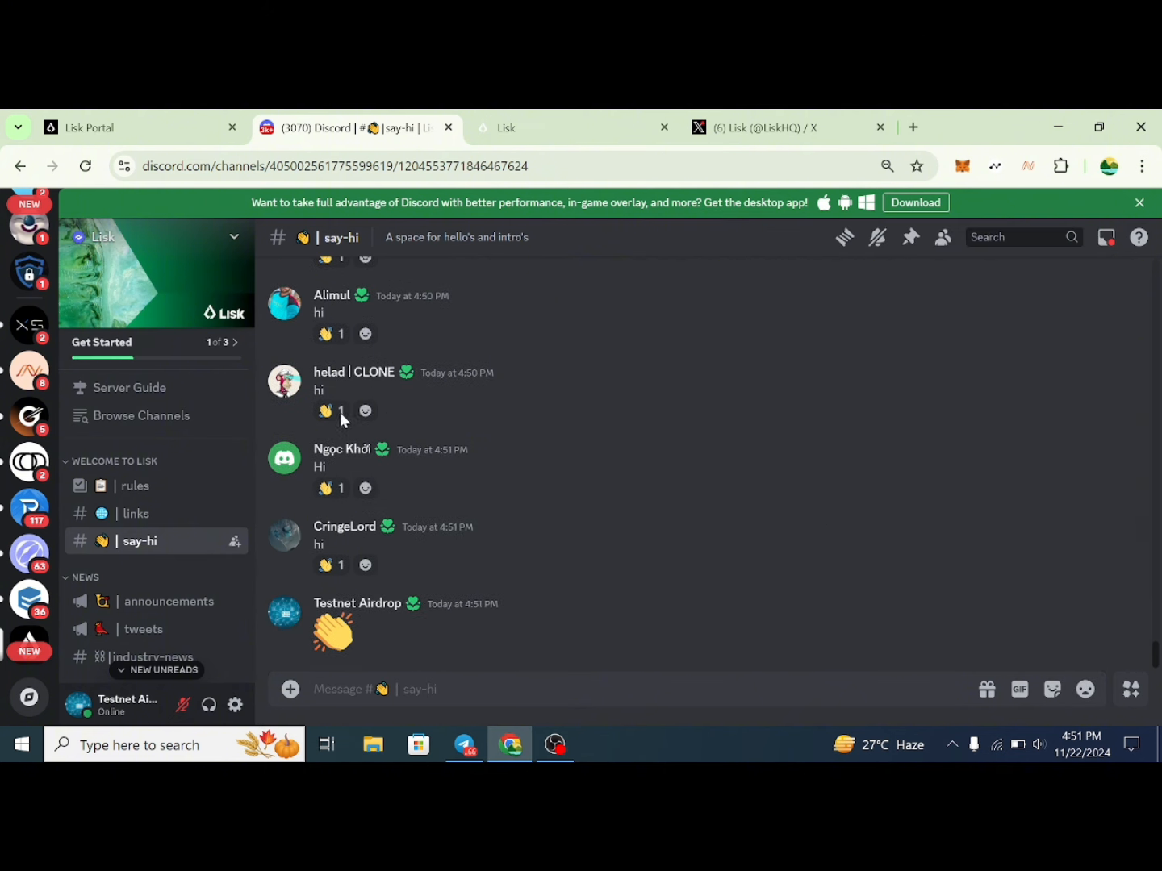
Open the main chat channel in the Community section of the Lisk Discord server.
scroll(149, 481, "down", 3)
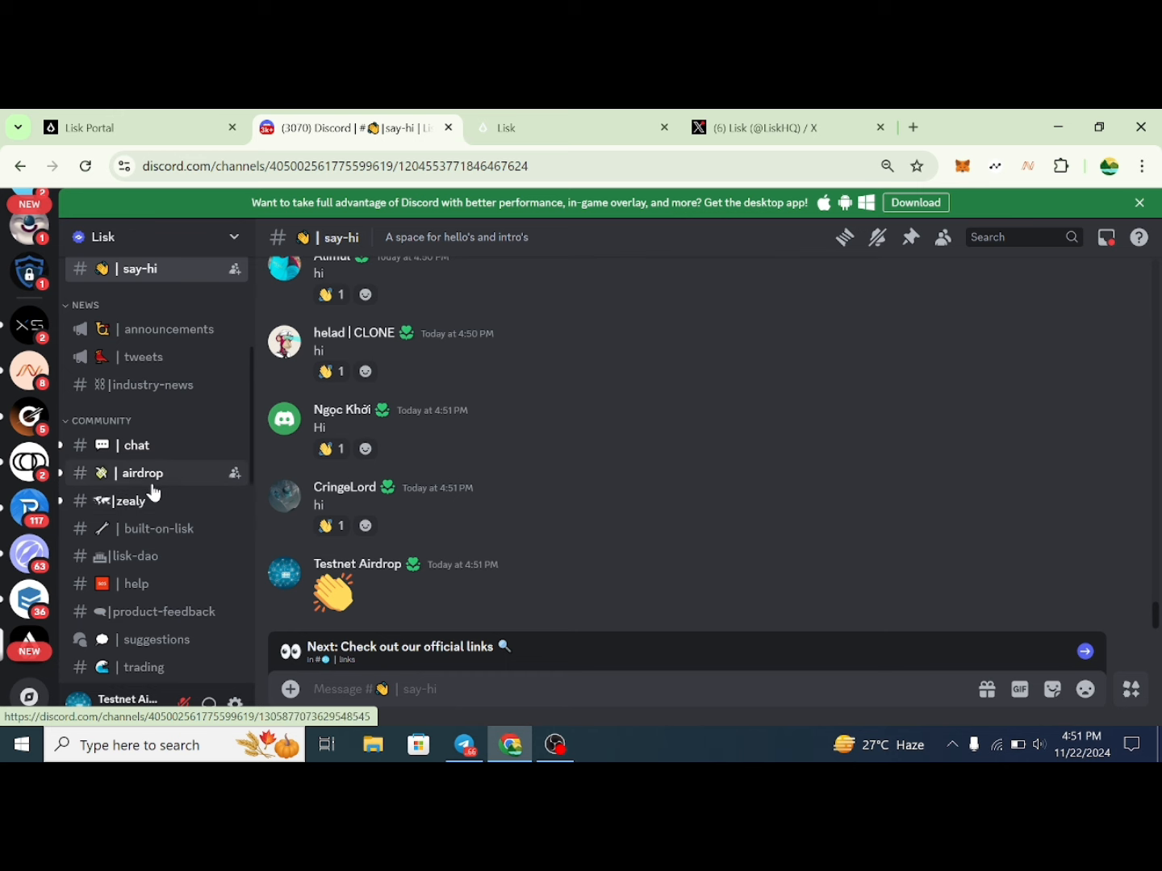
scroll(149, 487, "down", 2)
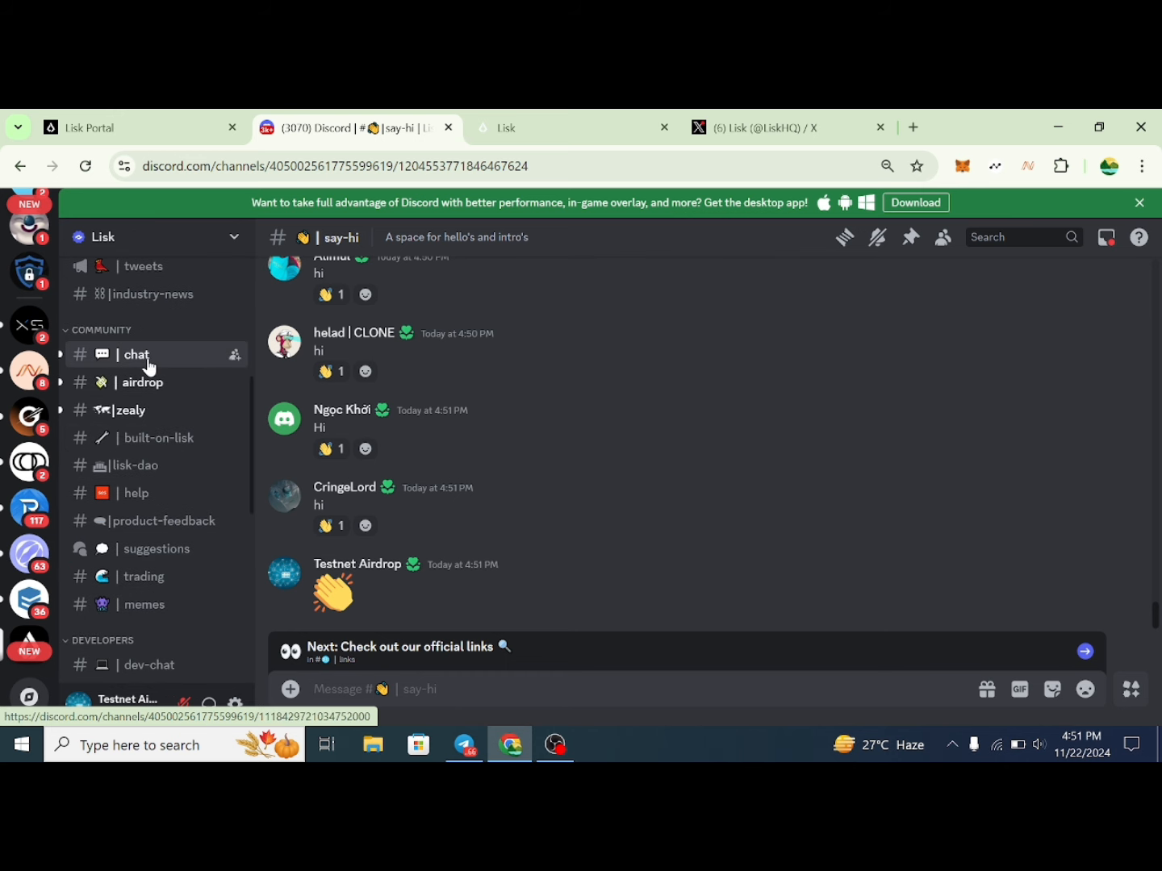
left_click(149, 368)
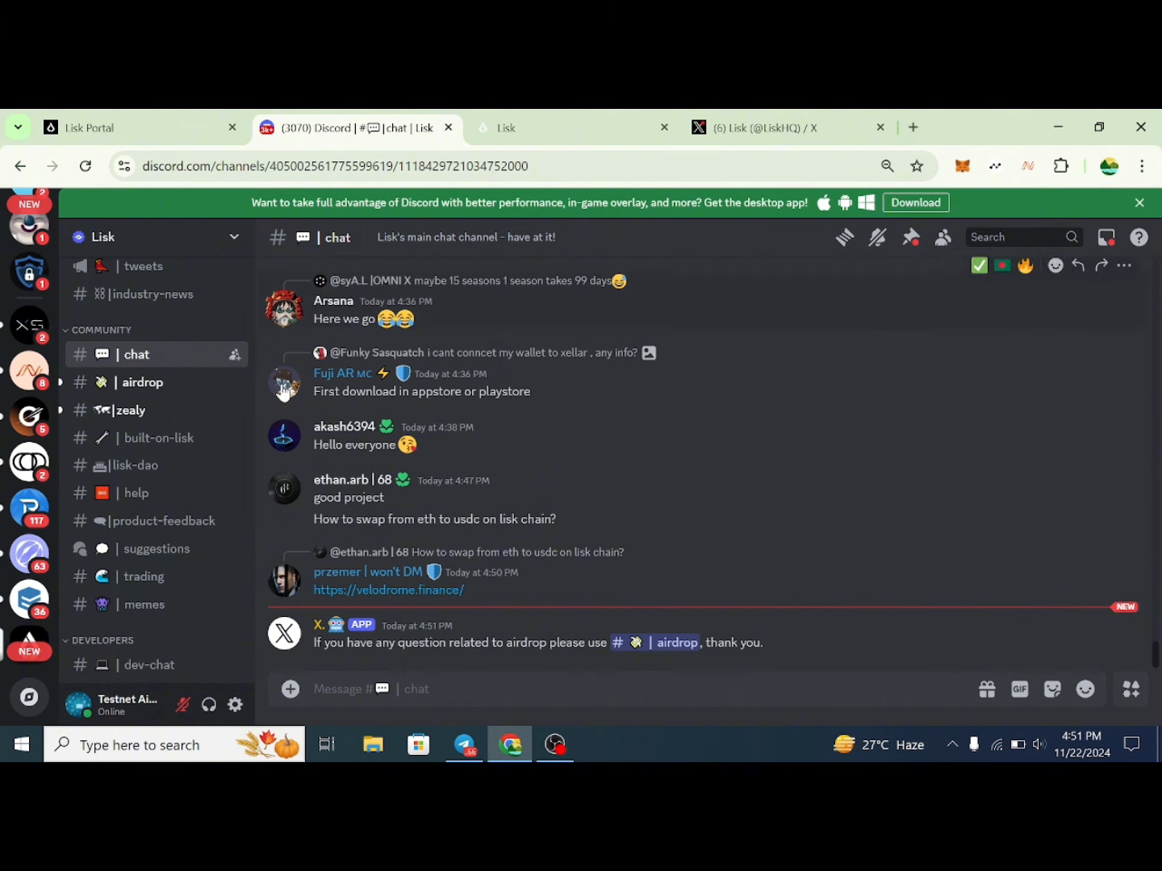
Close Discord, recheck access to the Lisk Follower role on the Lisk Guild page and collapse the role's details.
left_click(449, 128)
left_click(362, 122)
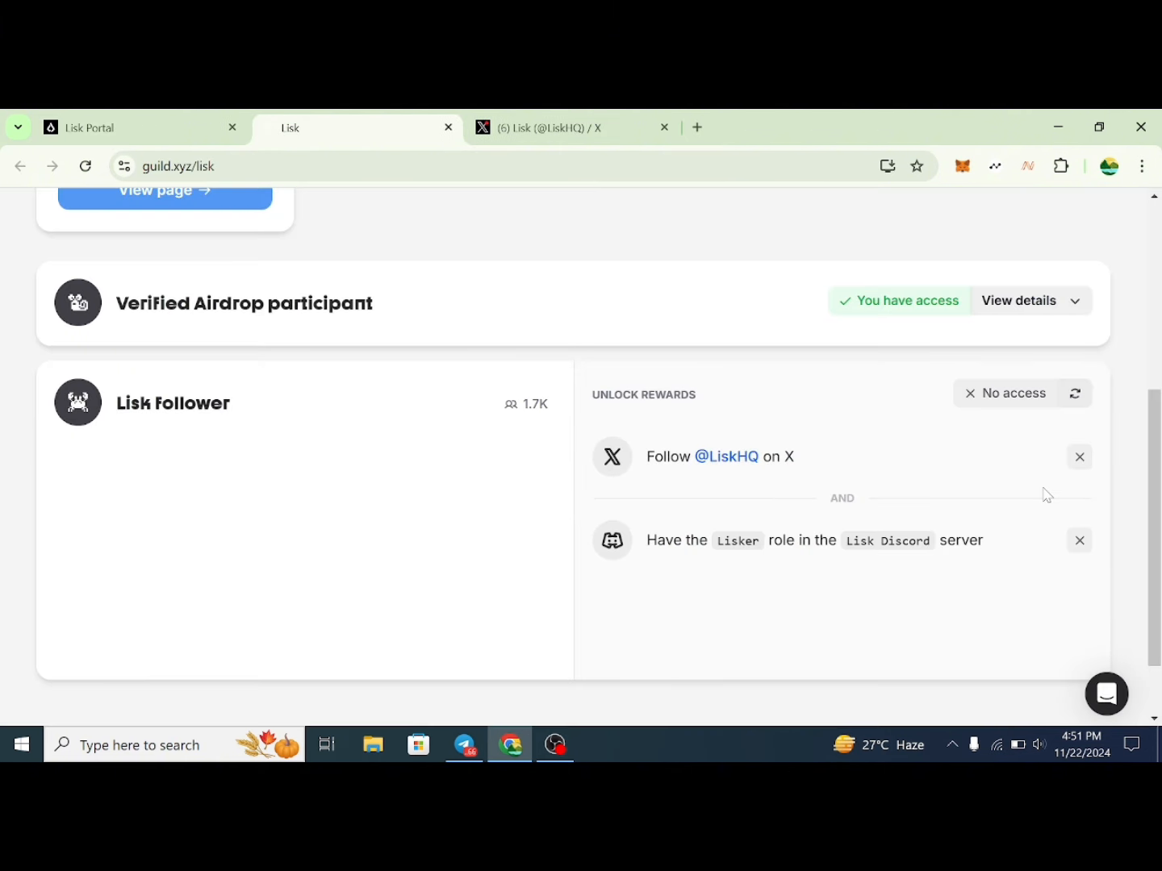
left_click(1077, 396)
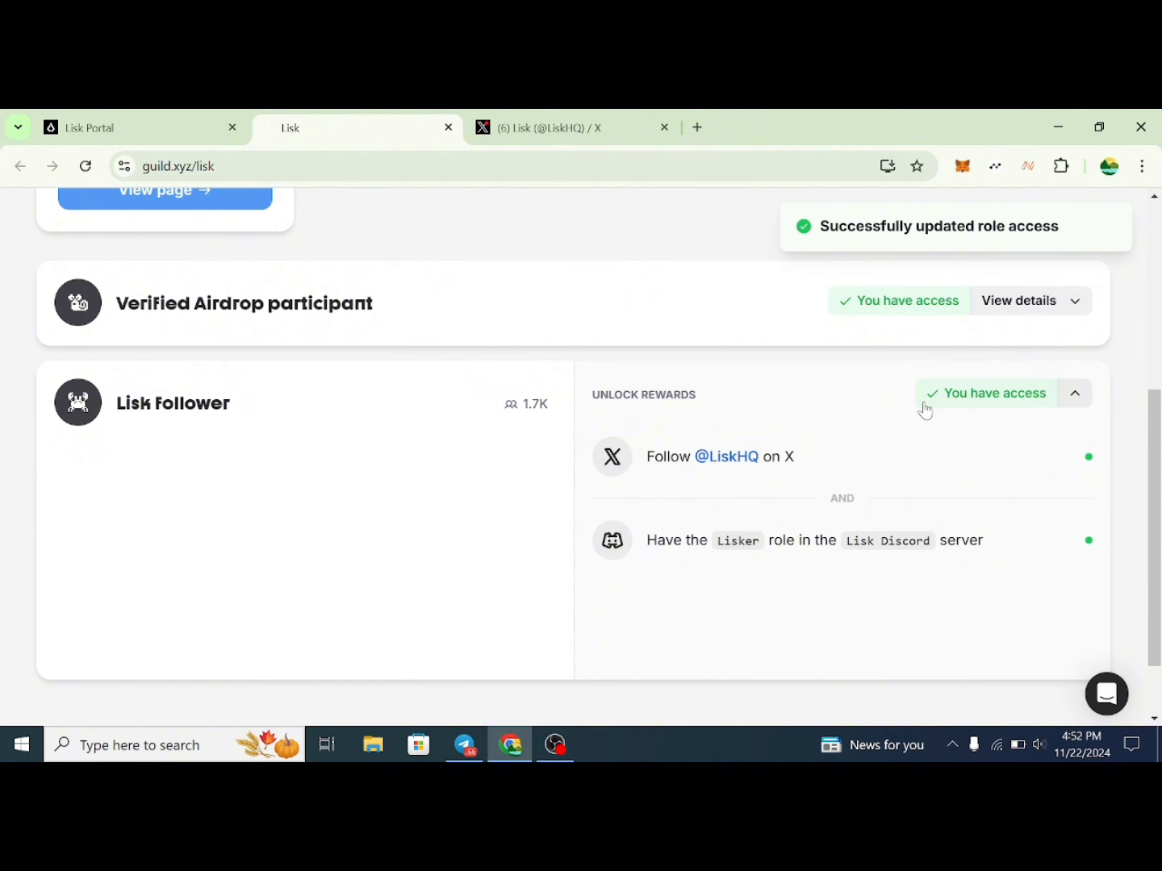
left_click(1074, 396)
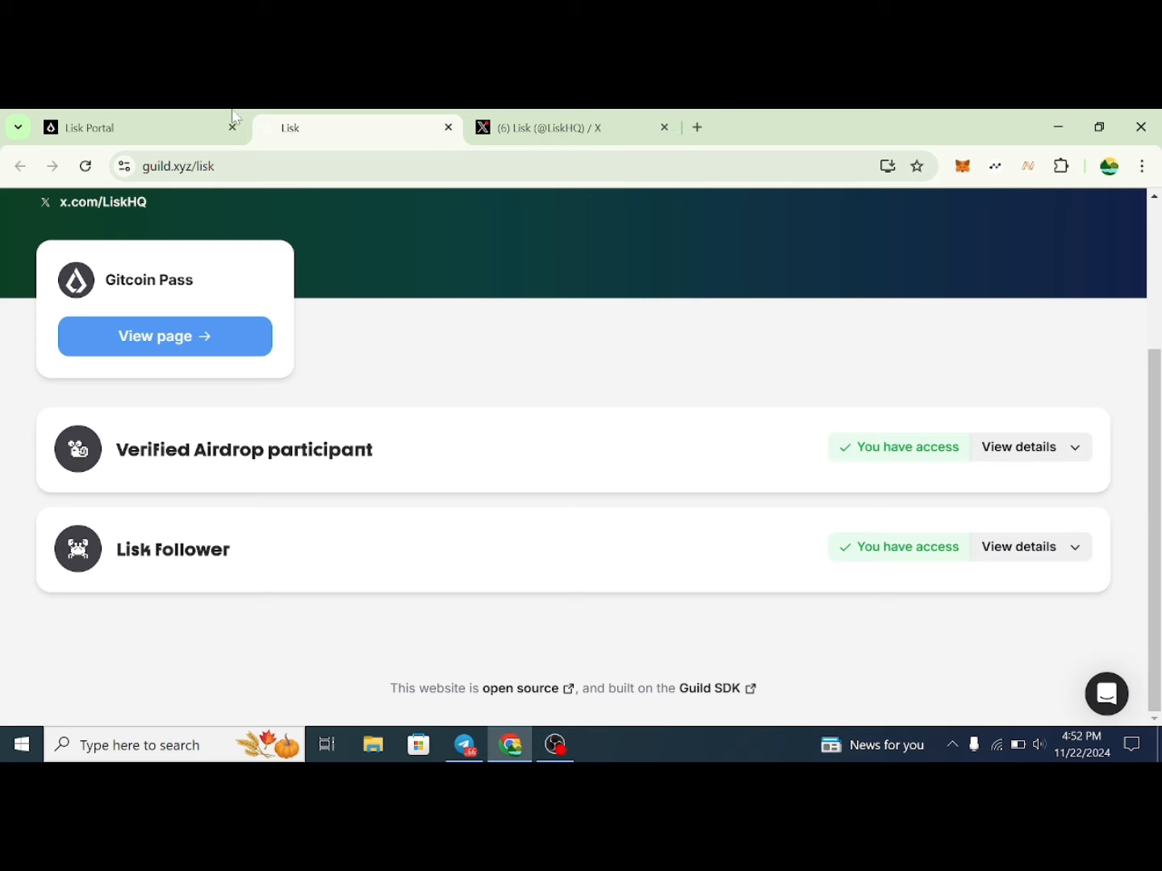
Return to the Lisk Portal and claim the points for both Social Media tasks, the X and Discord follow and the Gitcoin Passport.
left_click(155, 118)
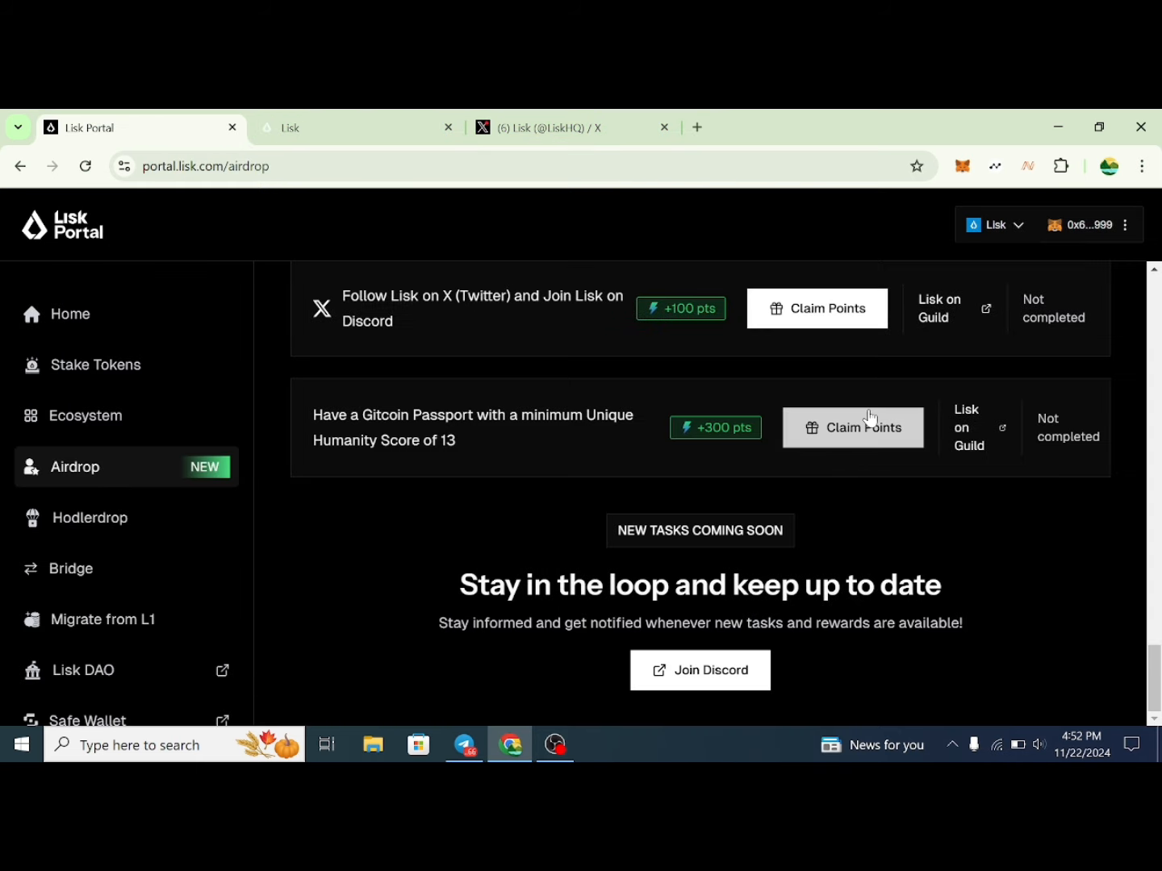
left_click(822, 305)
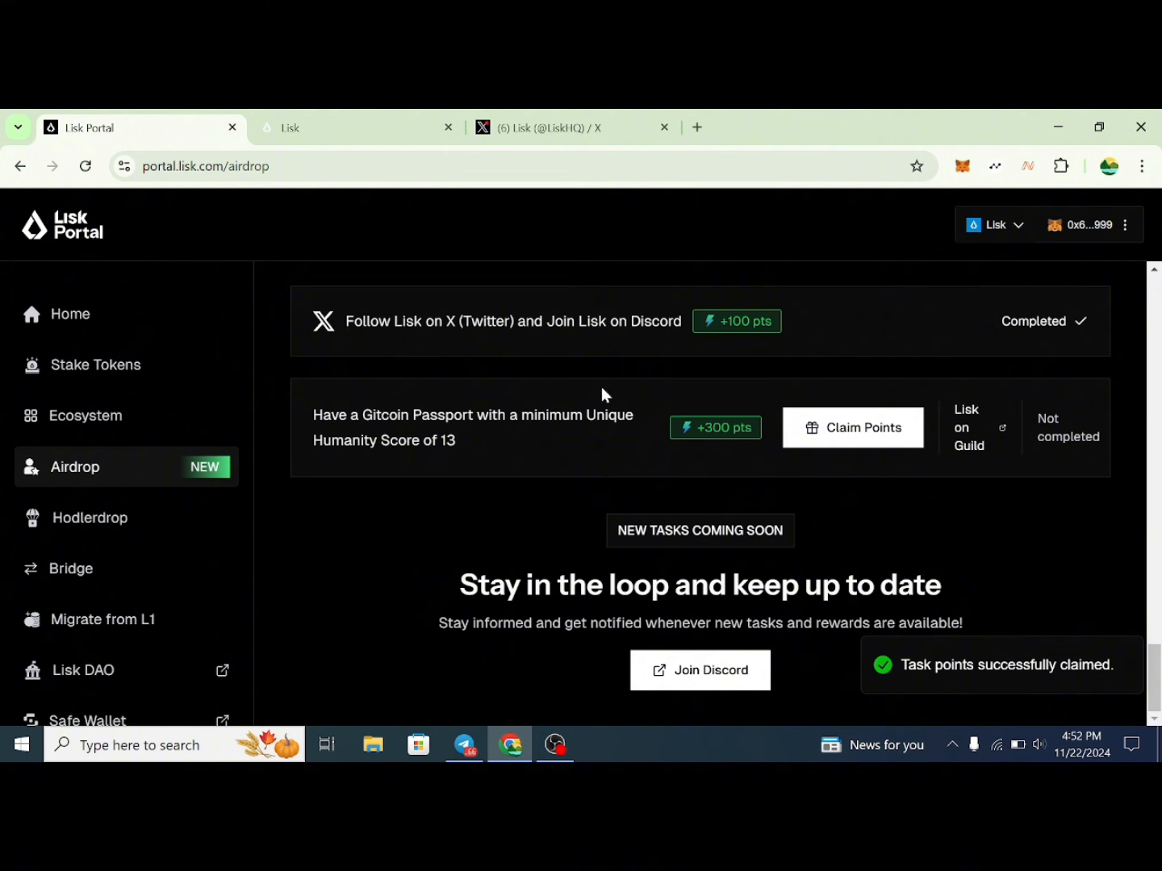
scroll(701, 495, "up", 1)
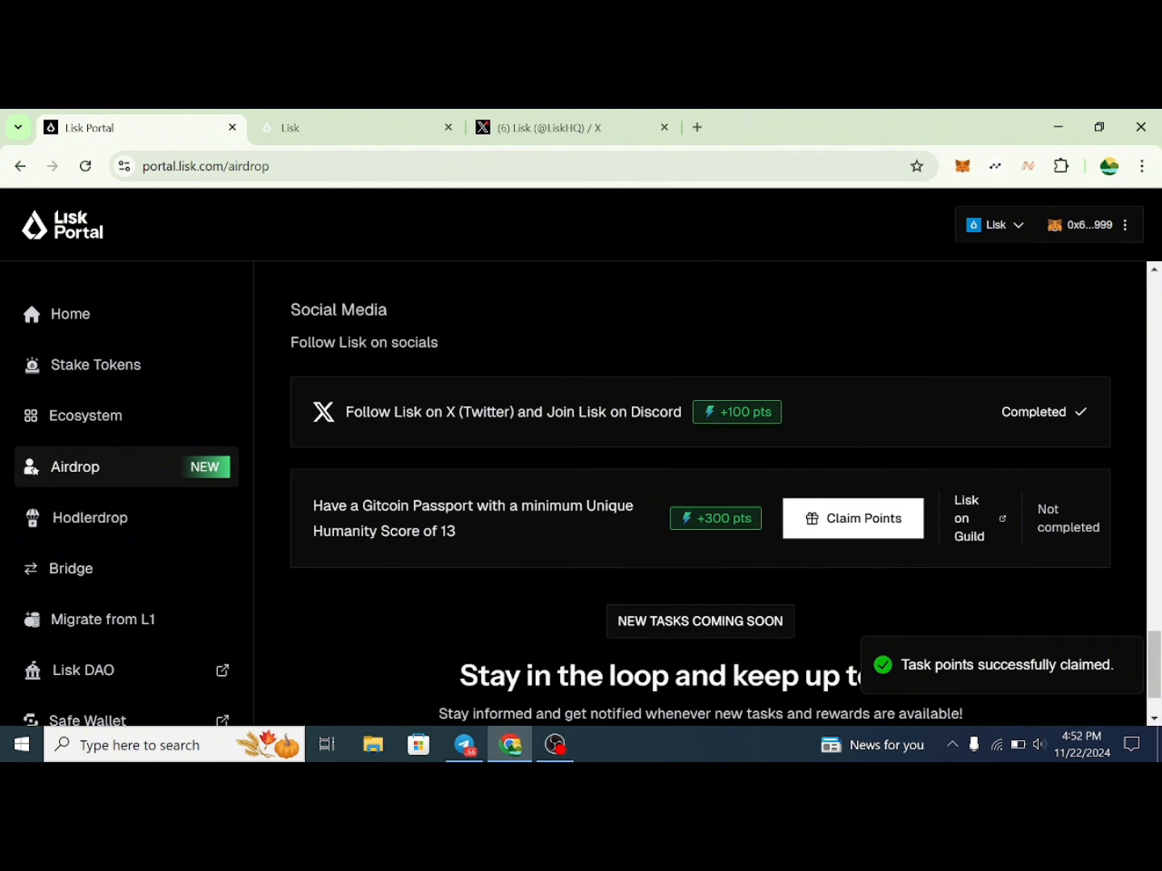
left_click(861, 526)
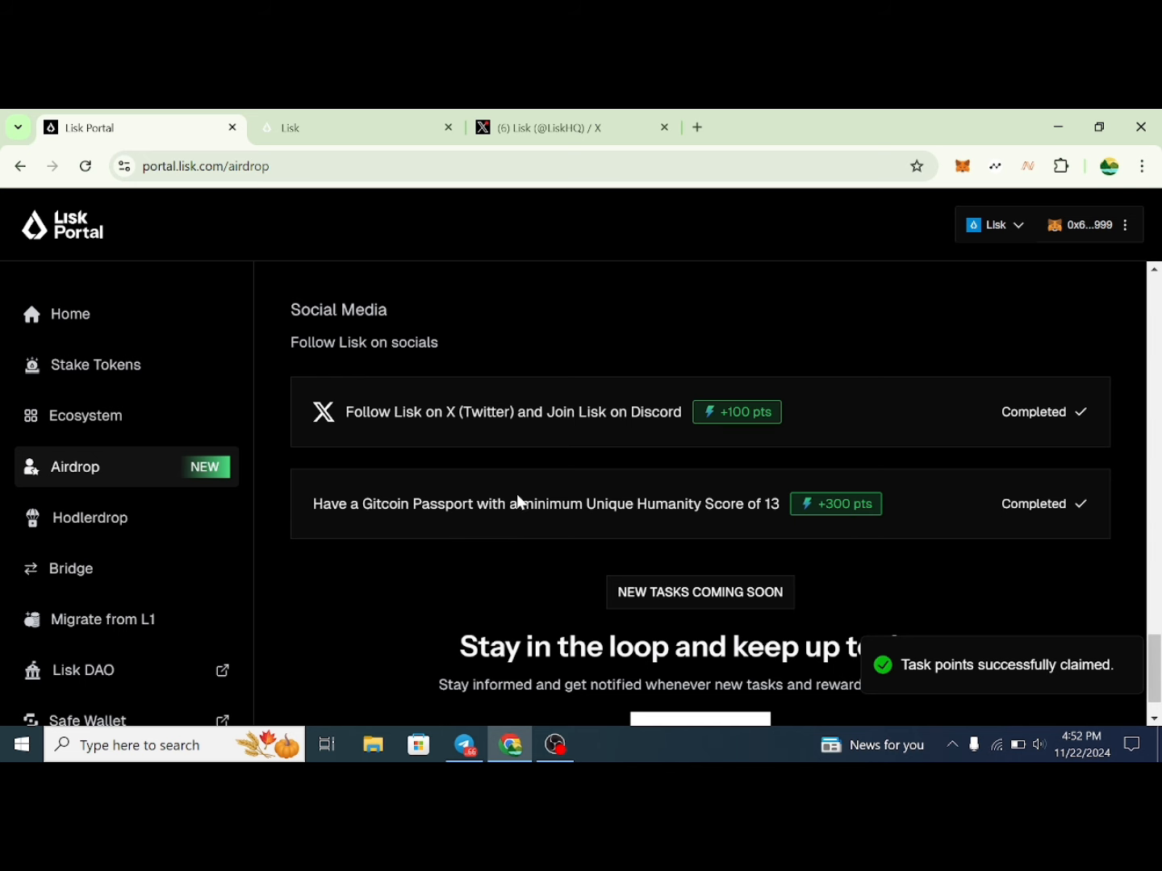
Look through the remaining airdrop tasks, including the On-chain Activity, External, Balance and Transaction sections.
scroll(645, 536, "up", 3)
scroll(644, 534, "down", 2)
scroll(659, 566, "up", 6)
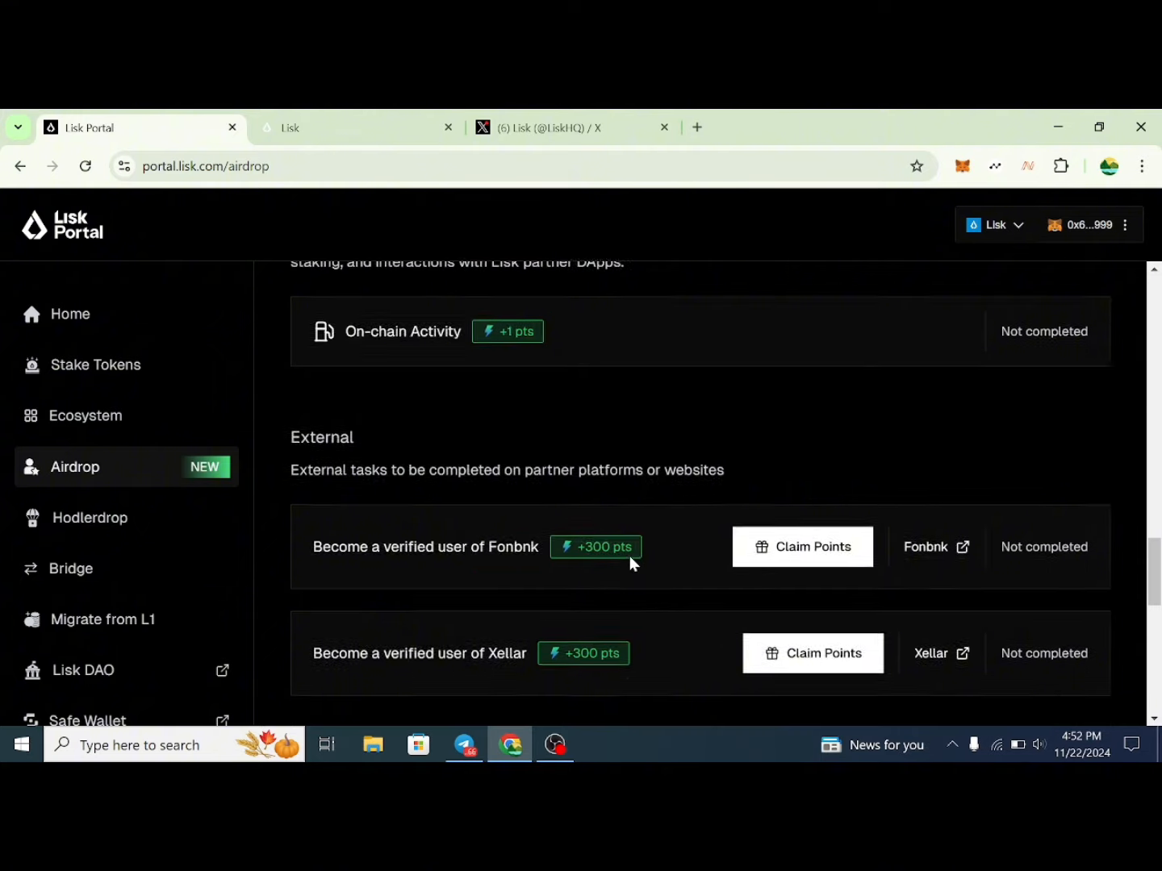
scroll(629, 563, "up", 10)
scroll(611, 545, "down", 4)
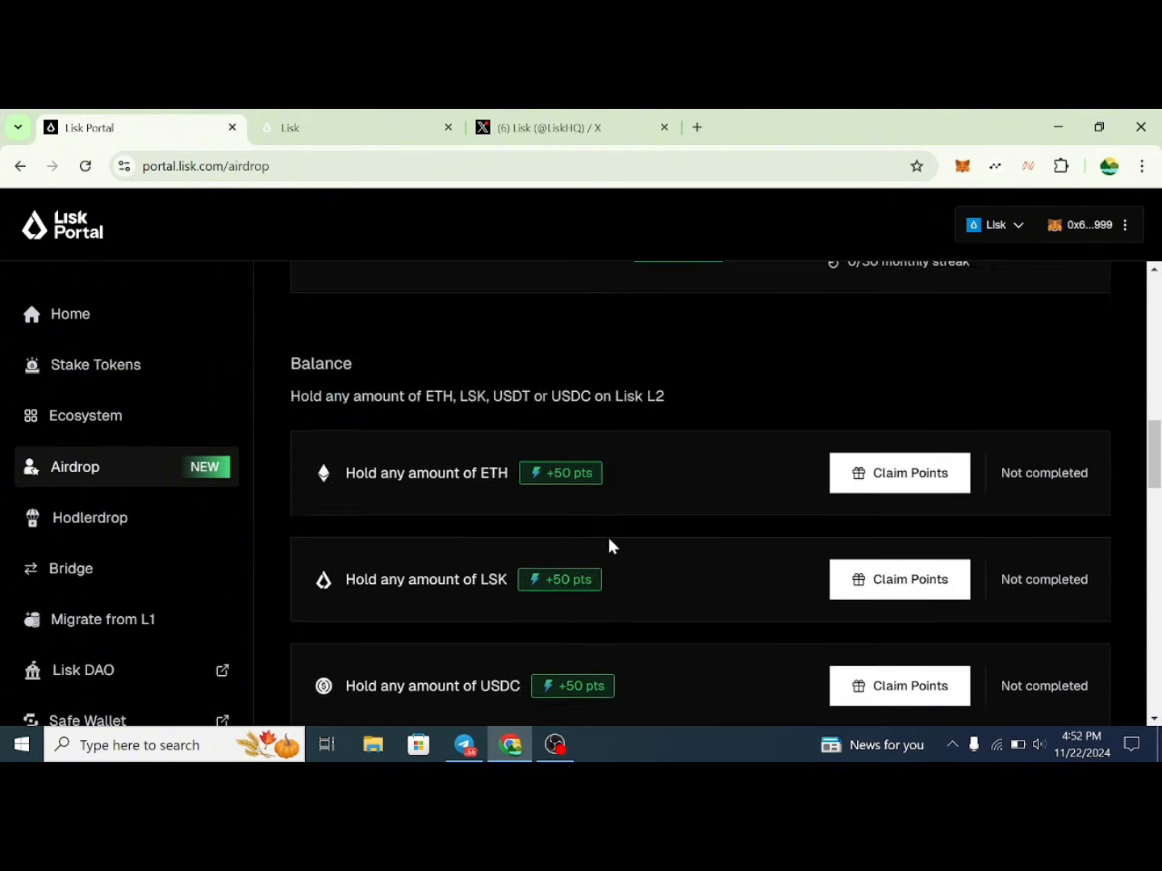
scroll(686, 564, "down", 2)
scroll(564, 483, "up", 4)
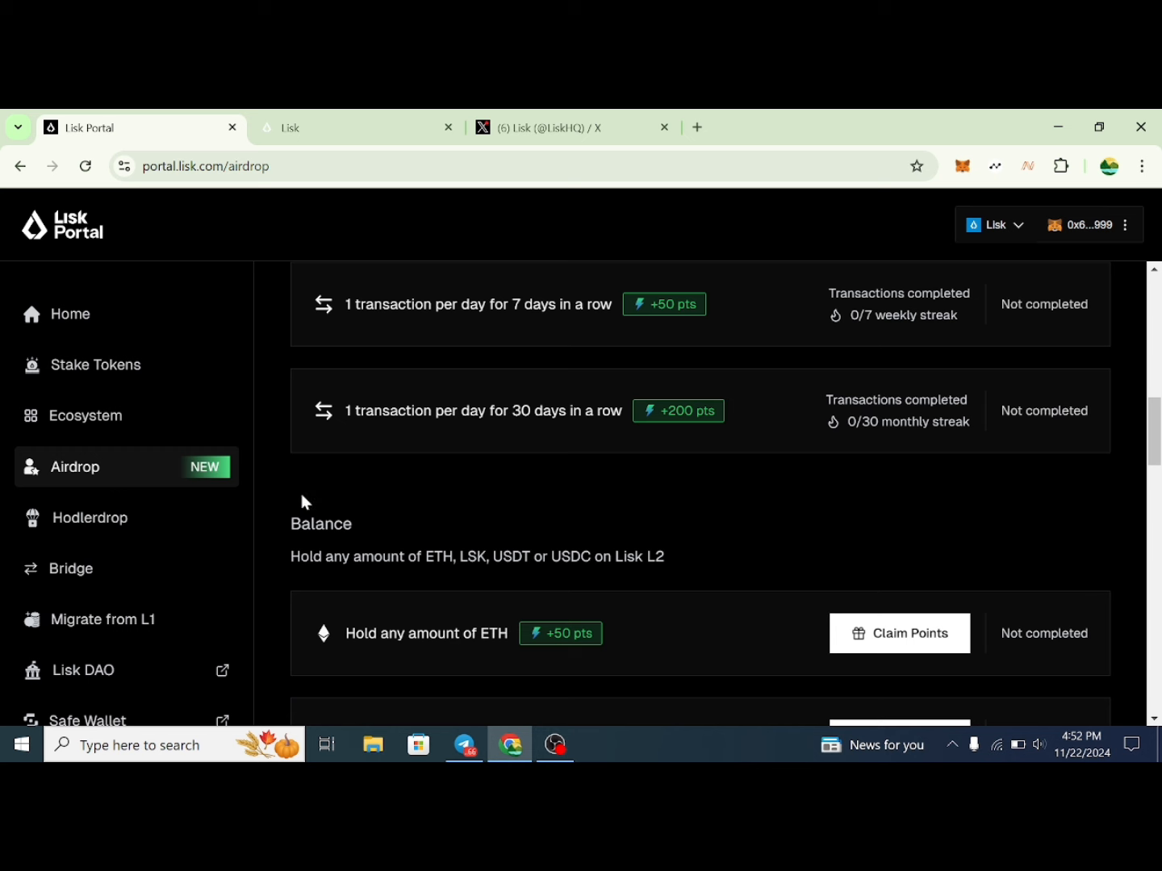
Open the Relay bridge to Lisk from the portal's Superchain Bridges page and close the leftover Guild and X pages.
left_click(66, 574)
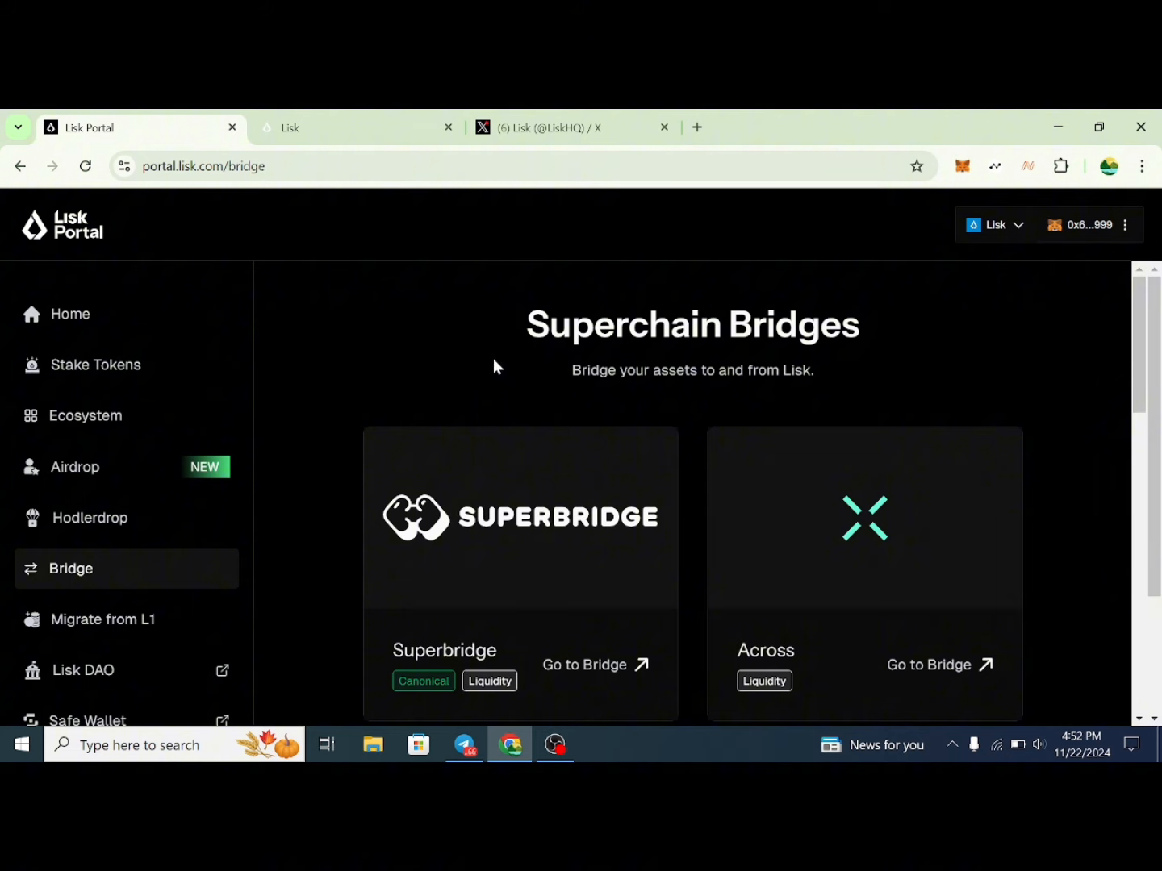
scroll(497, 363, "down", 3)
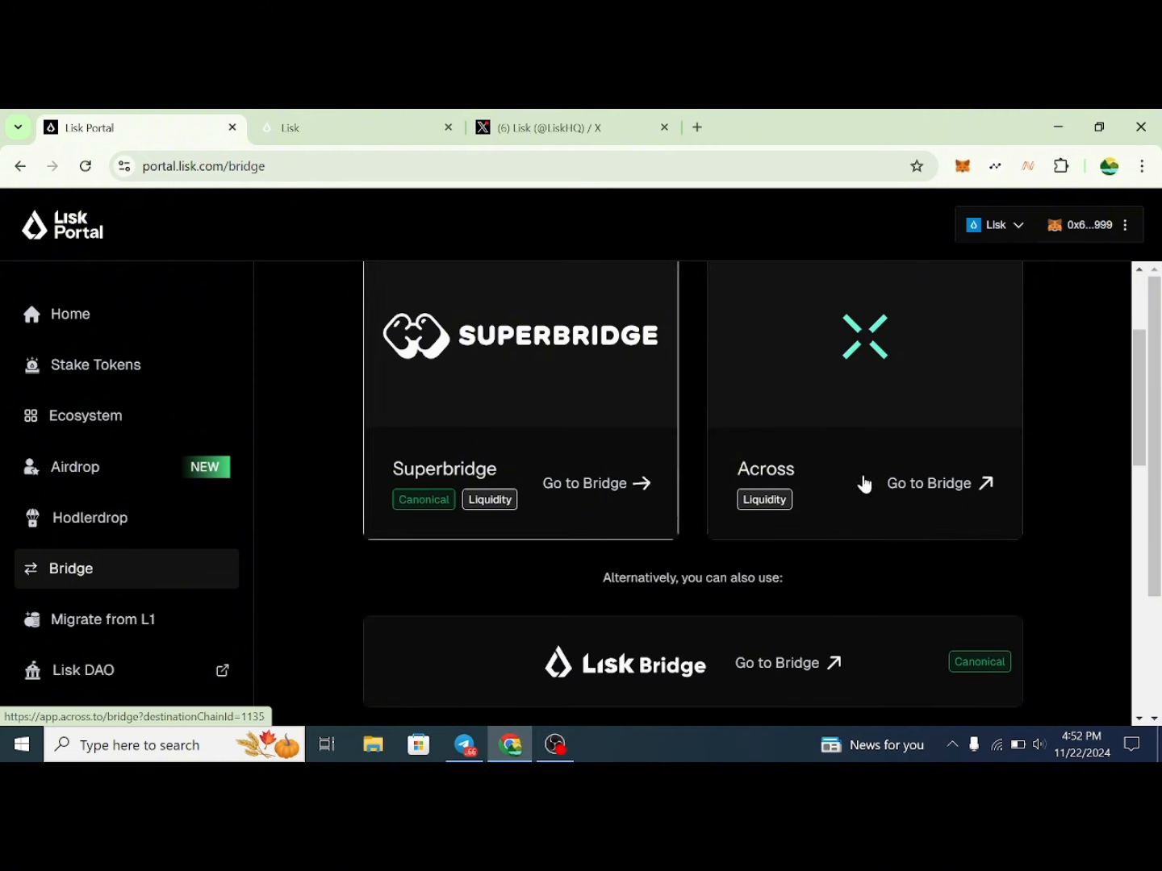
scroll(653, 443, "down", 3)
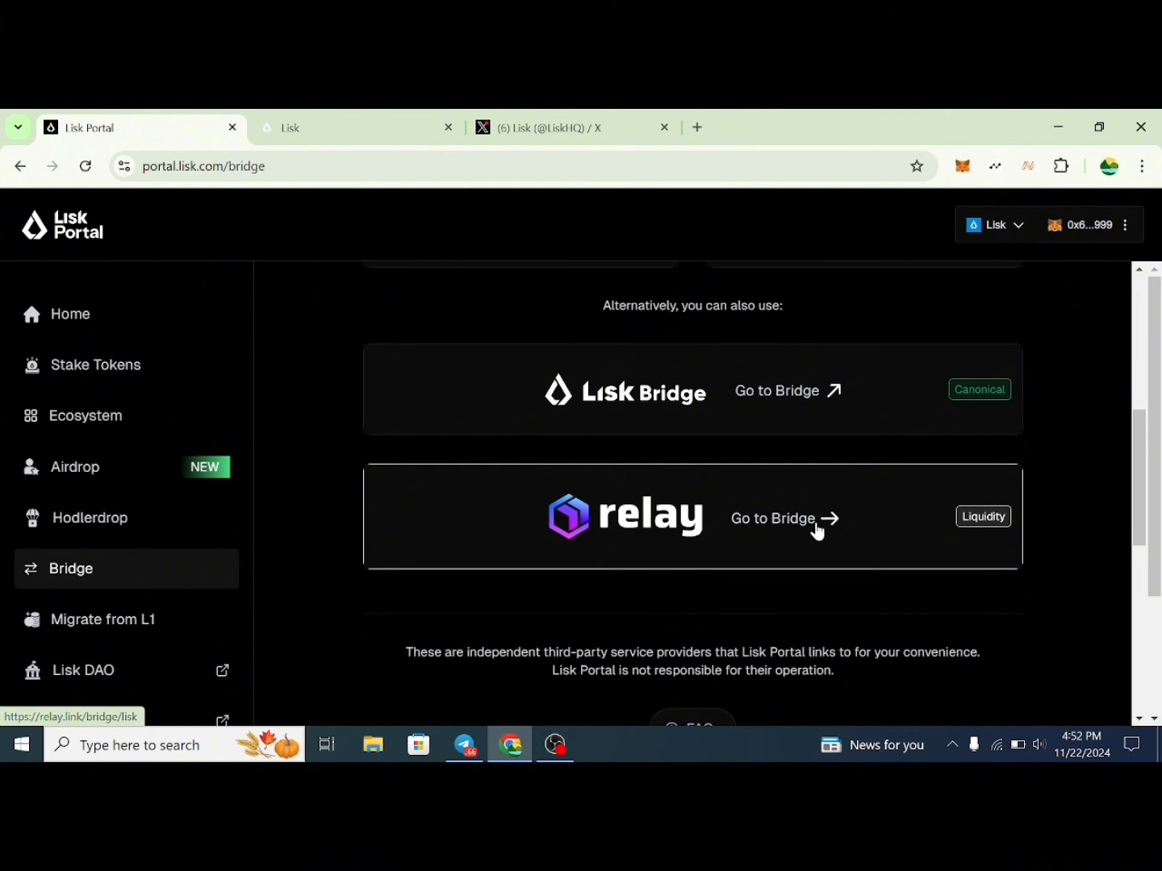
left_click(821, 524)
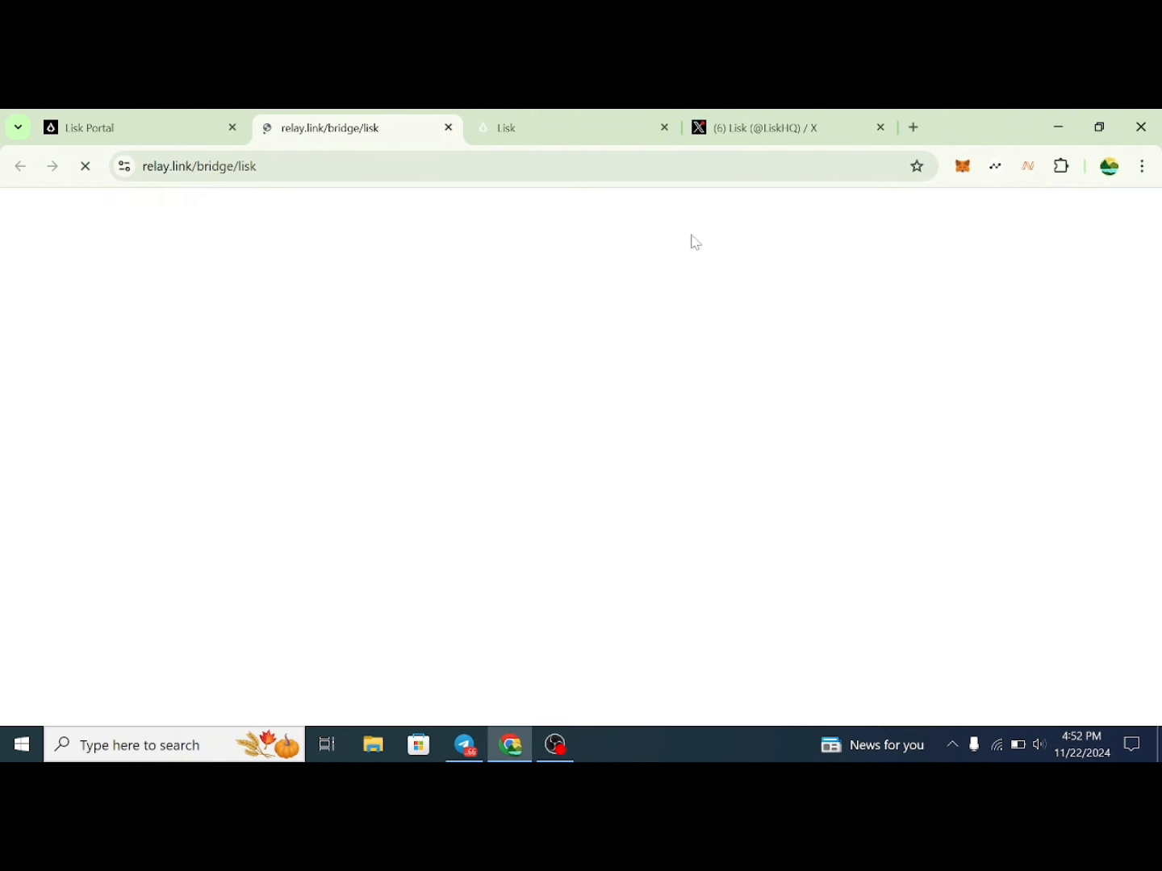
left_click(665, 127)
left_click(666, 127)
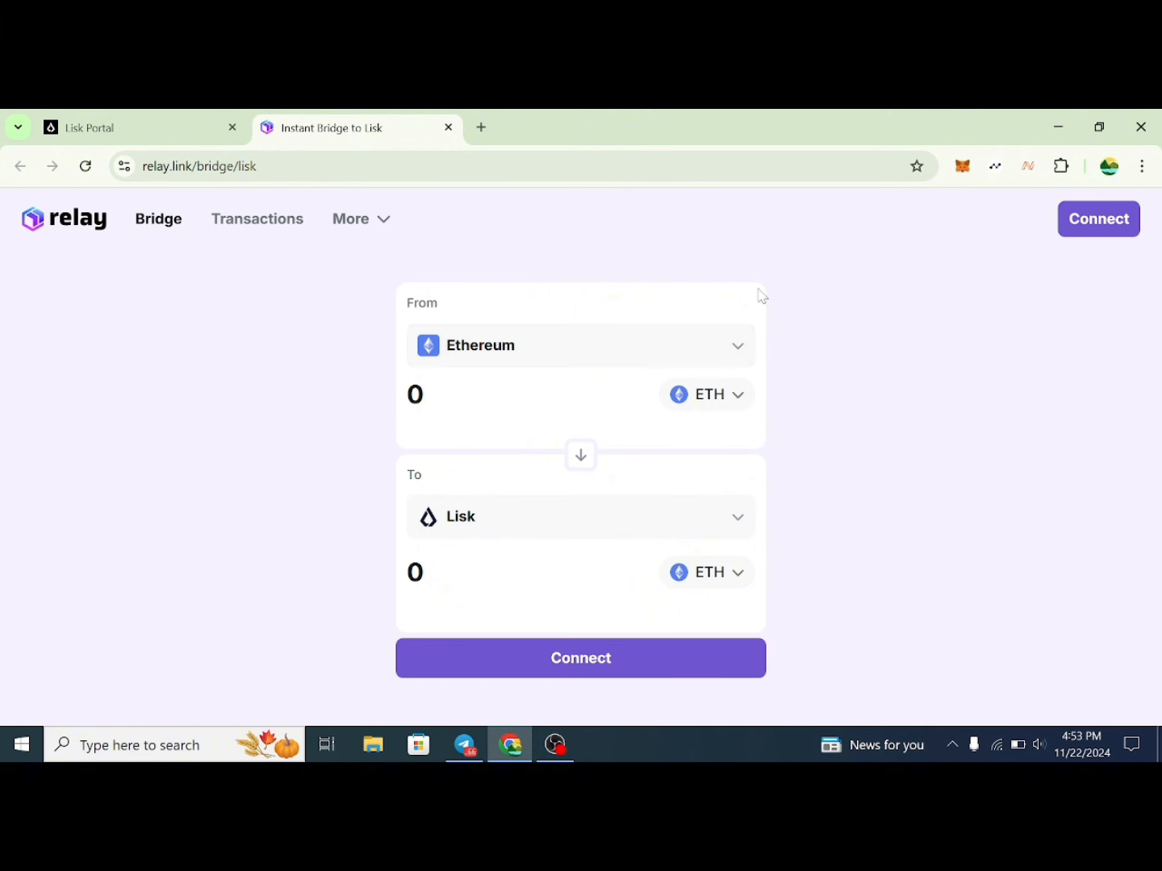
Connect the MetaMask wallet to Relay and approve the site's connection request.
left_click(609, 664)
left_click(547, 418)
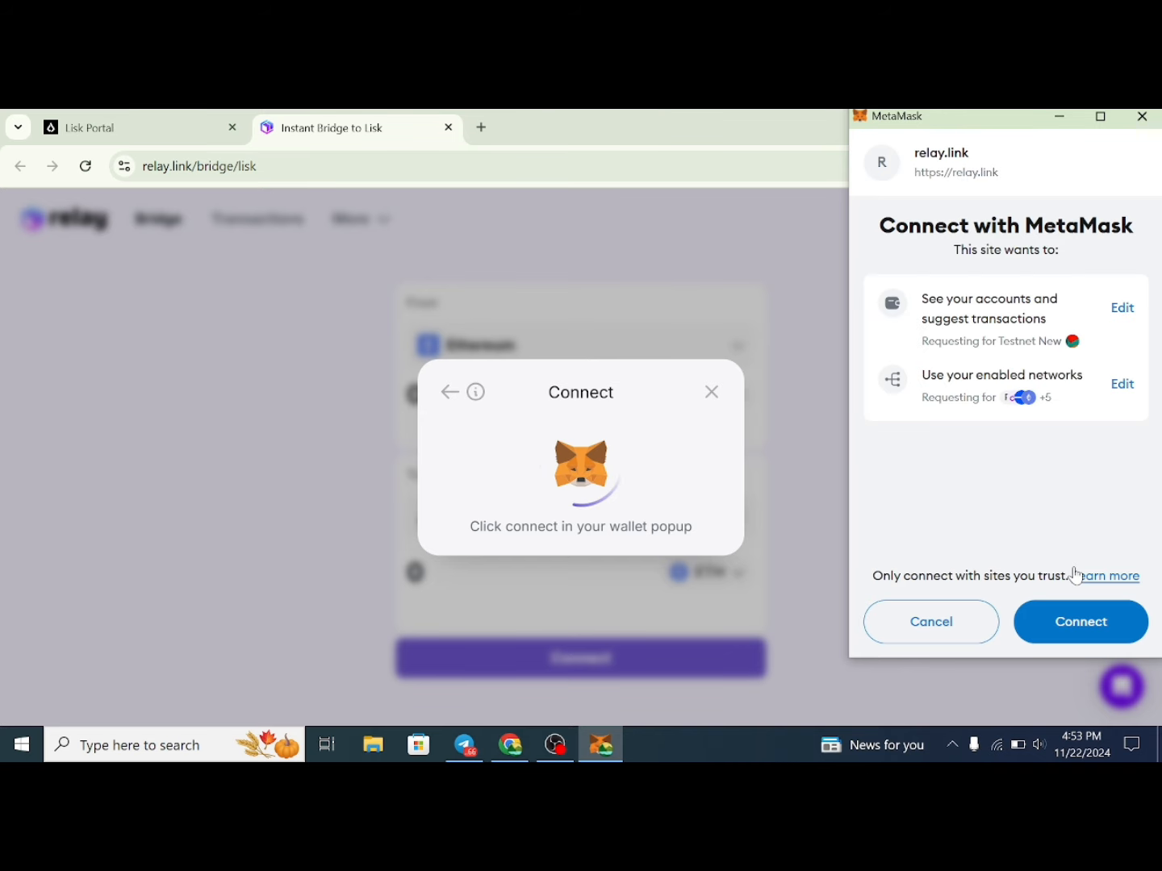
left_click(1067, 625)
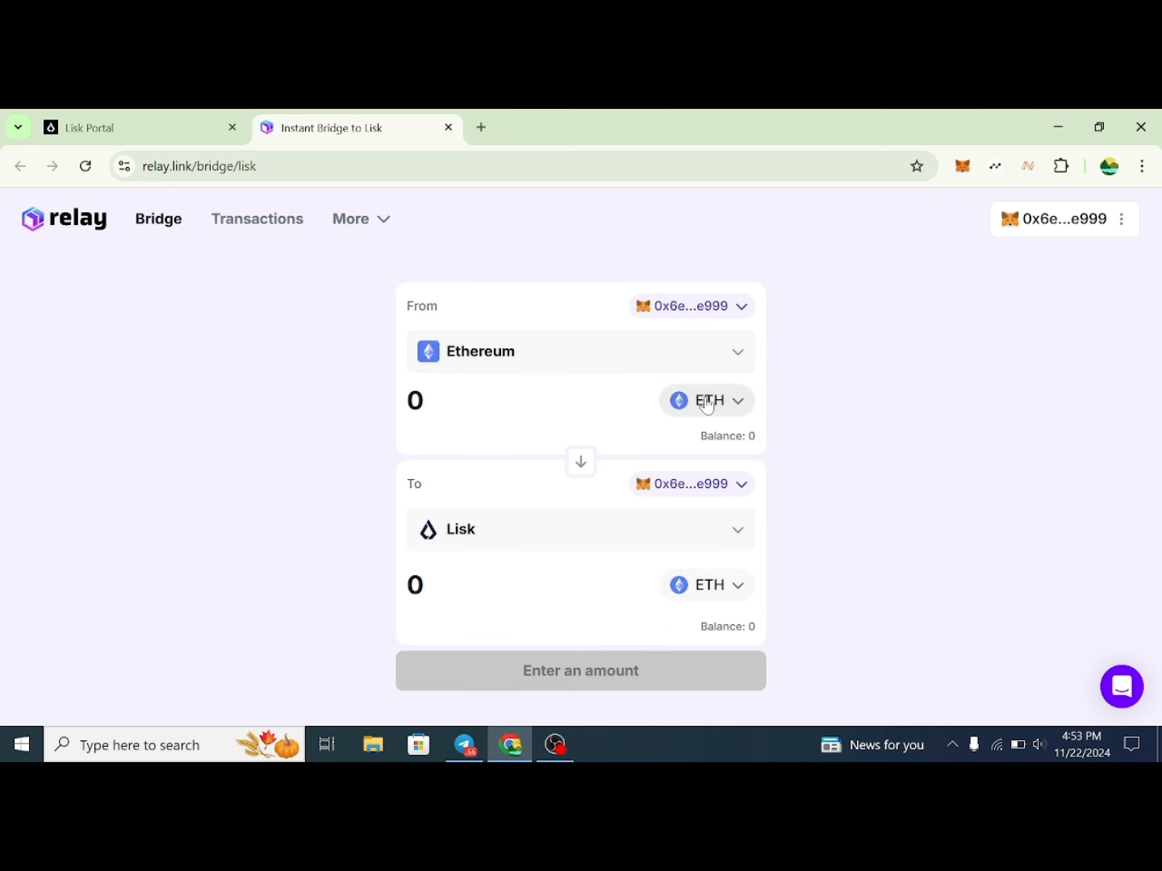
Choose Base as the source chain for the bridge to Lisk and set the amount to 0.0013 ETH.
left_click(734, 354)
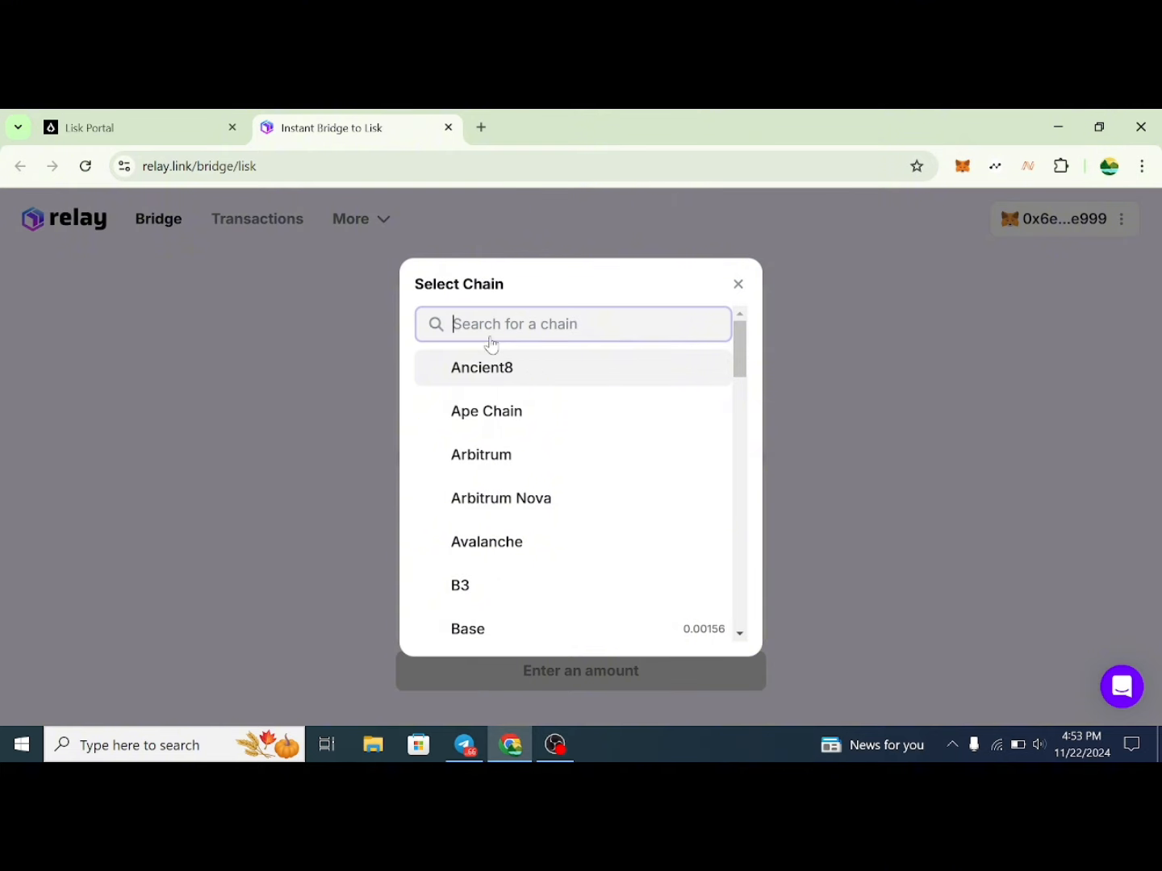
left_click(493, 638)
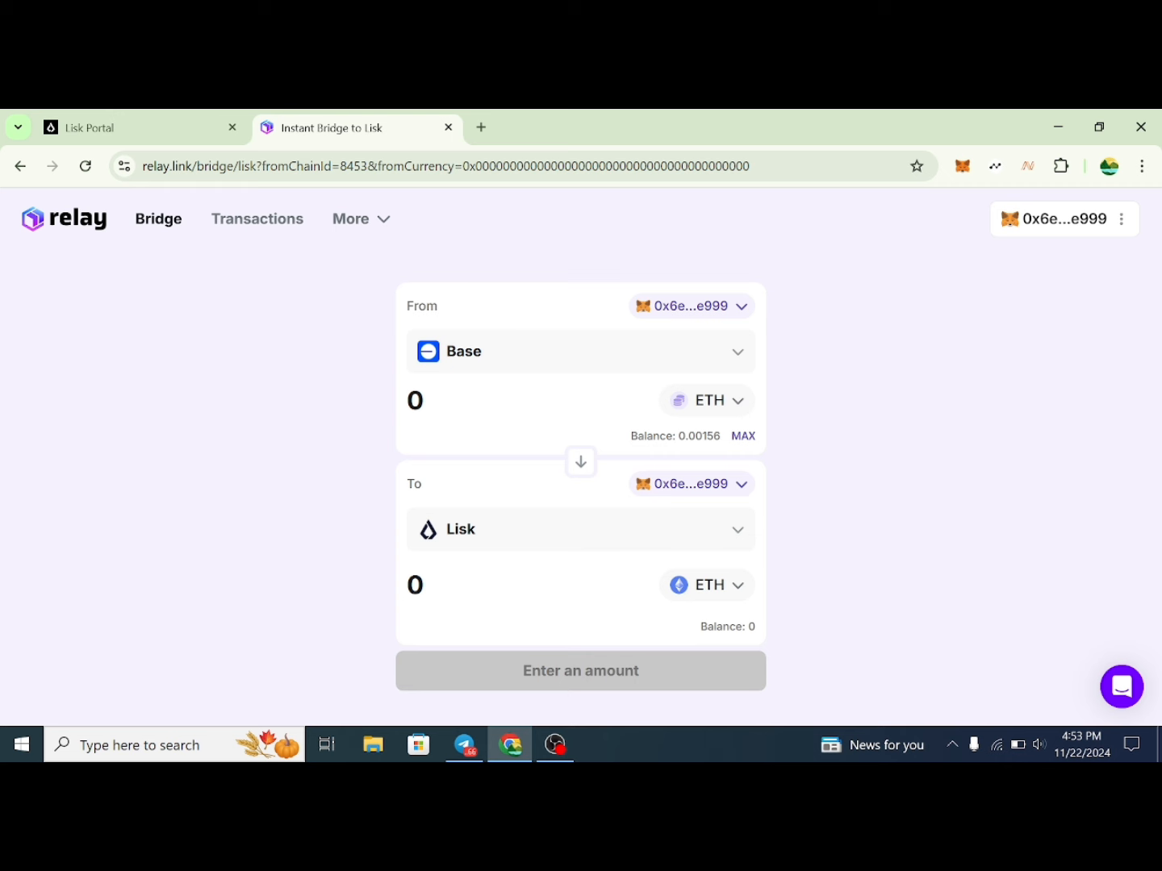
left_click(744, 437)
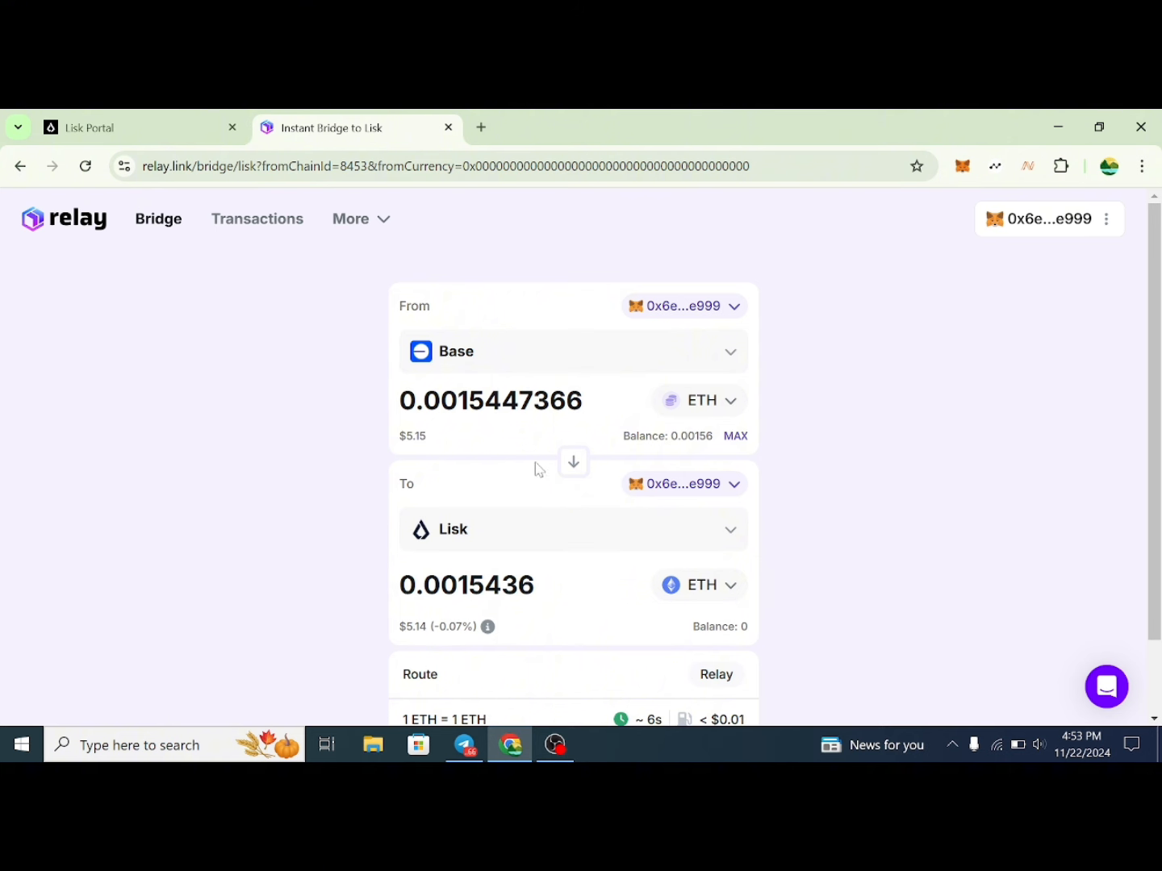
key("BackSpace")
key("BackSpace")
key("BackSpace")
key("BackSpace")
key("BackSpace")
key("BackSpace")
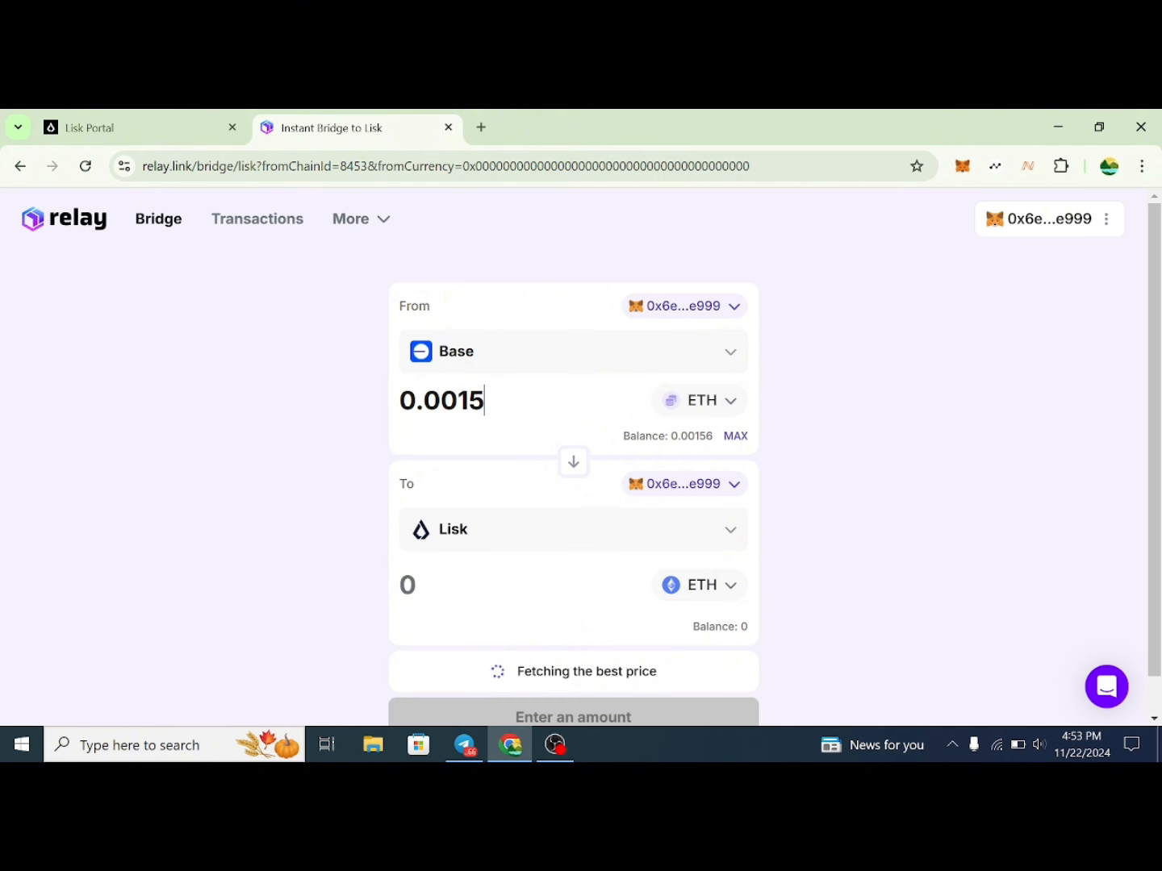
key("BackSpace")
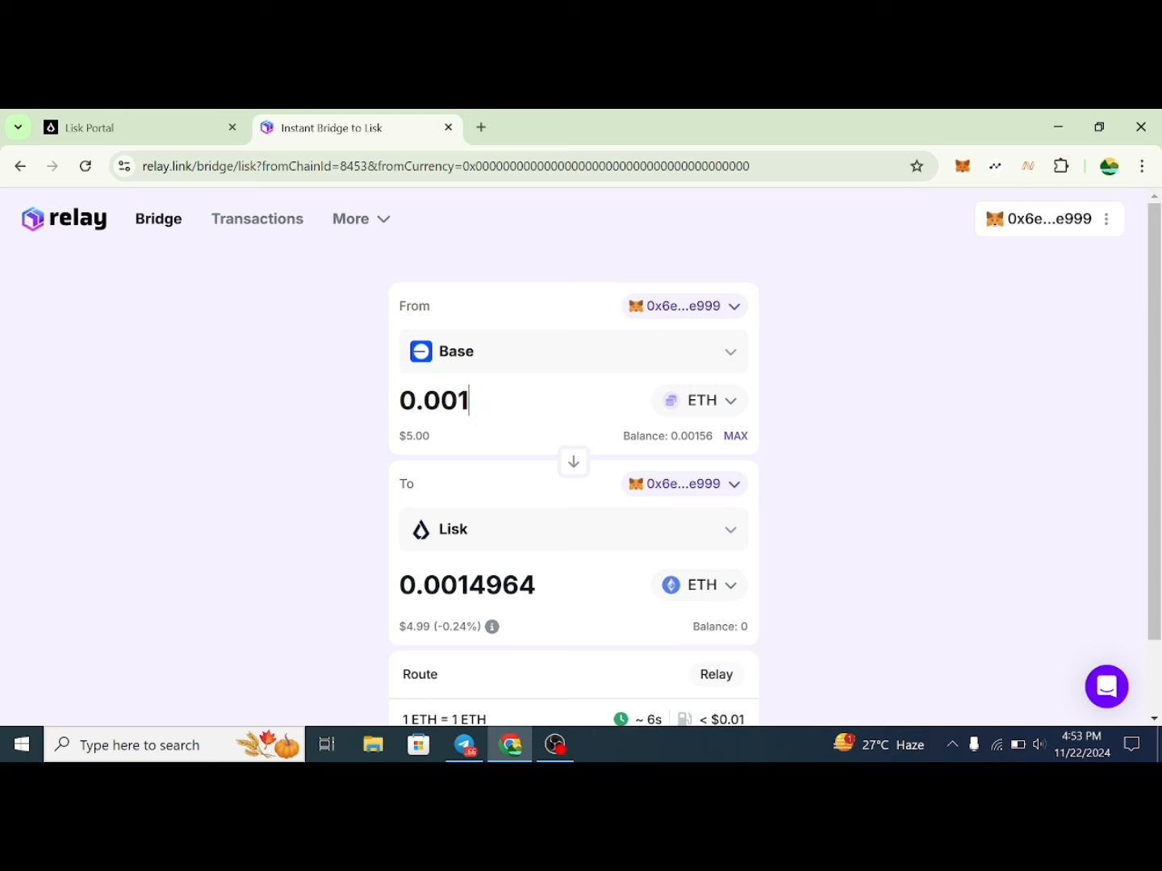
type("3")
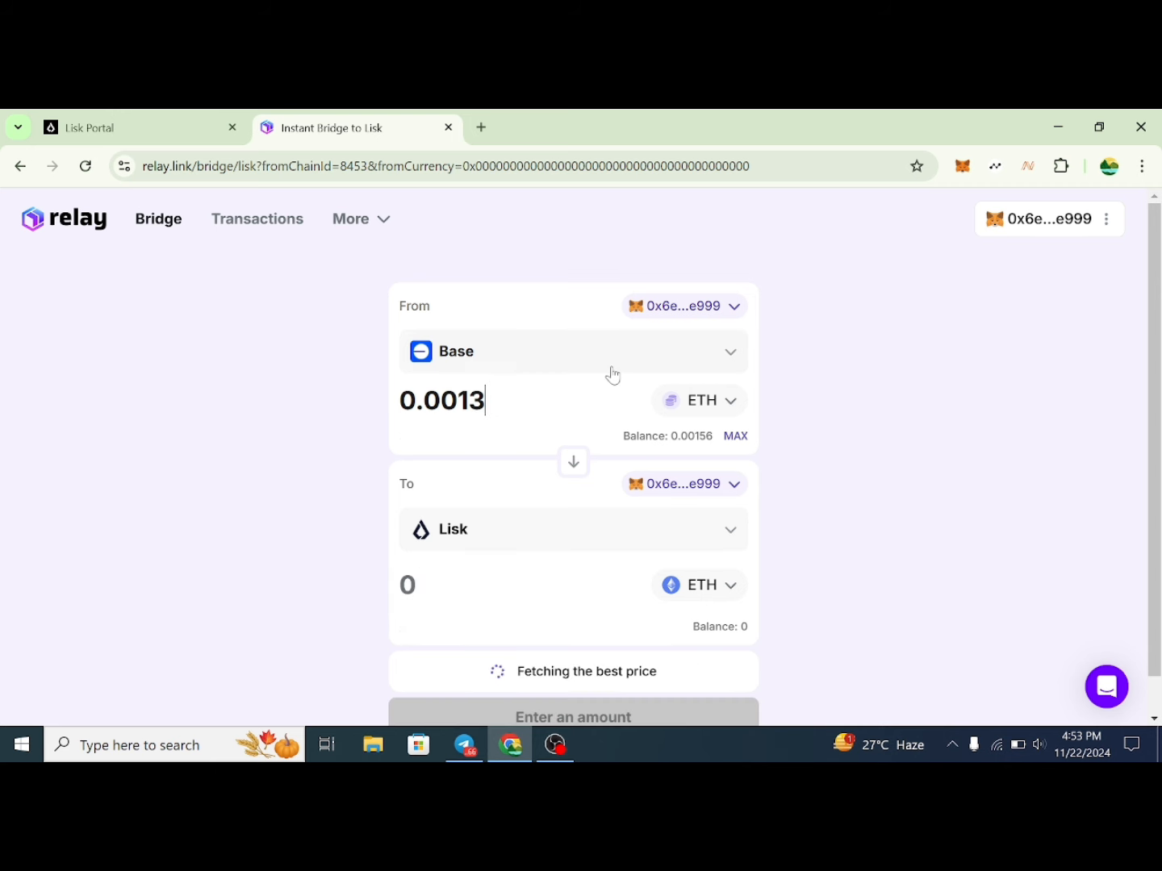
Submit the Base to Lisk trade, confirm its quote, approve the transaction in MetaMask and dismiss the trade details.
scroll(484, 525, "down", 1)
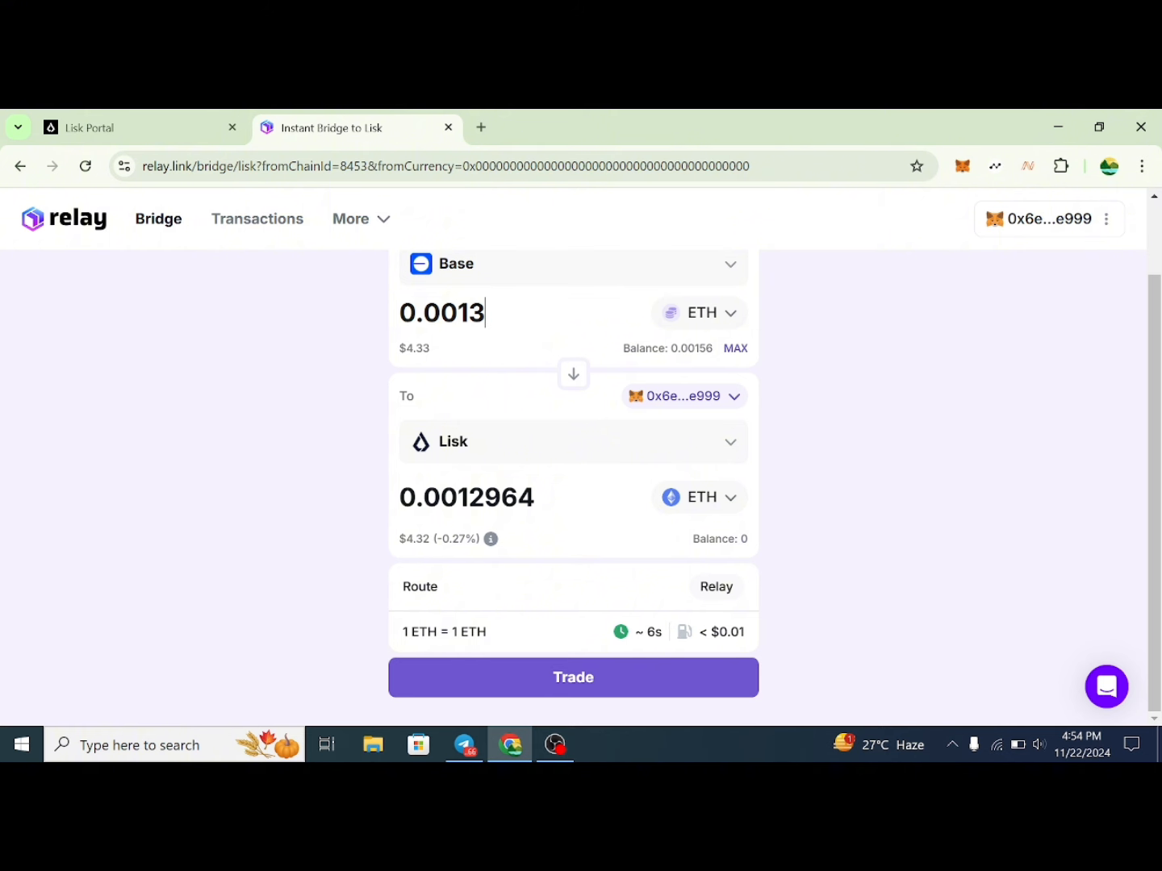
left_click(586, 679)
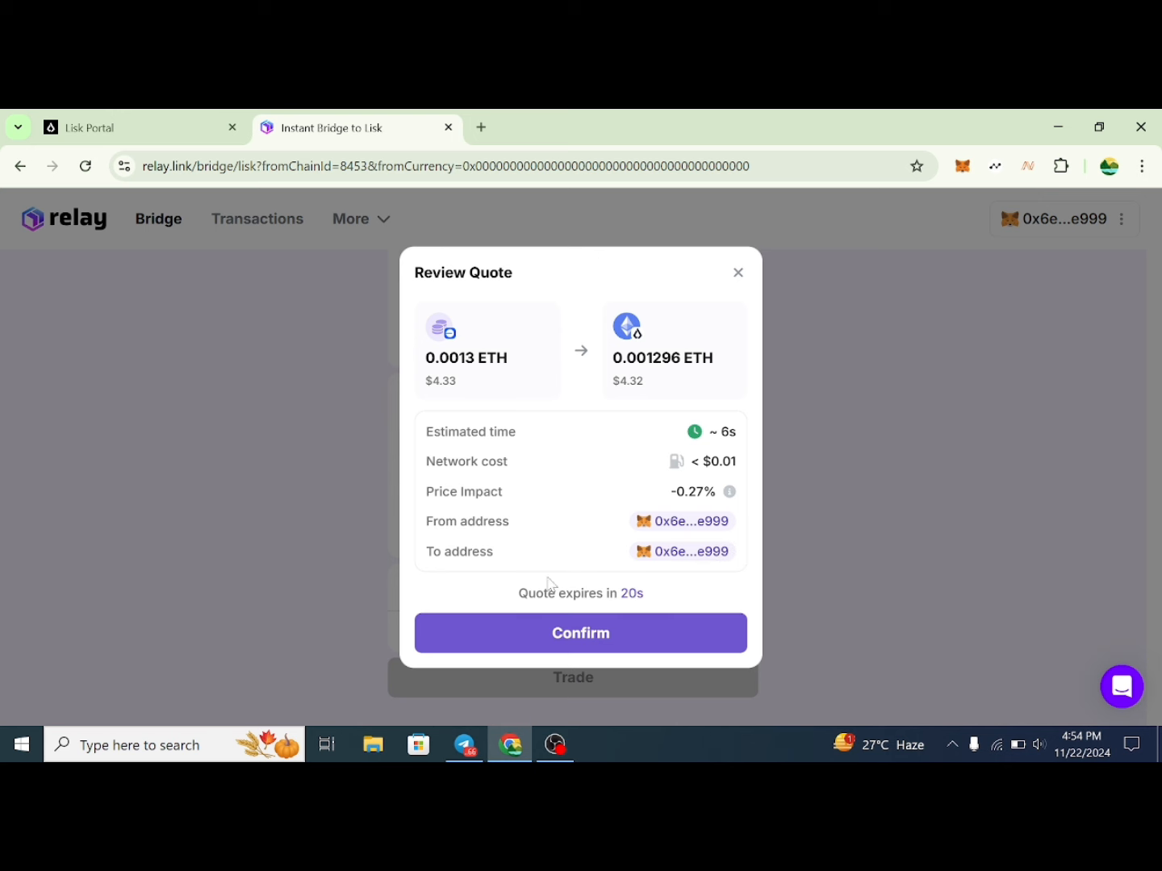
left_click(603, 646)
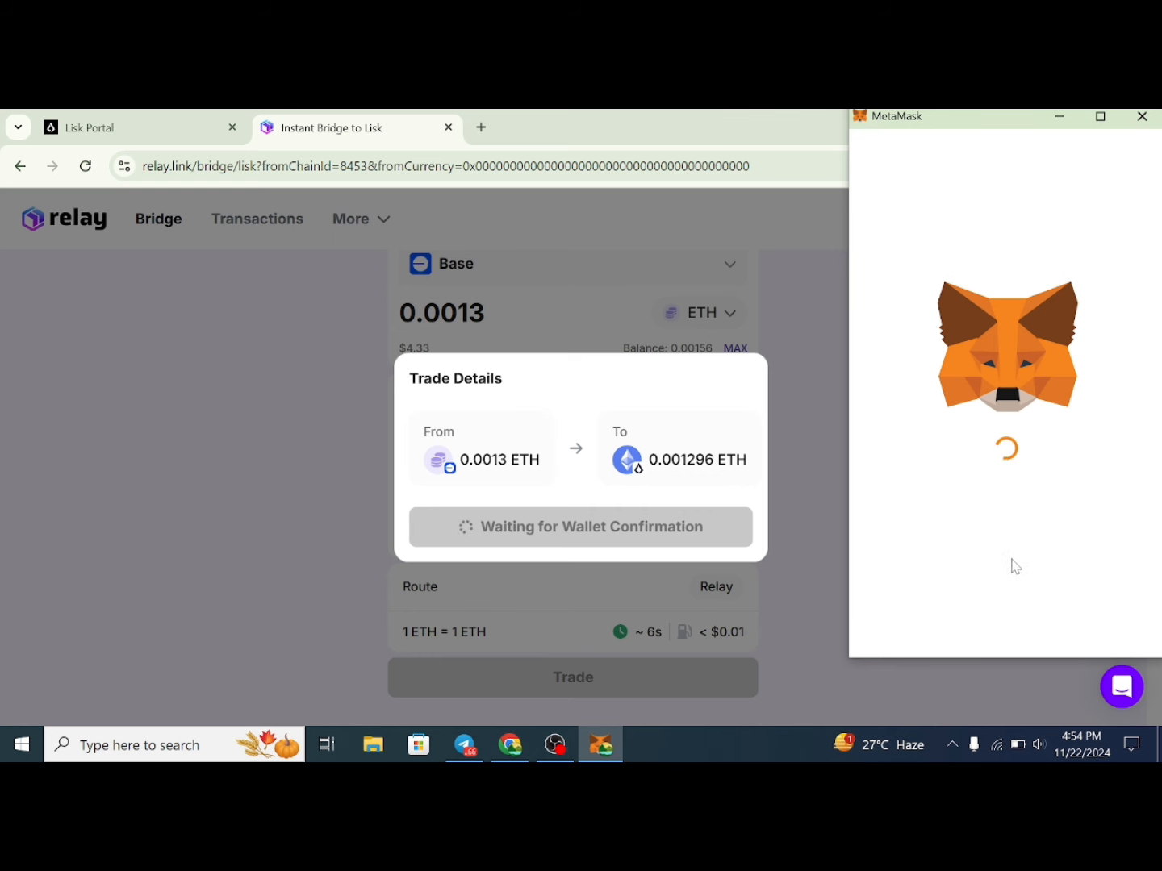
scroll(1099, 510, "up", 1)
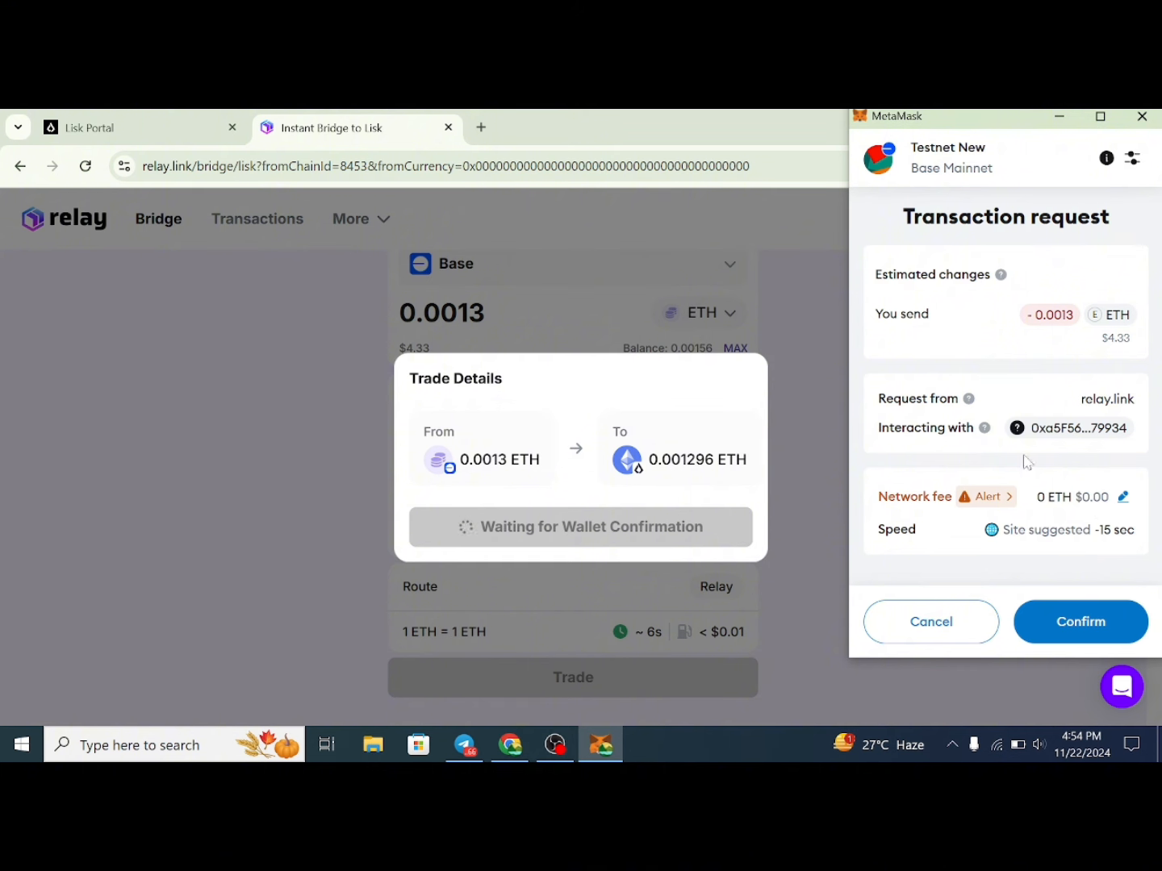
left_click(1075, 620)
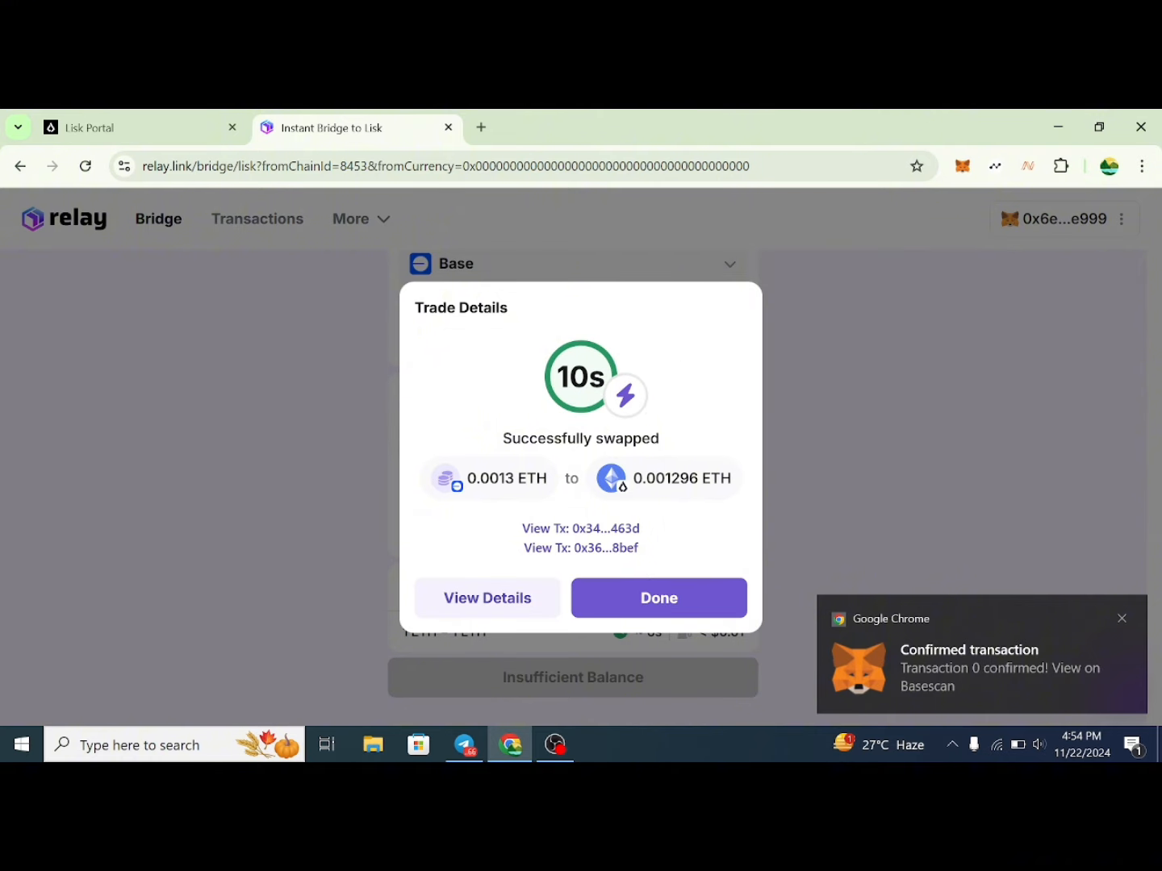
left_click(662, 609)
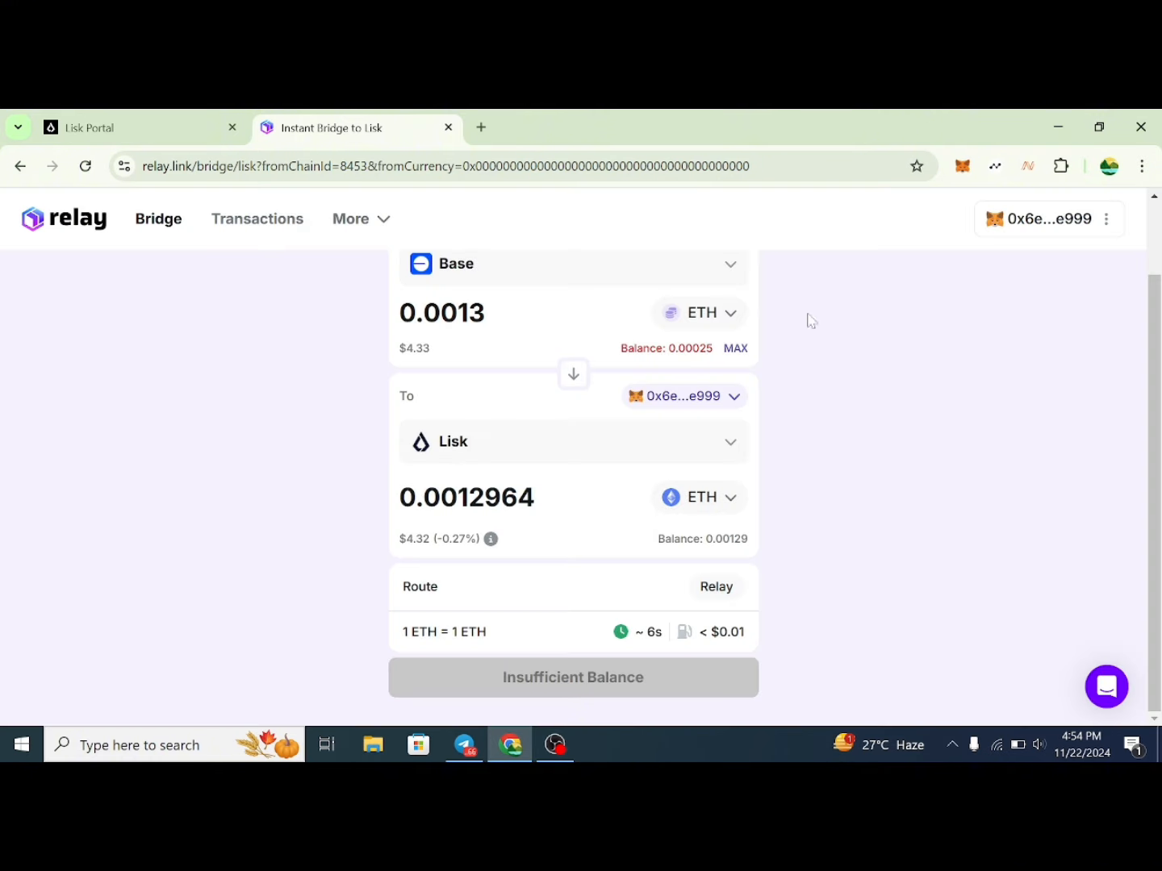
Return to the Lisk Portal's Airdrop page and claim the points for the "Hold any amount of ETH" task.
left_click(184, 116)
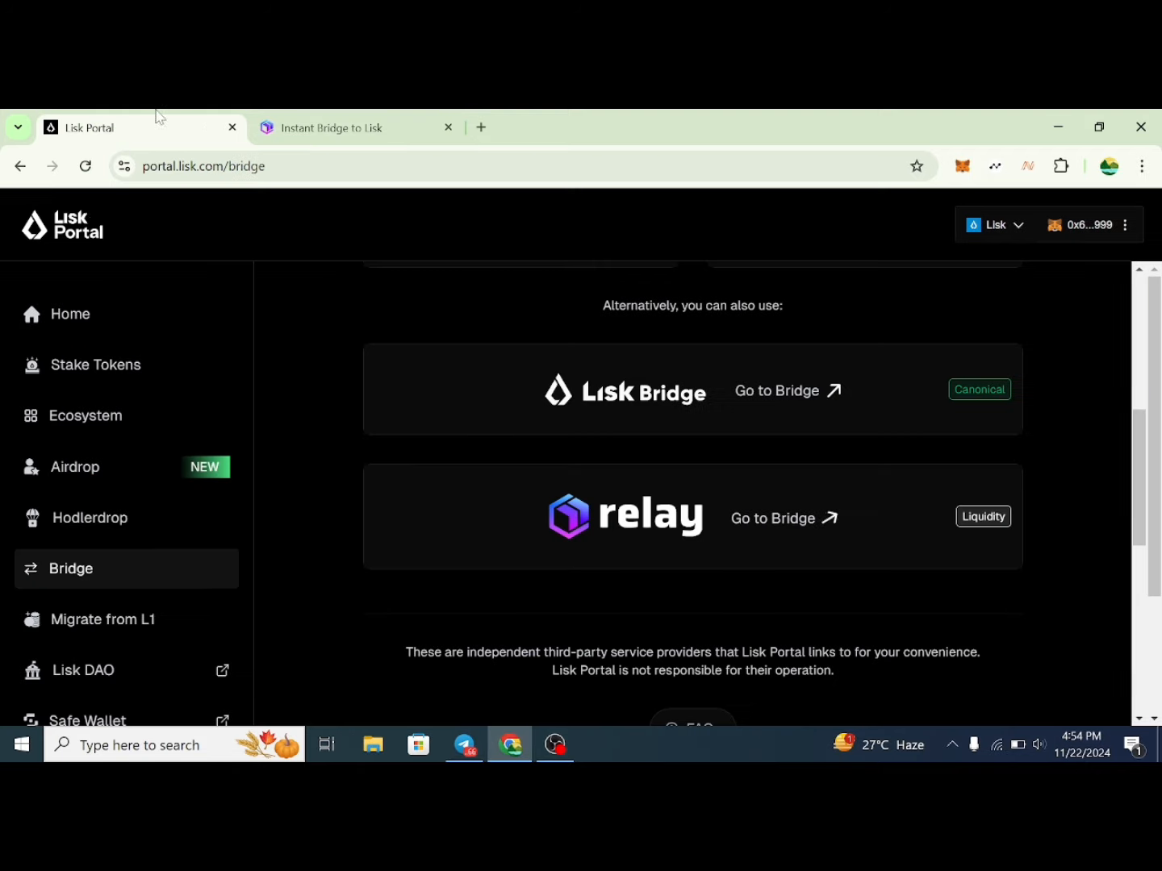
scroll(282, 540, "up", 4)
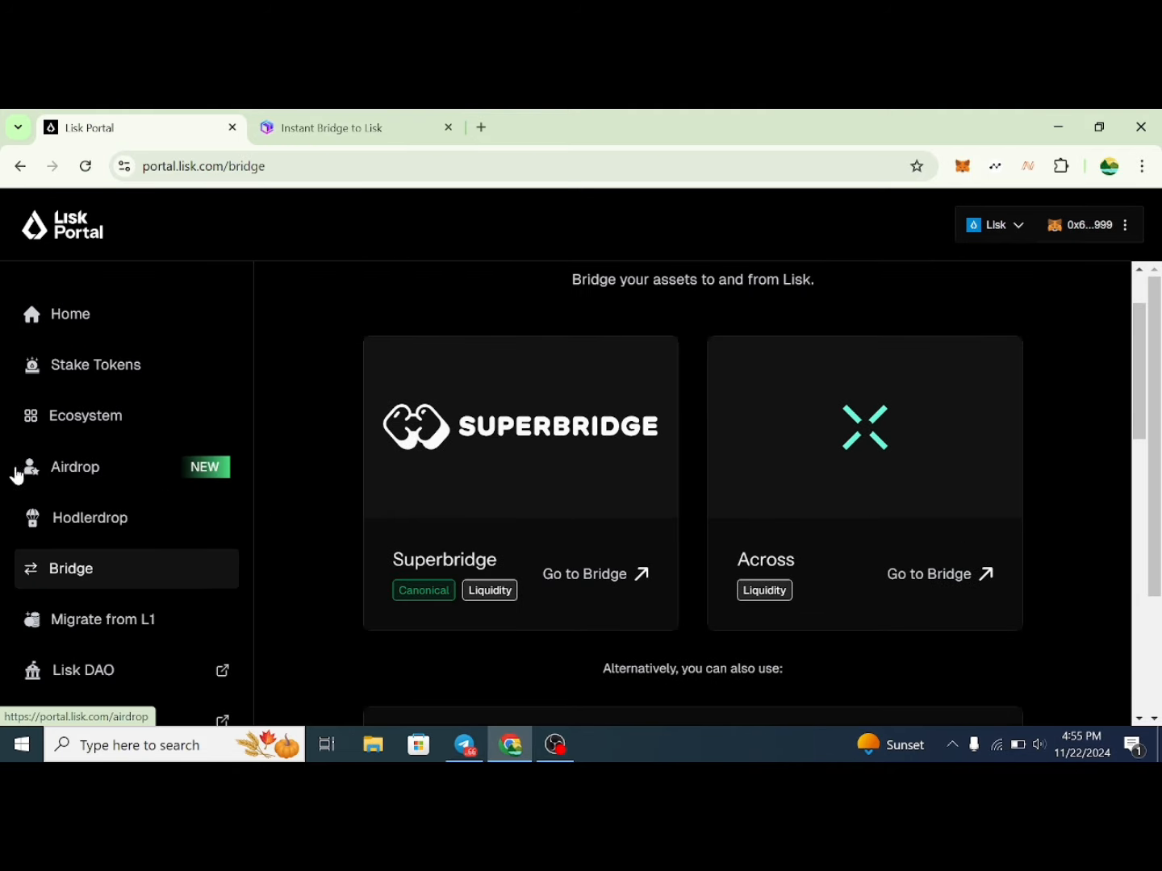
left_click(76, 468)
scroll(476, 402, "down", 5)
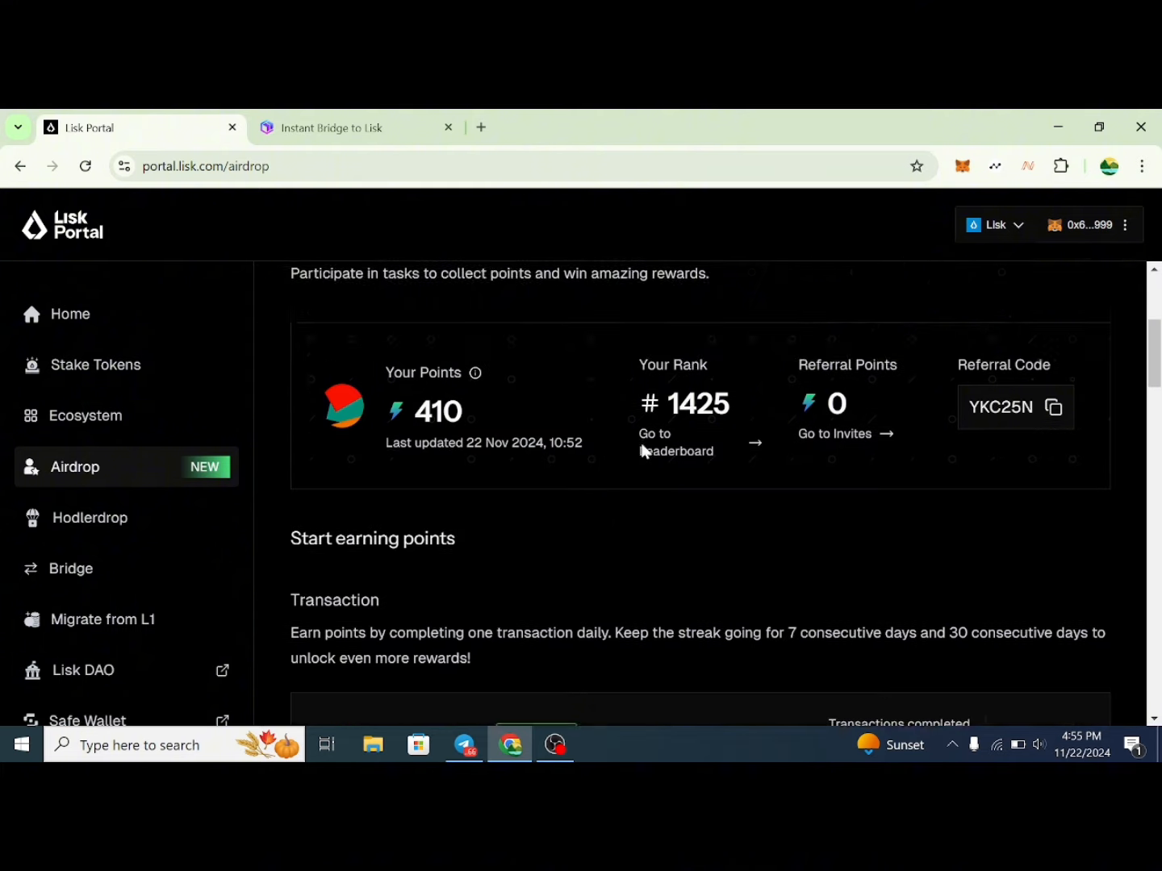
scroll(696, 438, "down", 10)
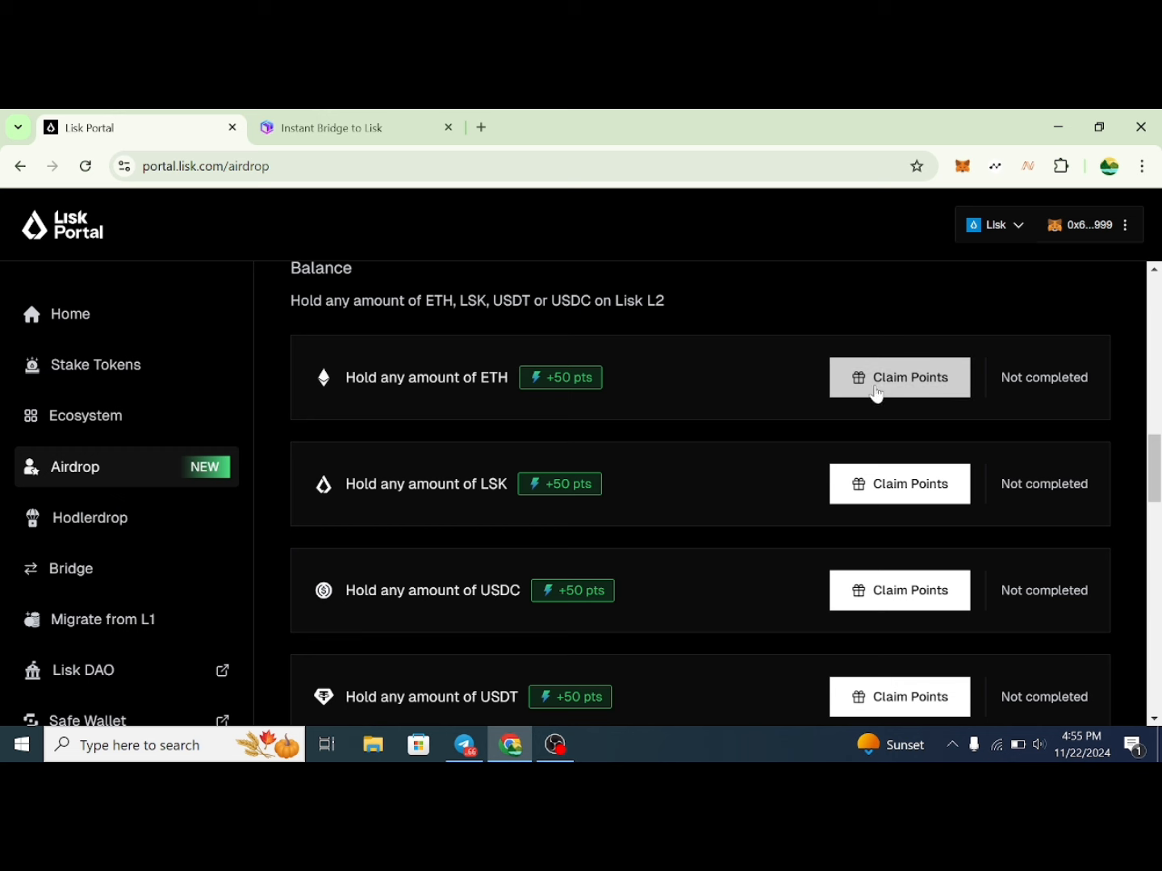
left_click(906, 380)
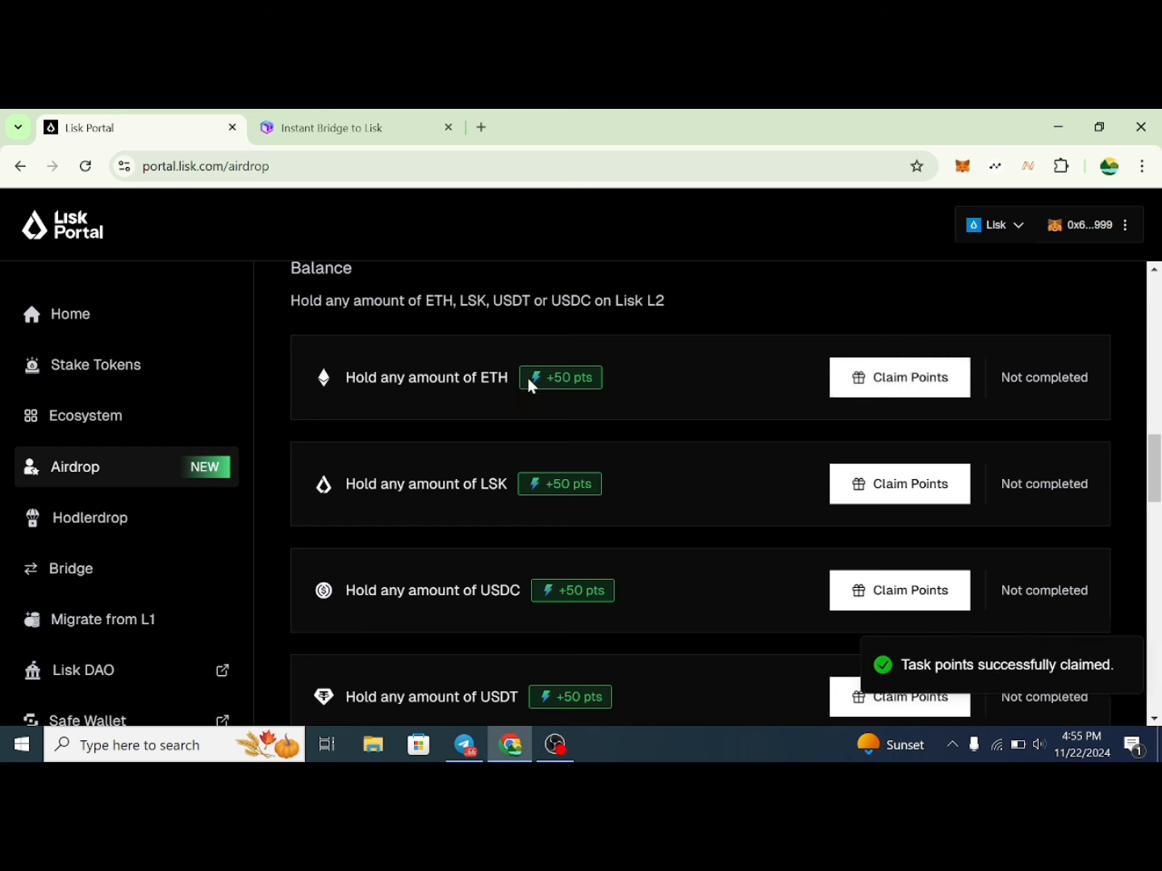
Review the points summary and the status of the transaction, balance, gas expenditure and external tasks on the Airdrop page.
scroll(425, 410, "up", 2)
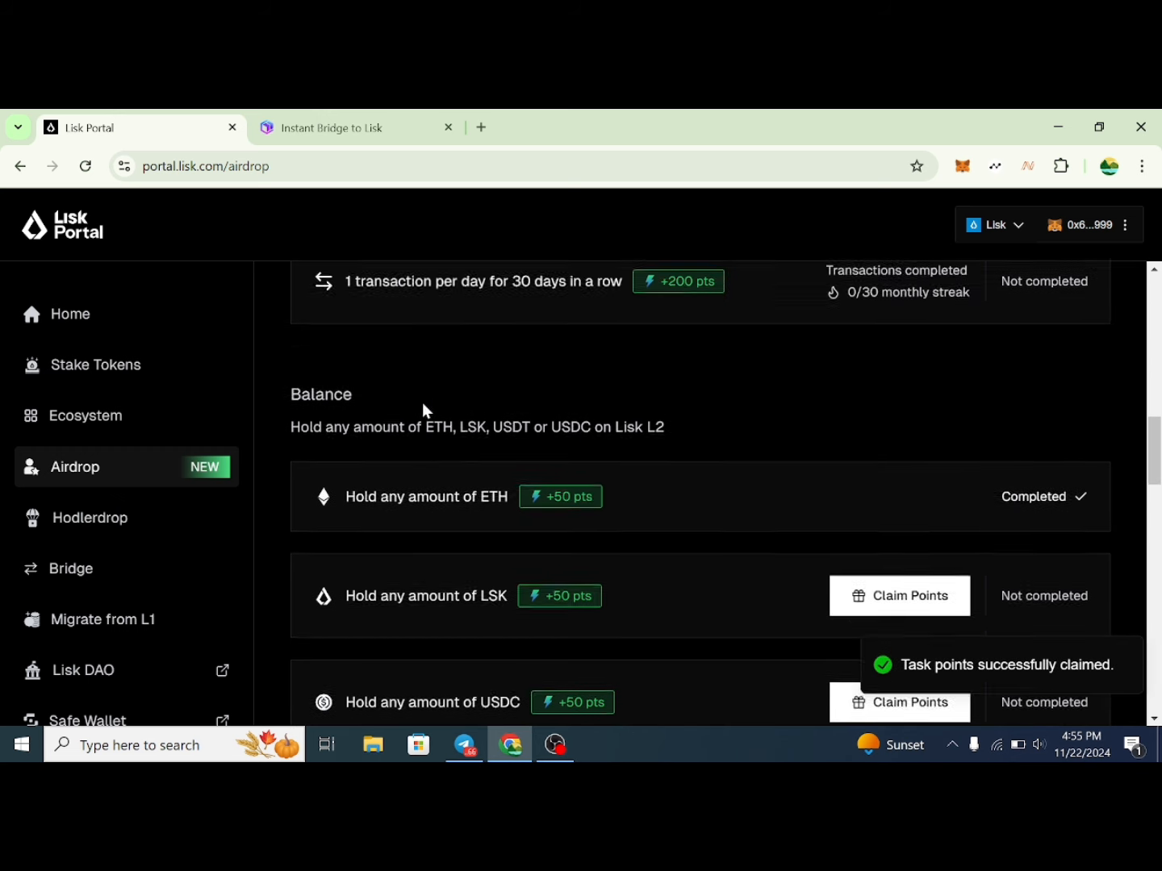
scroll(708, 547, "down", 2)
scroll(669, 532, "up", 10)
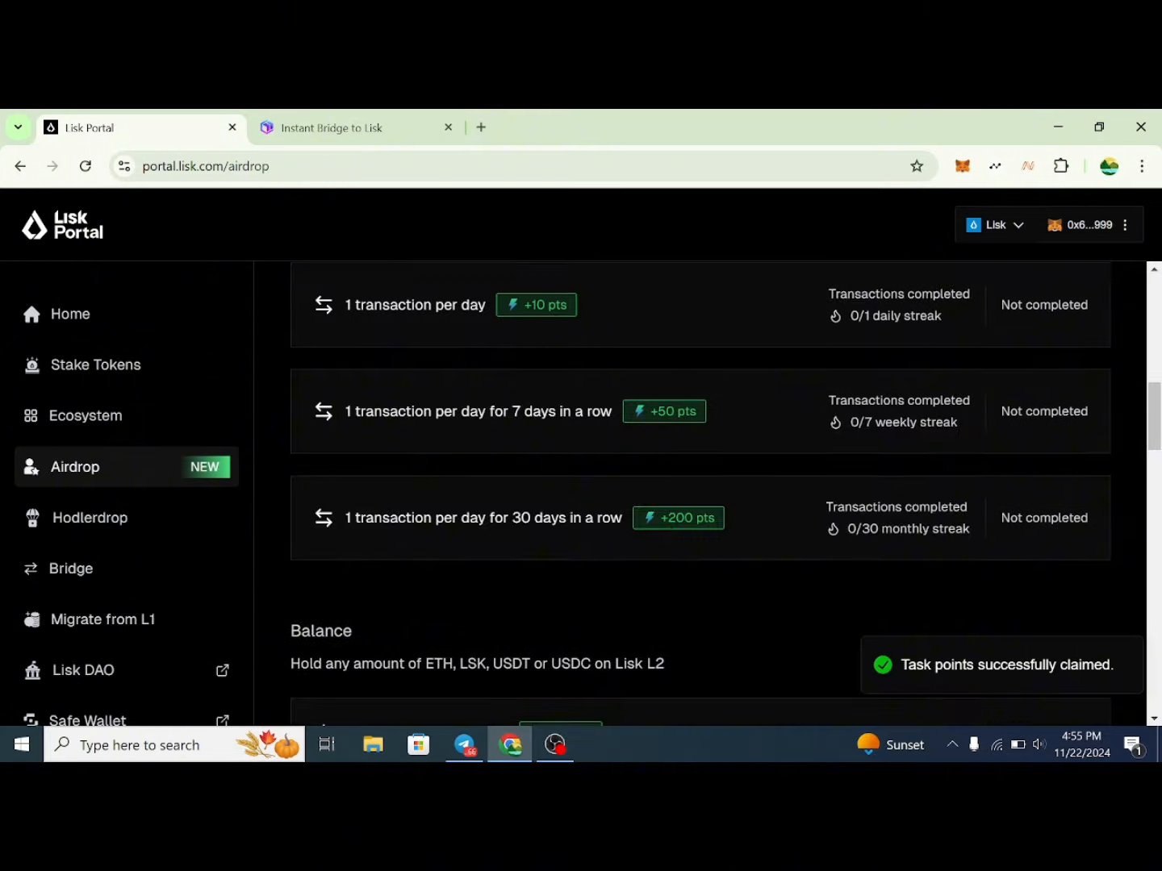
scroll(711, 529, "down", 3)
scroll(382, 542, "down", 1)
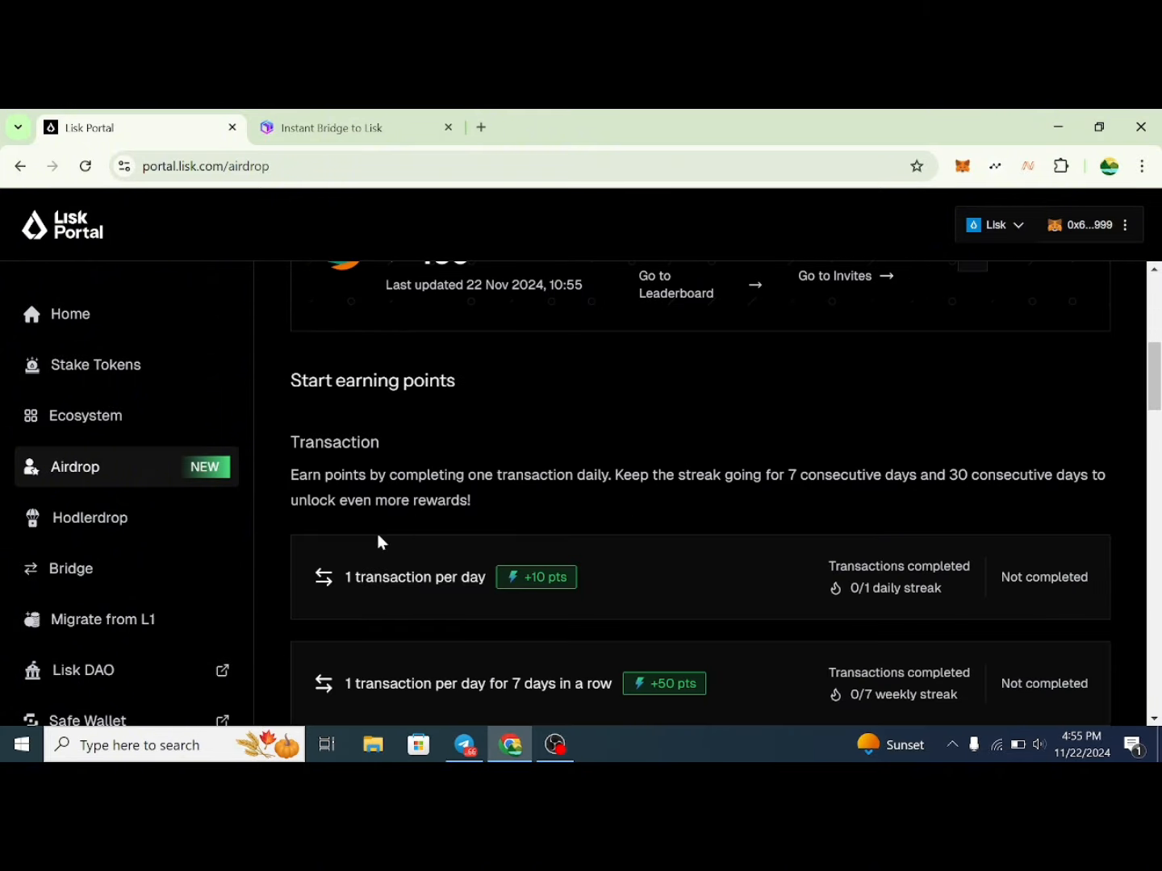
scroll(518, 542, "down", 2)
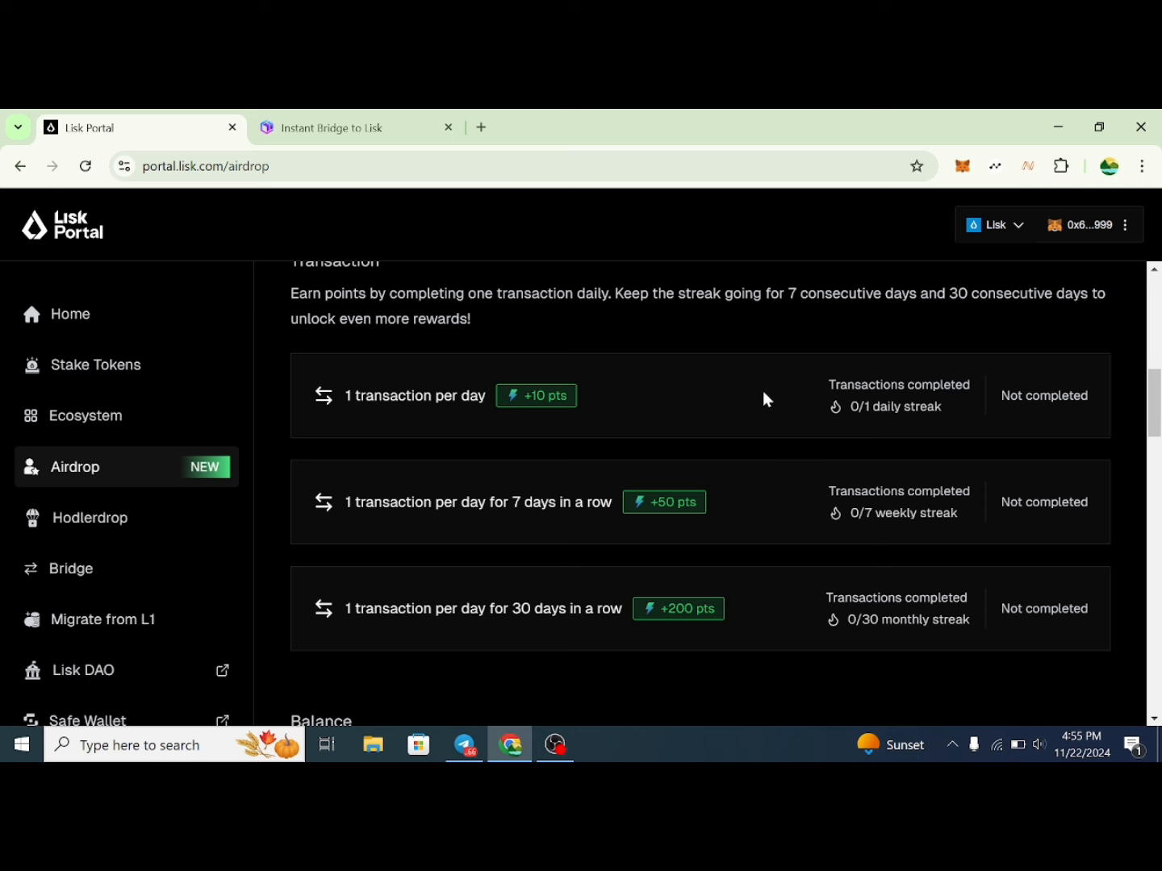
scroll(565, 468, "down", 12)
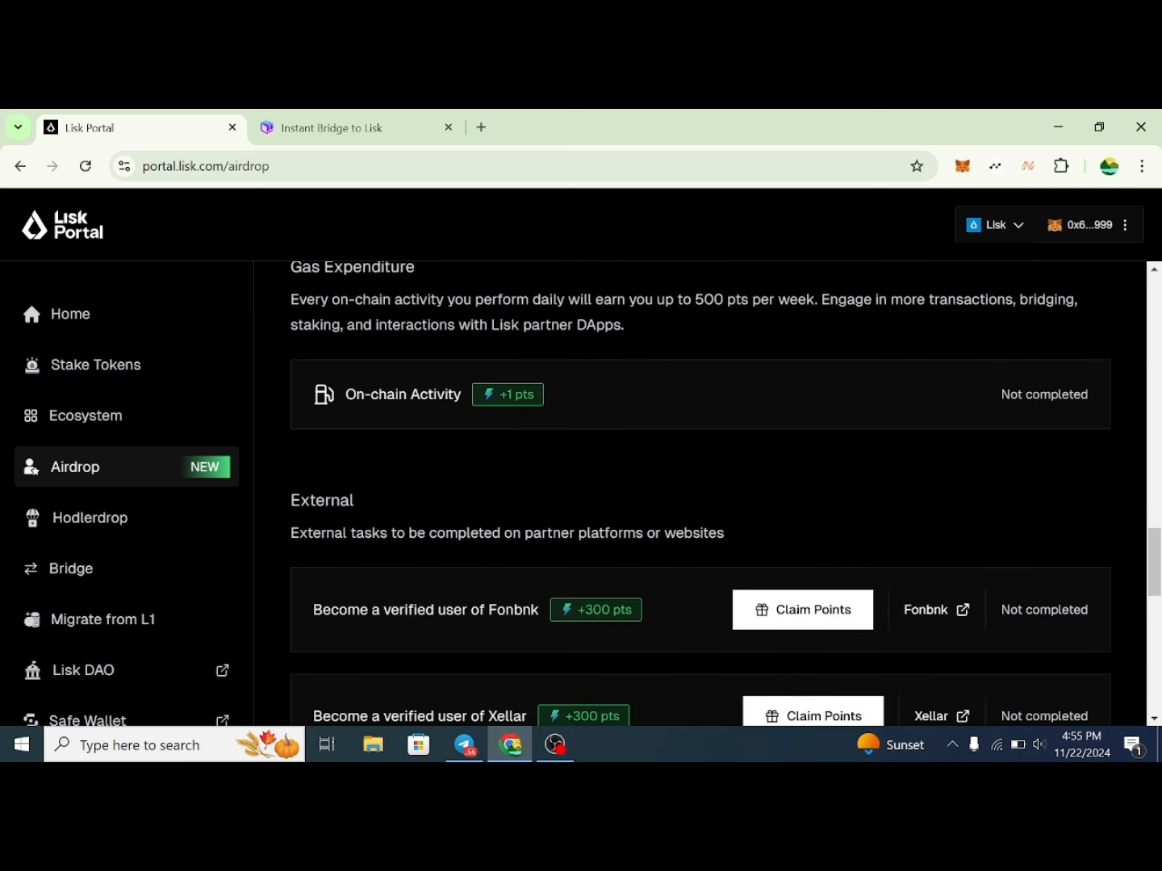
scroll(475, 513, "down", 2)
scroll(614, 516, "up", 10)
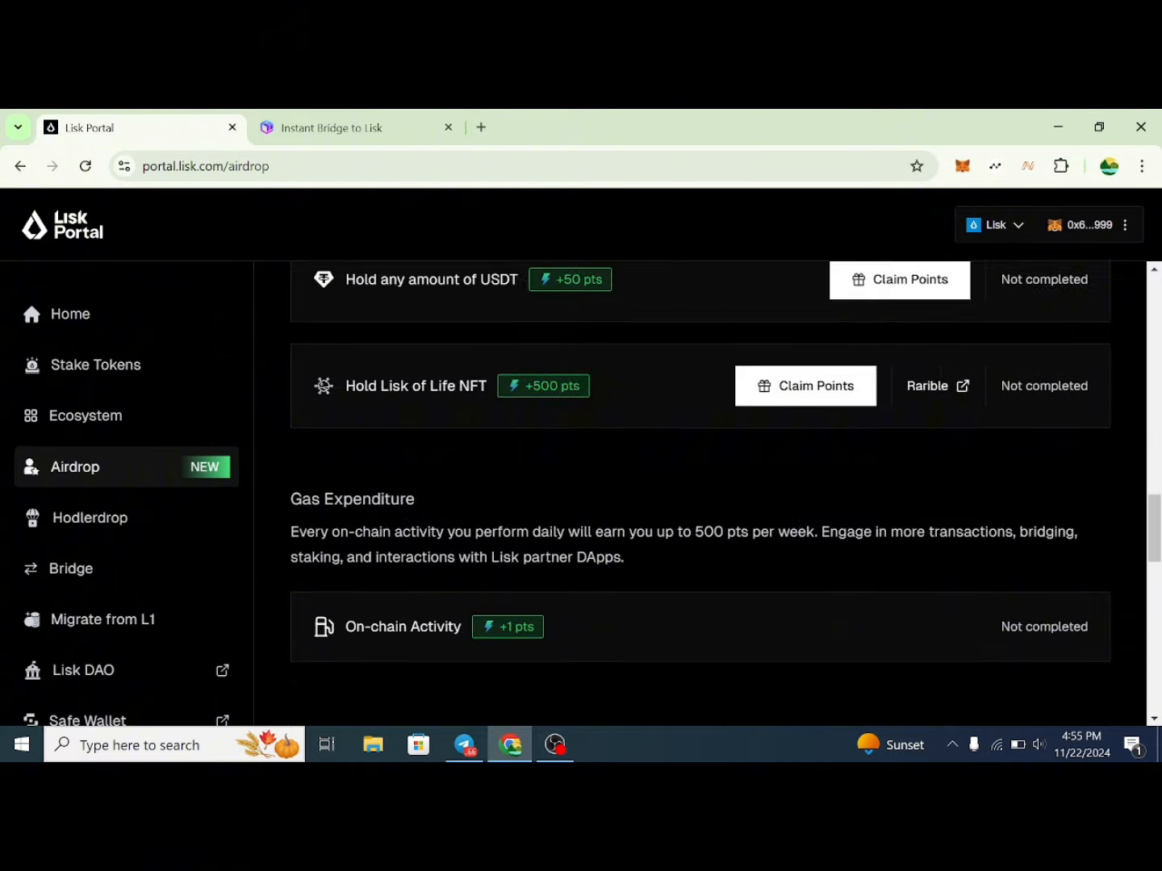
scroll(599, 512, "up", 3)
scroll(454, 473, "up", 1)
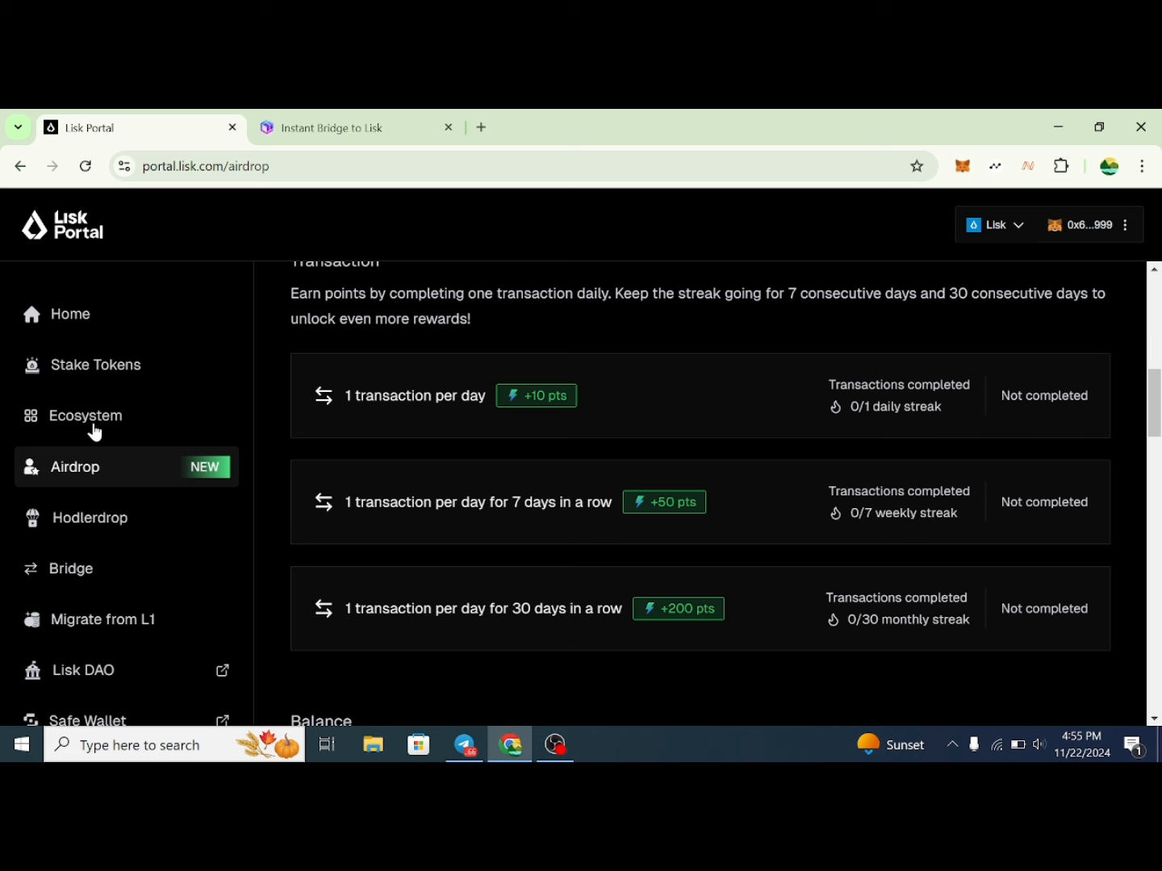
Open the Oku.Trade website from the portal's Ecosystem page and close the leftover Relay bridge page.
left_click(83, 418)
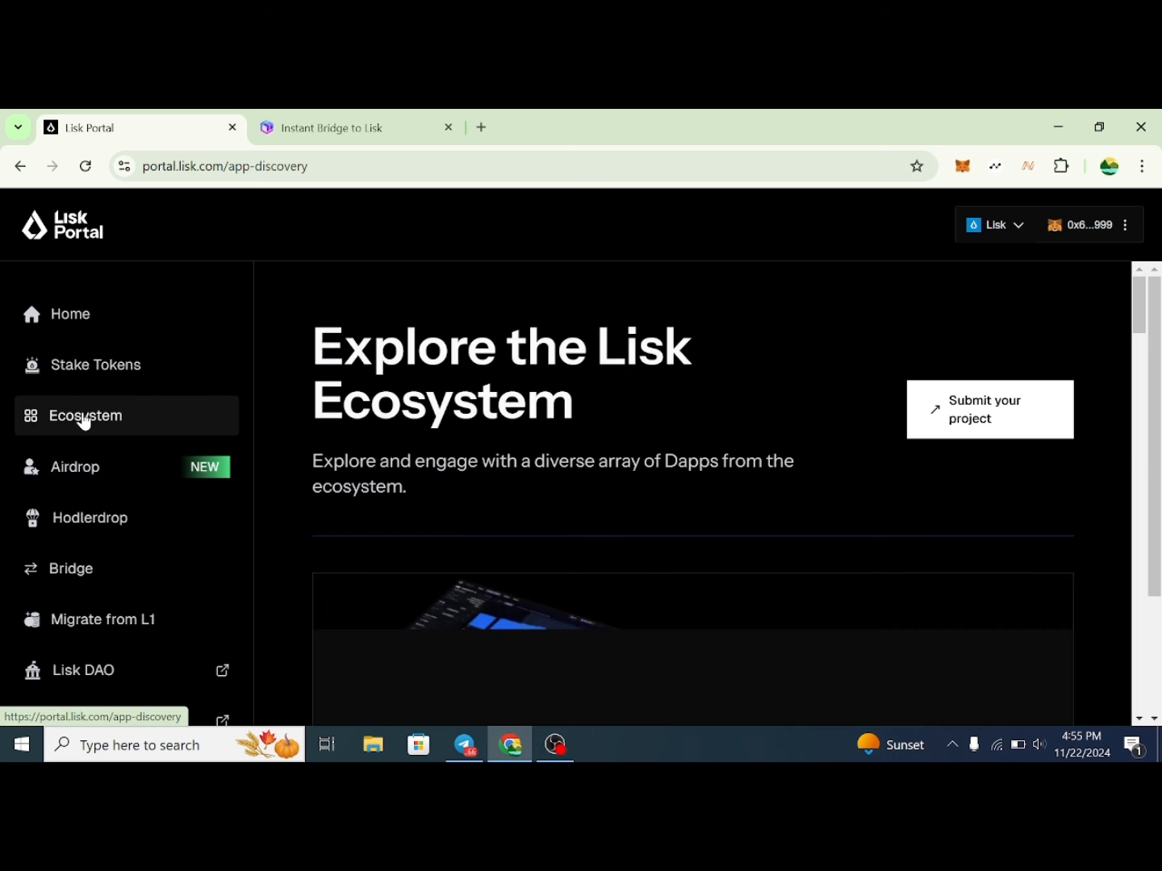
scroll(498, 437, "down", 3)
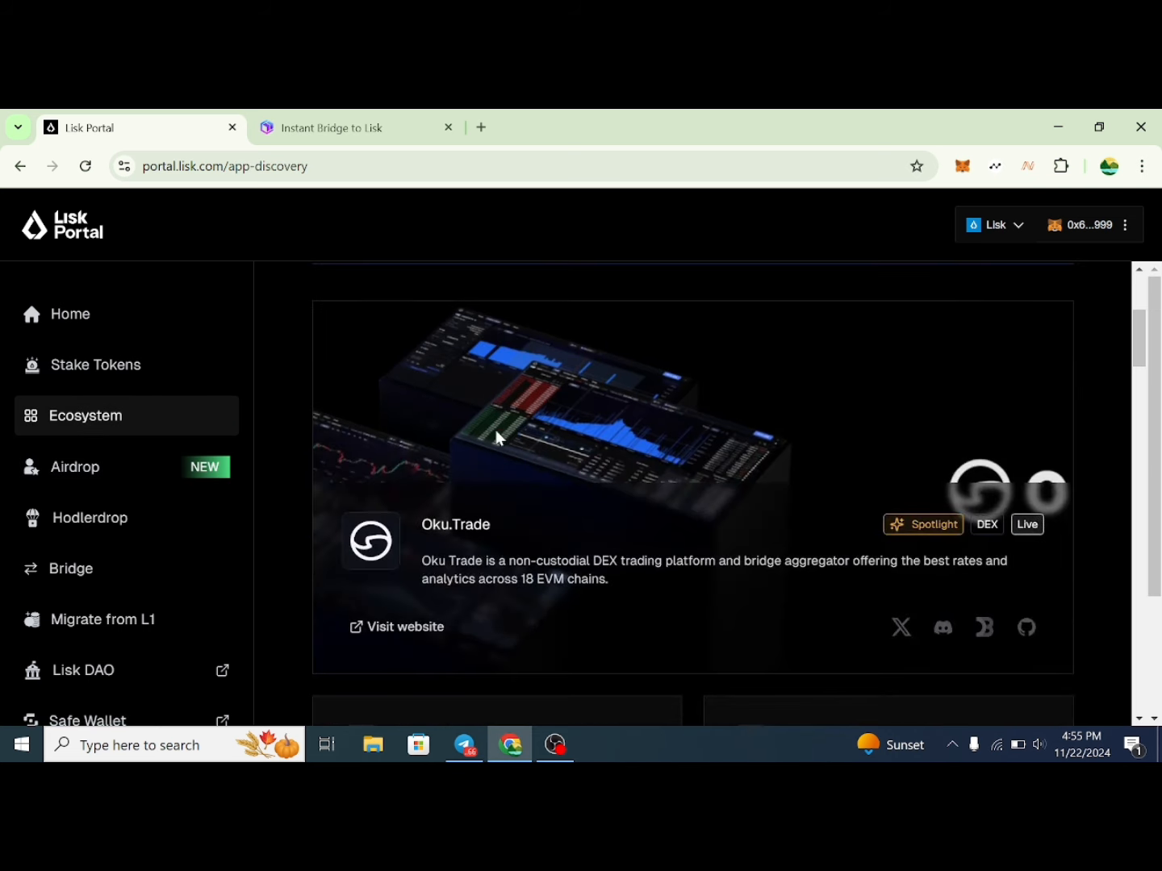
scroll(508, 439, "down", 1)
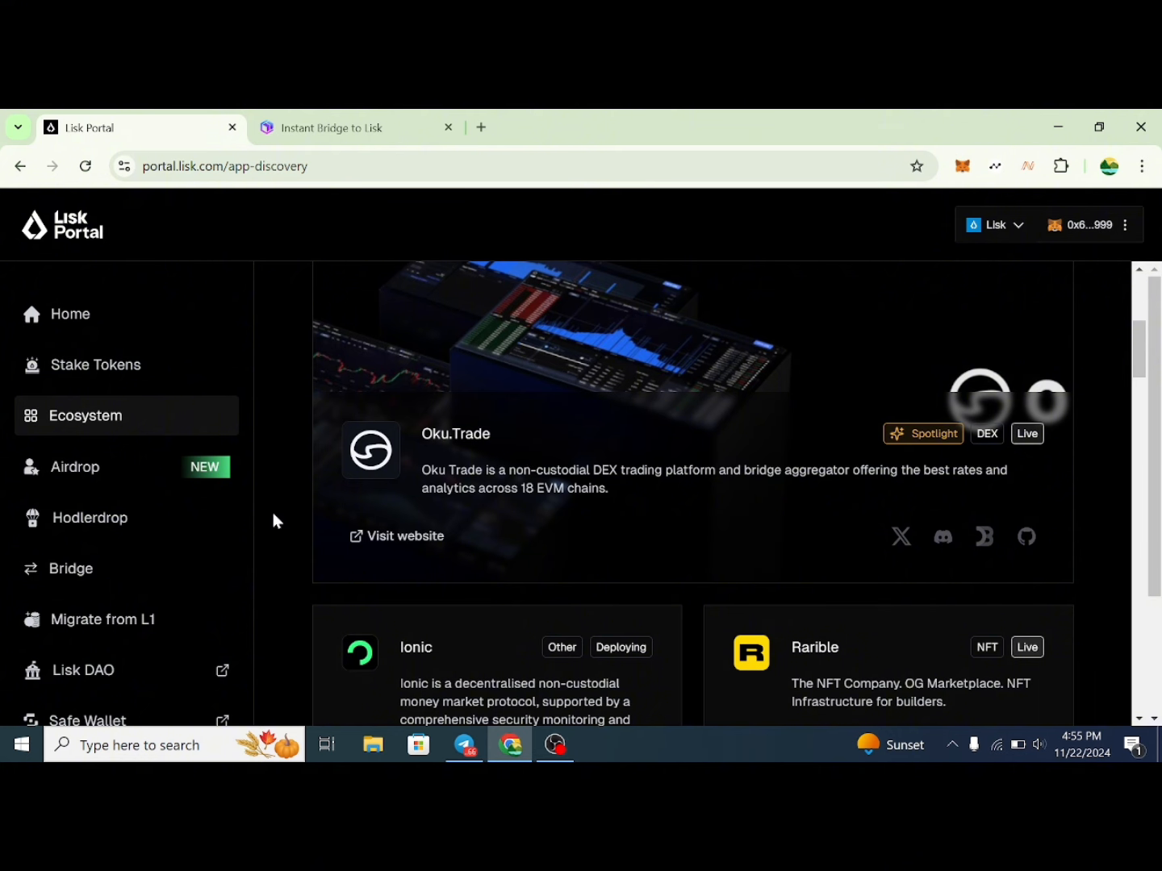
left_click(381, 541)
left_click(664, 126)
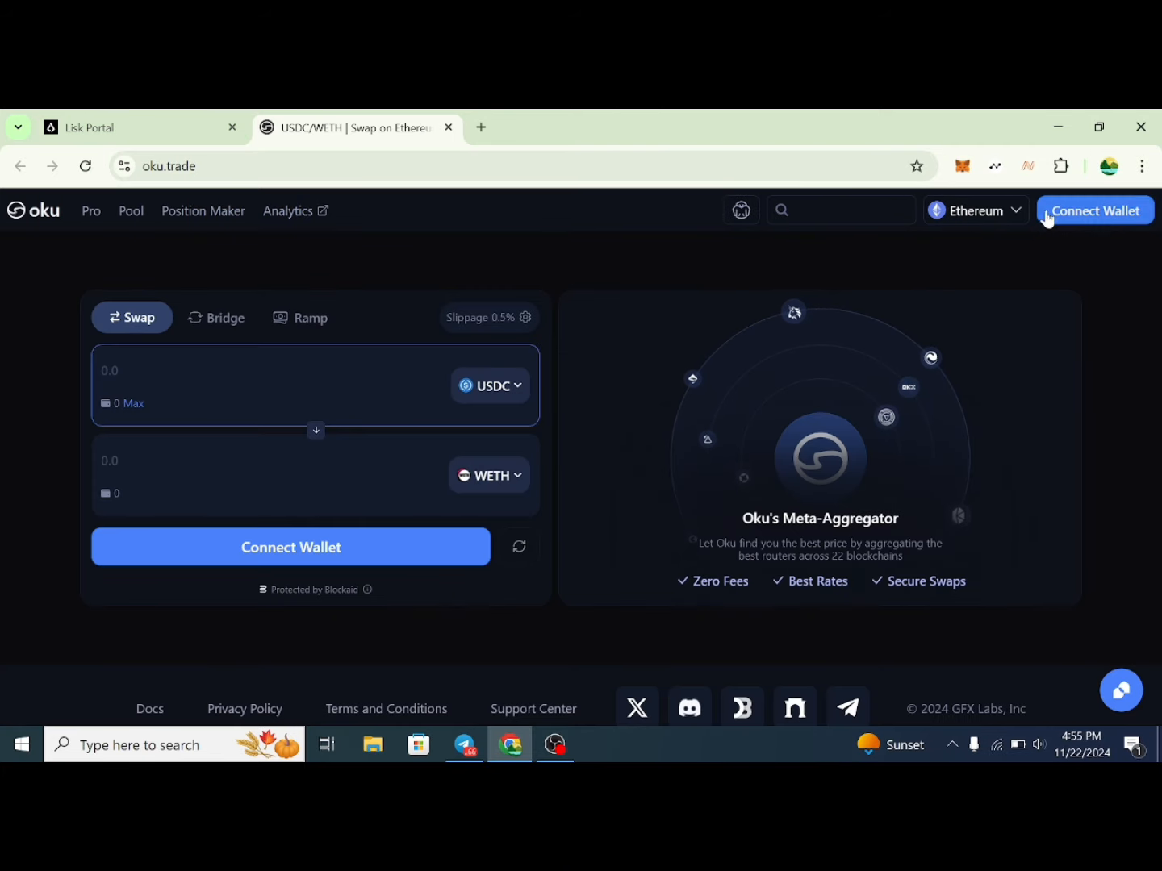
Connect the MetaMask wallet to Oku and approve the site's connection and Arbitrum network requests.
left_click(327, 556)
left_click(514, 362)
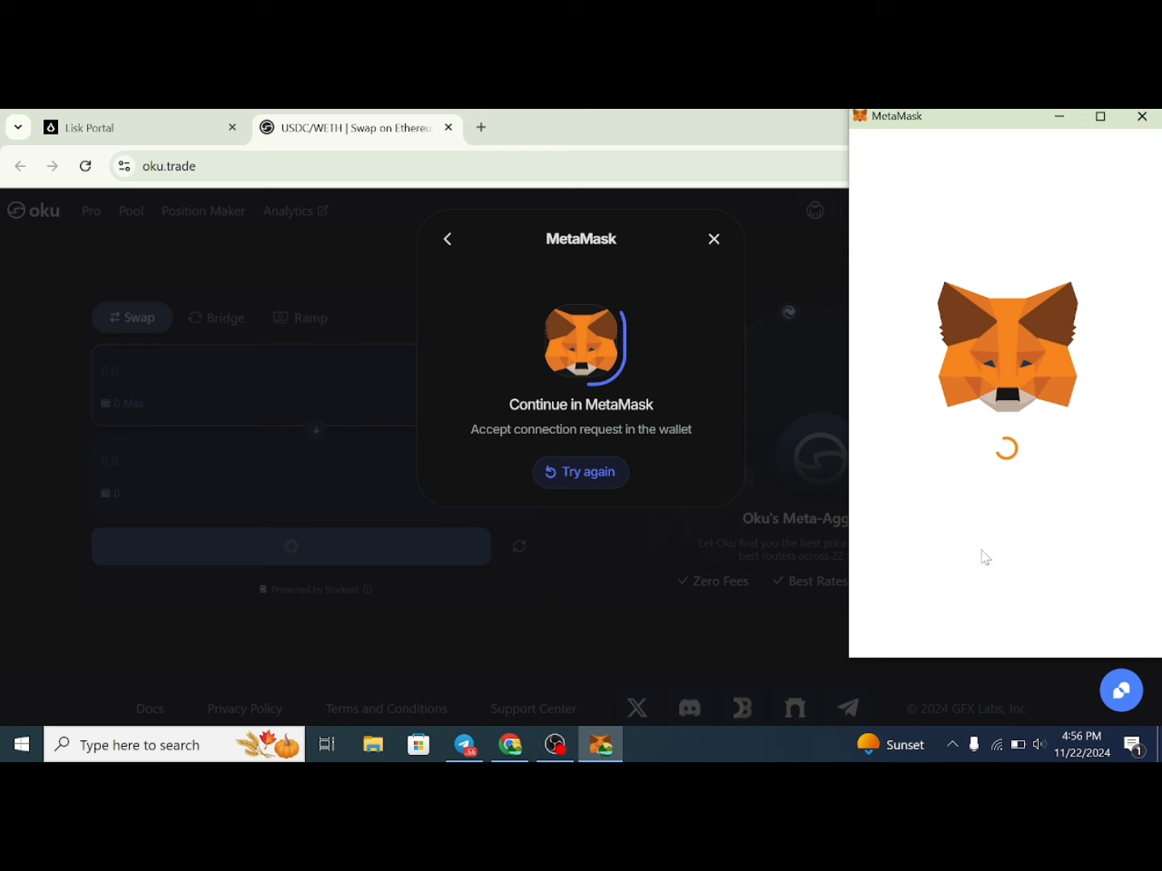
left_click(1082, 633)
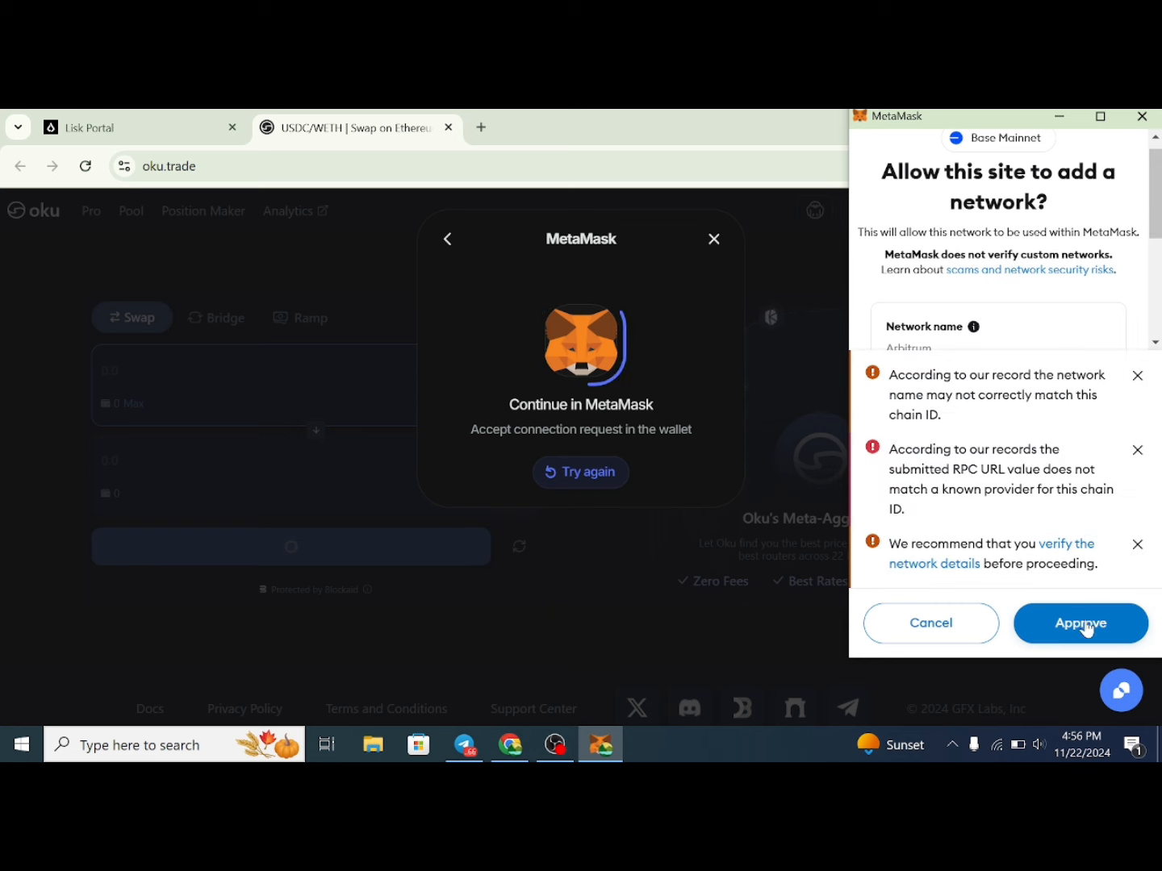
left_click(1073, 628)
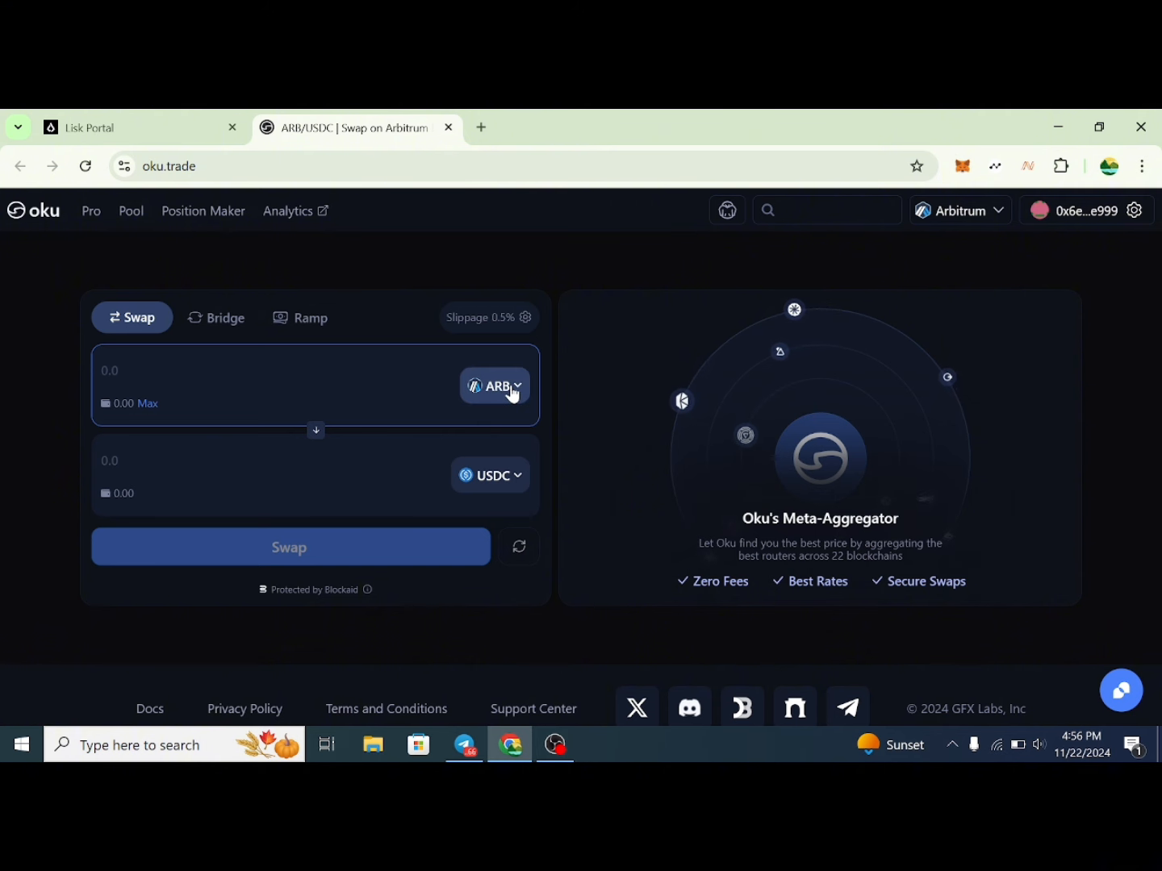
left_click(508, 390)
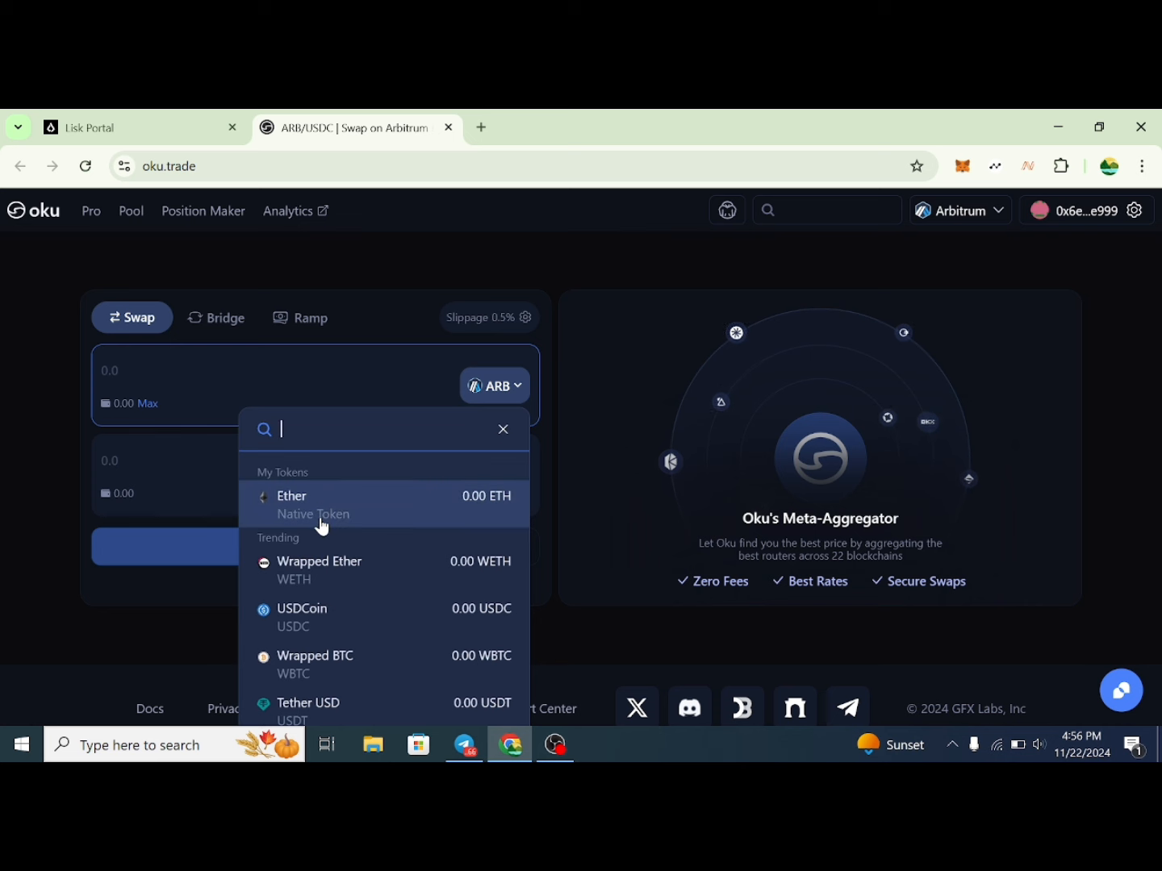
scroll(322, 528, "down", 2)
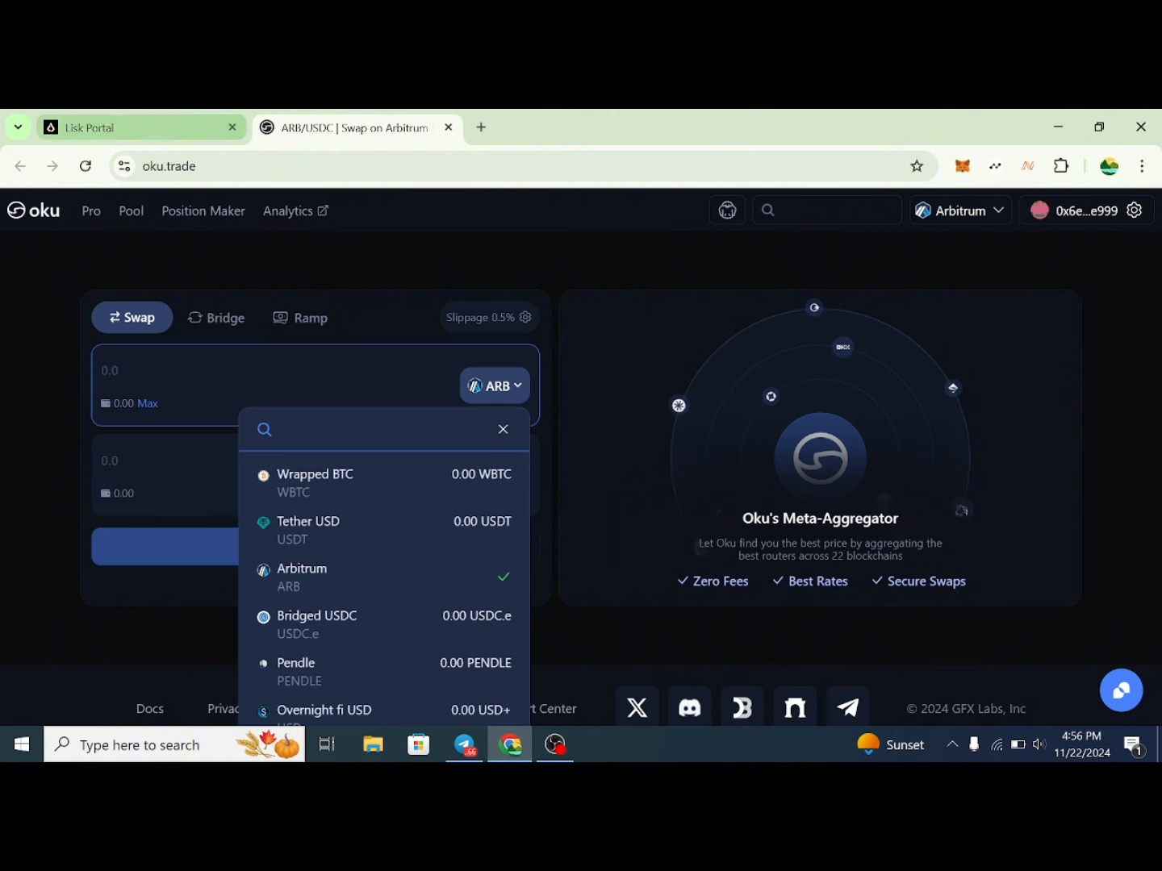
type("lis")
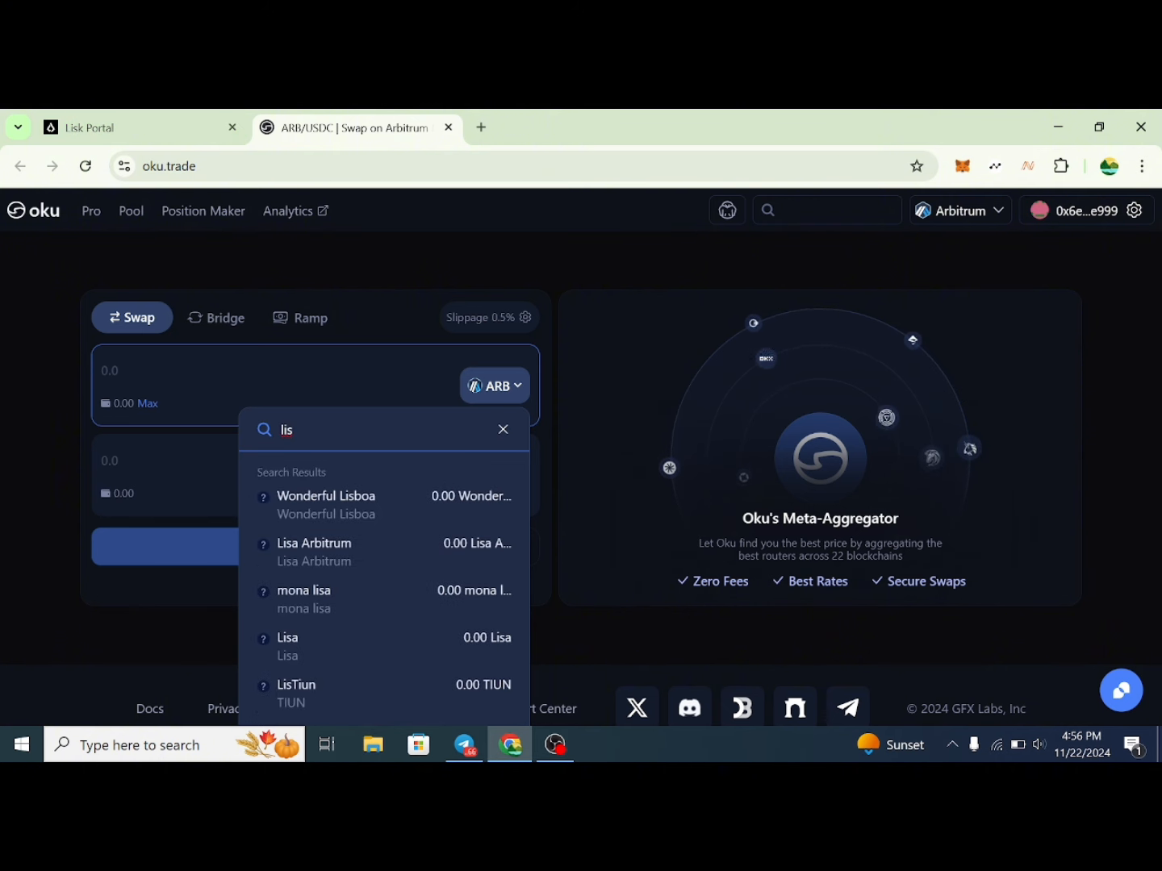
type("k")
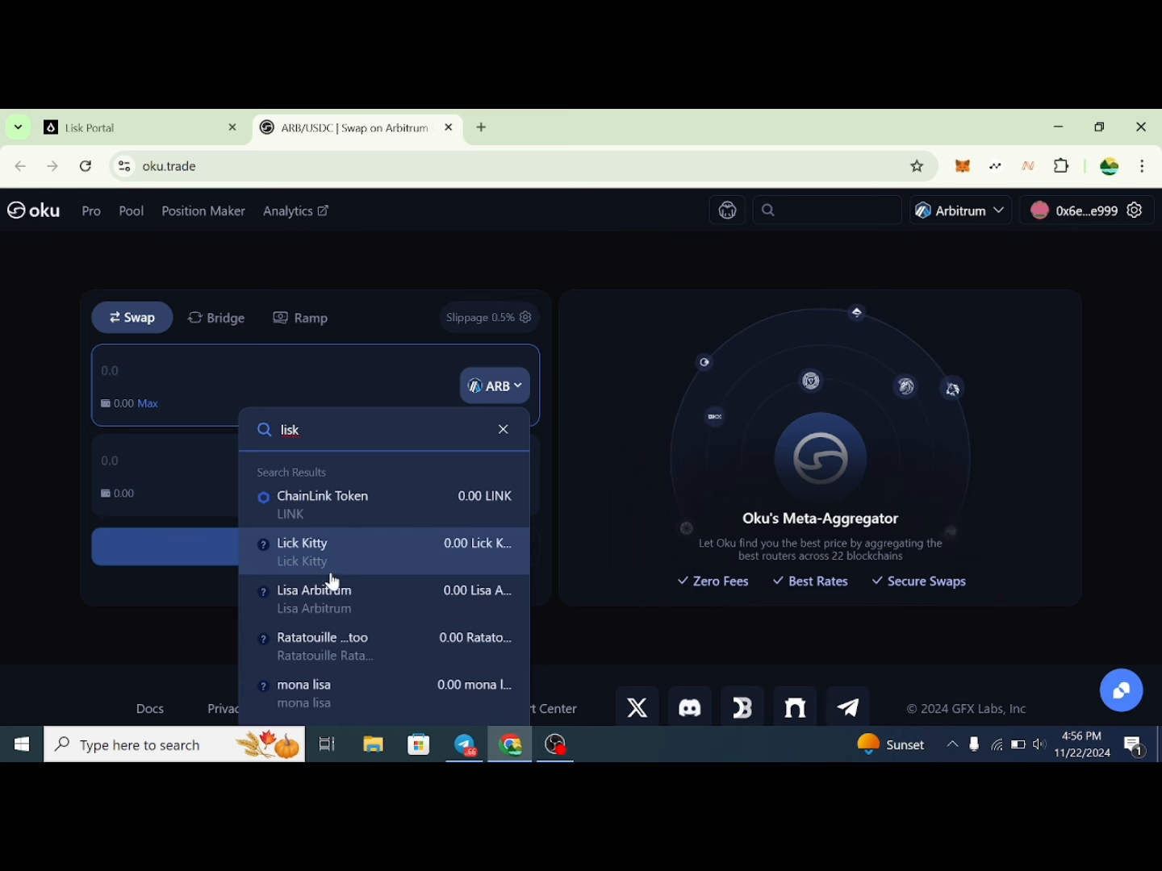
scroll(329, 586, "down", 2)
scroll(334, 580, "down", 2)
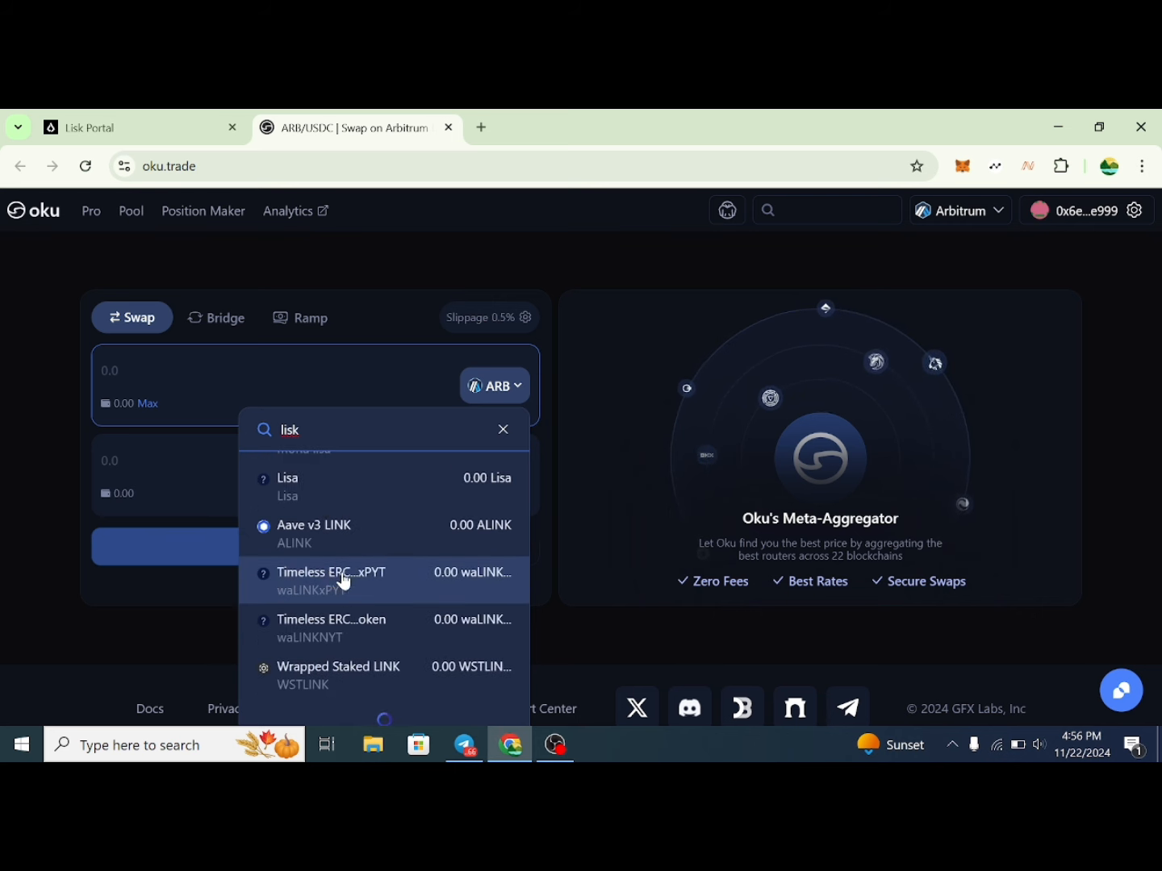
left_click(504, 431)
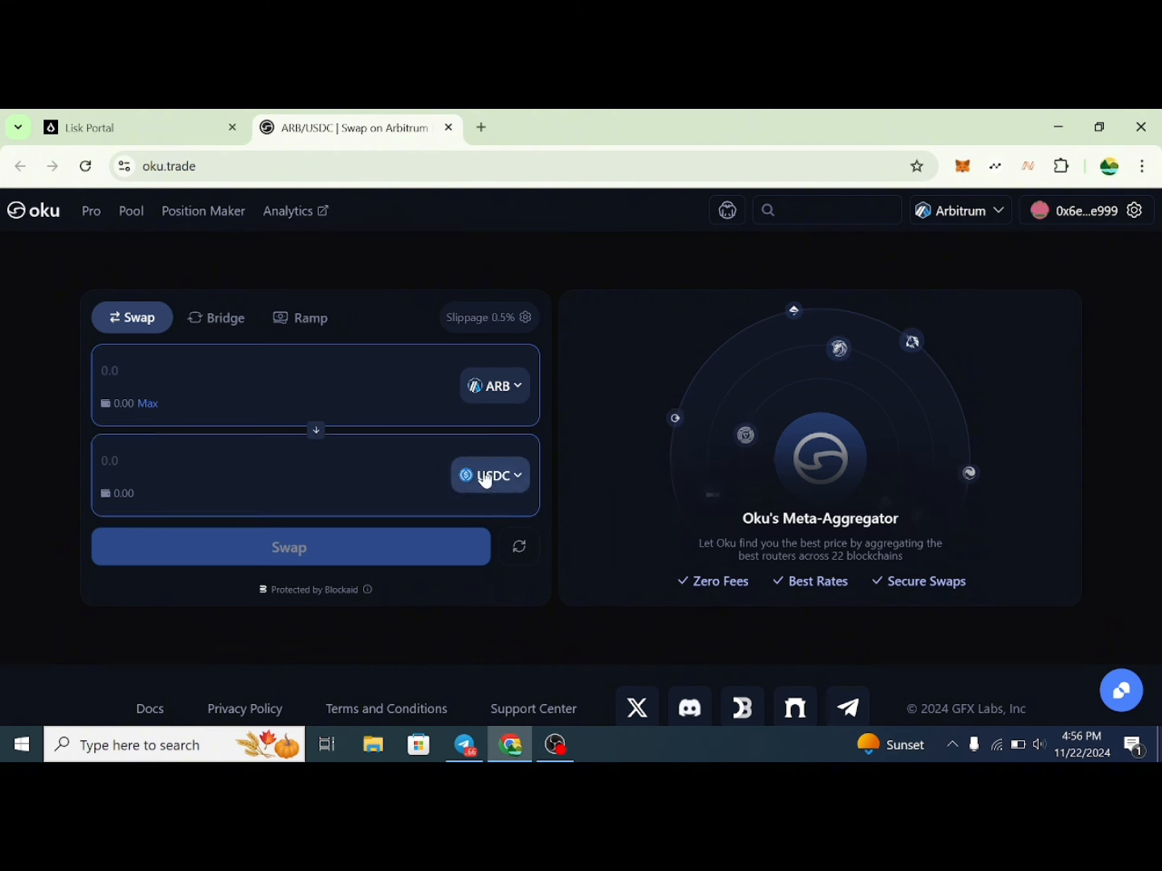
Choose Ether as the token to swap from and switch Oku's network to Lisk.
left_click(508, 390)
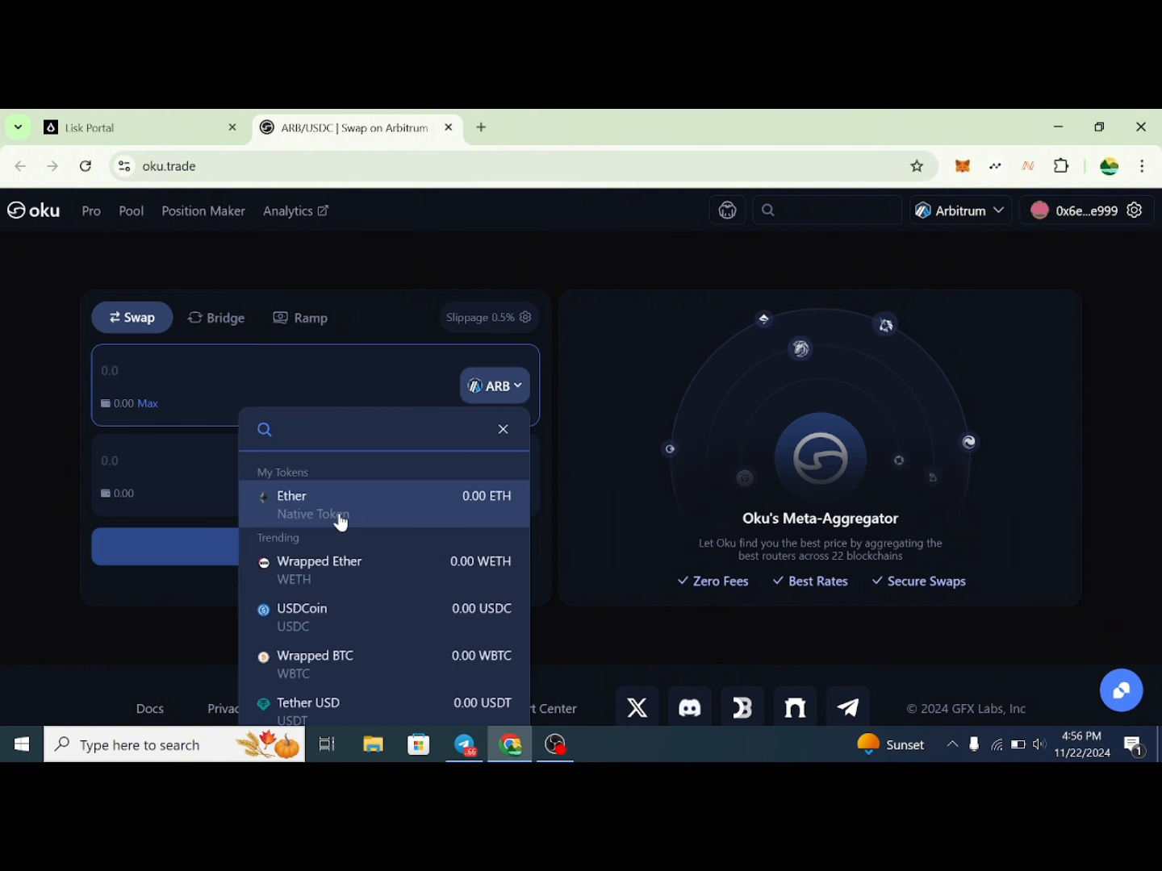
left_click(372, 506)
mouse_move(987, 208)
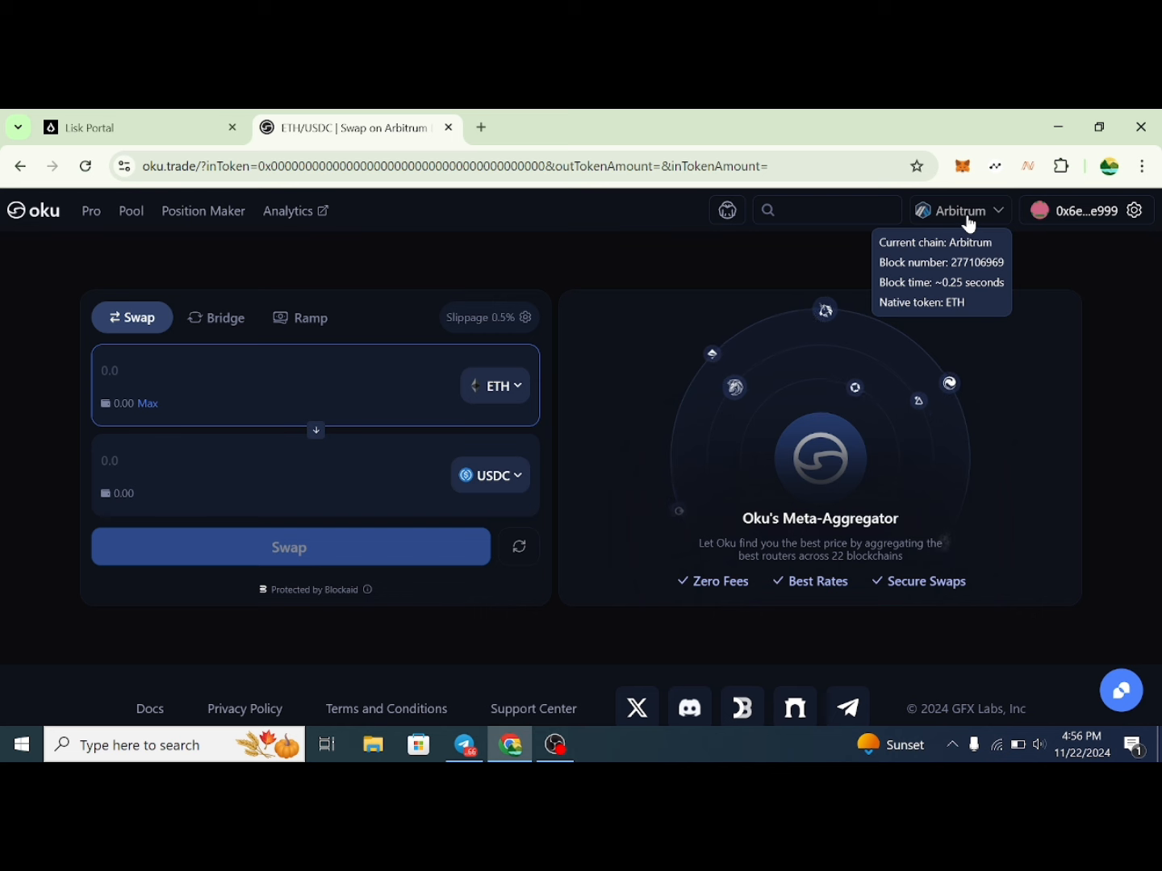
left_click(969, 222)
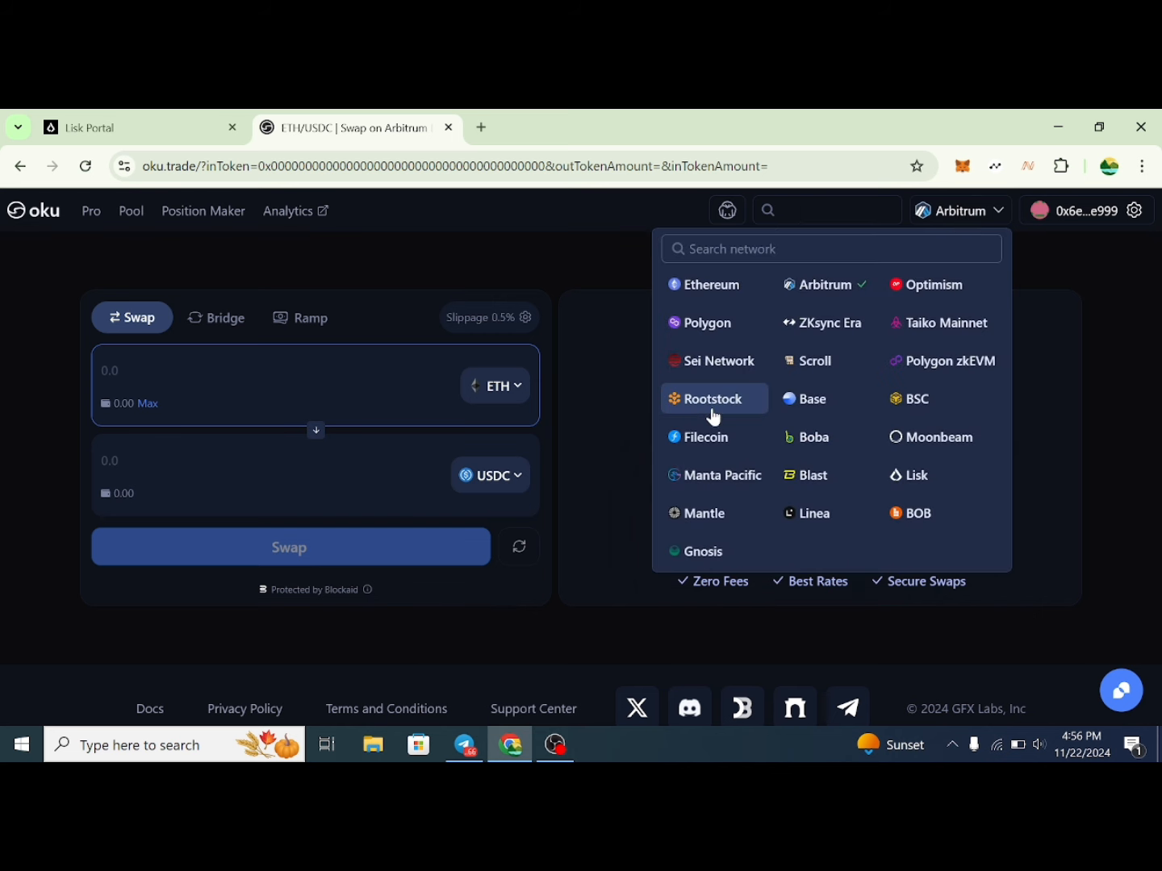
left_click(734, 249)
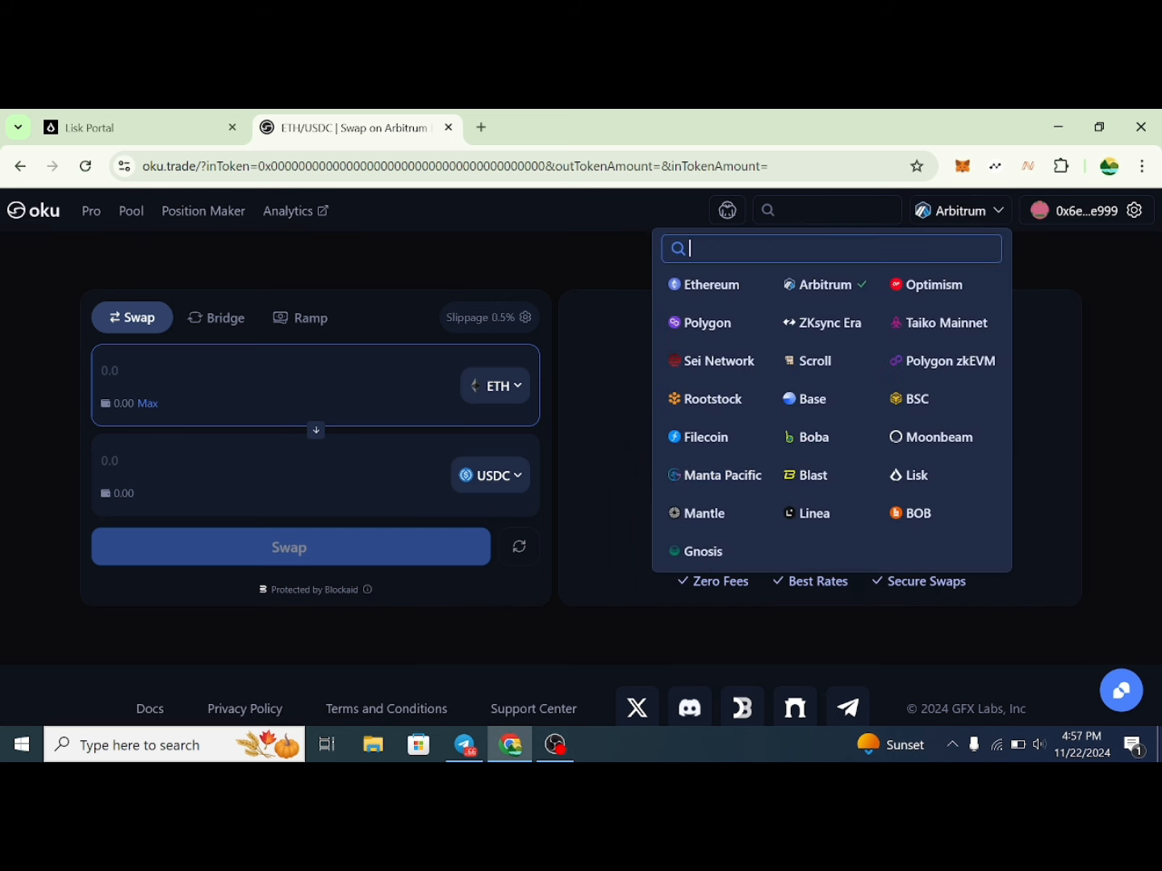
type("lis")
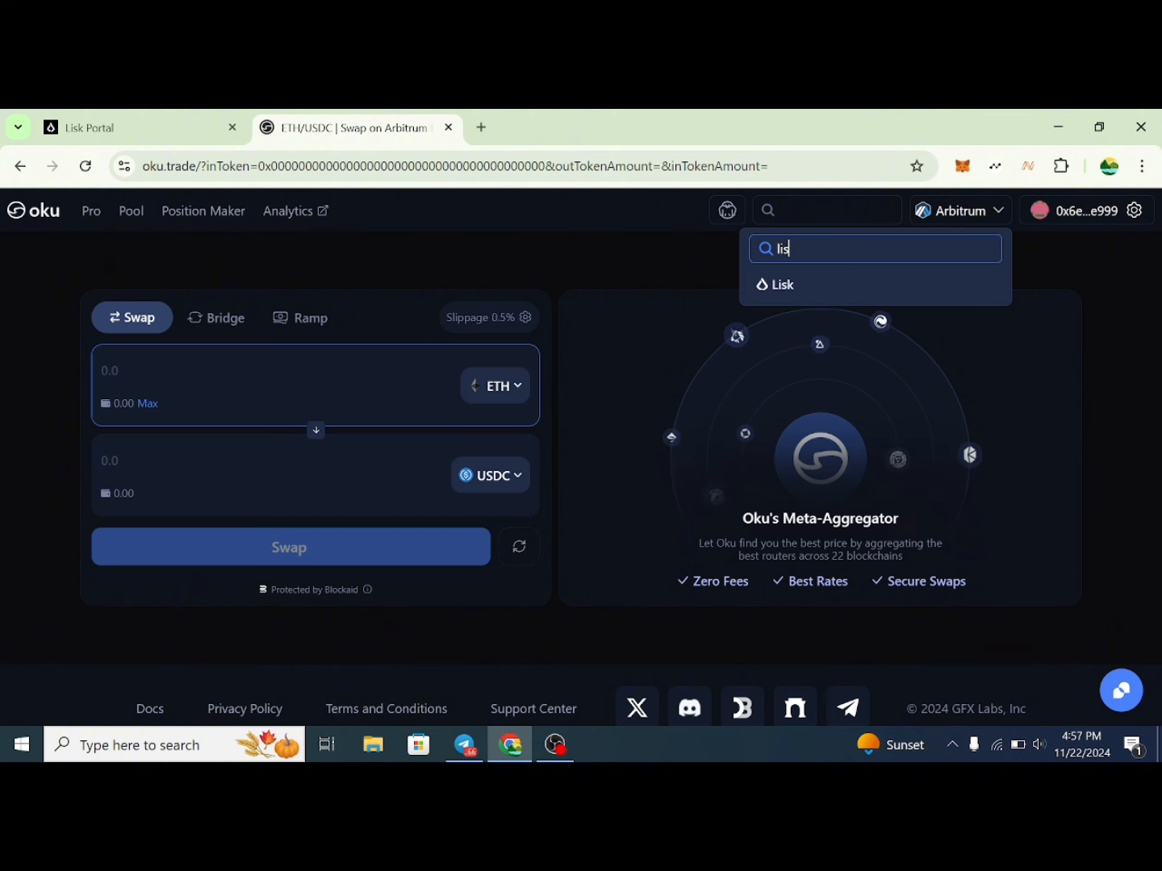
left_click(778, 286)
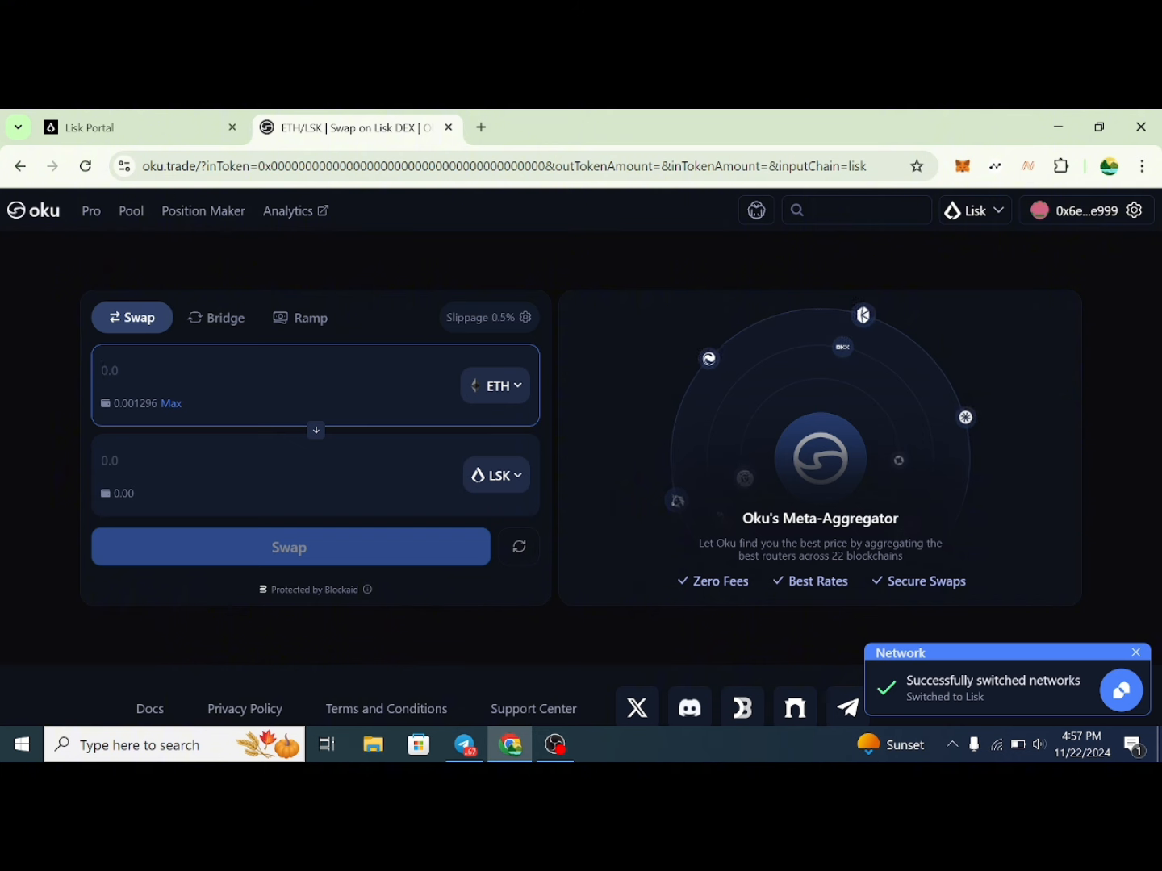
Start swapping 0.00001 ETH to LSK, accepting Oku's terms and approving its MetaMask sign-in request.
type("00")
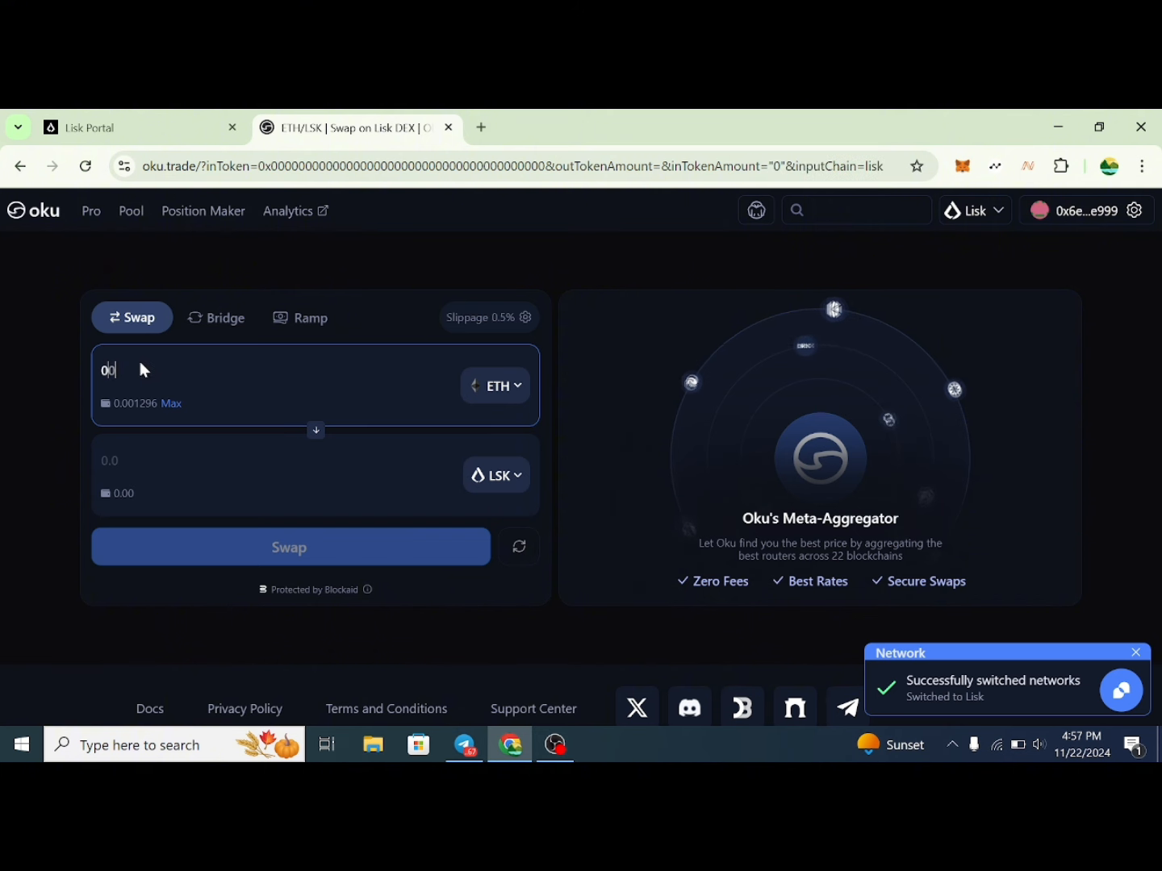
key("BackSpace")
type(".")
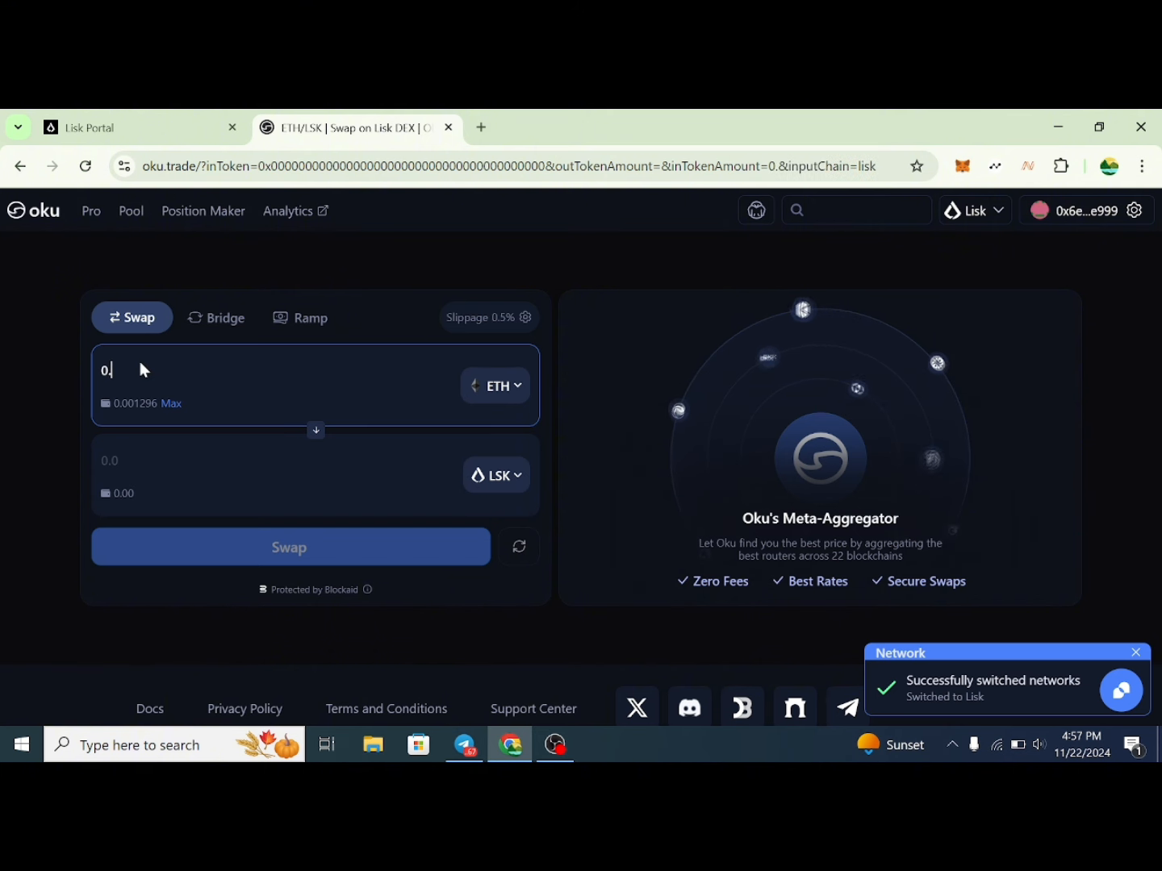
type("000001")
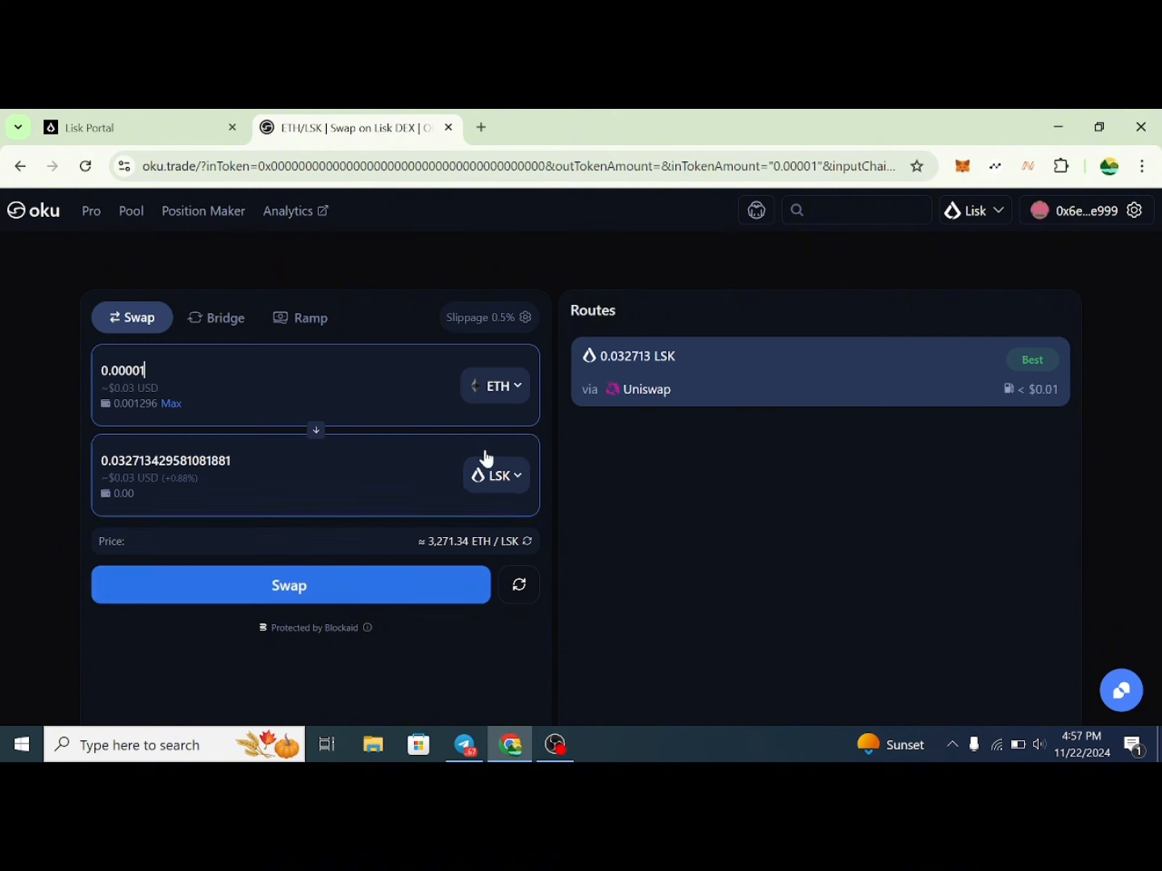
left_click(293, 593)
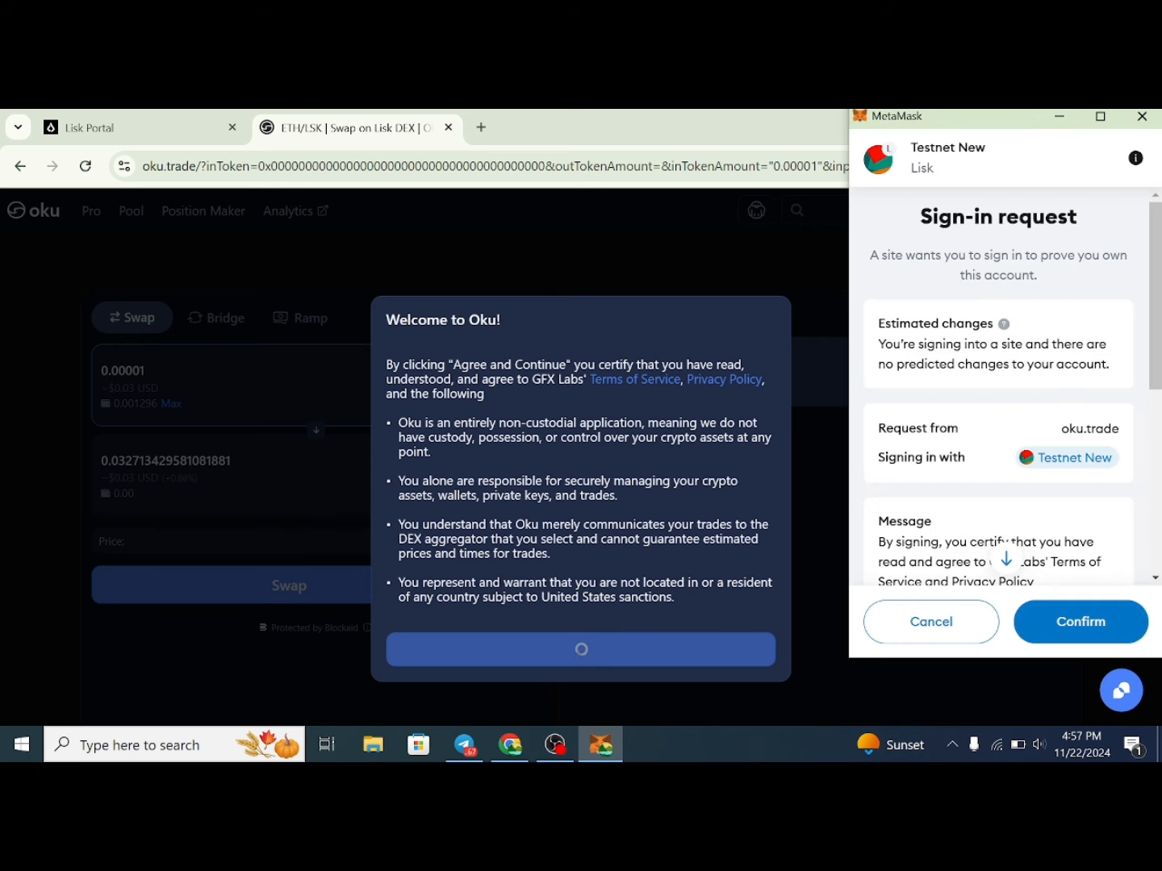
left_click(1059, 636)
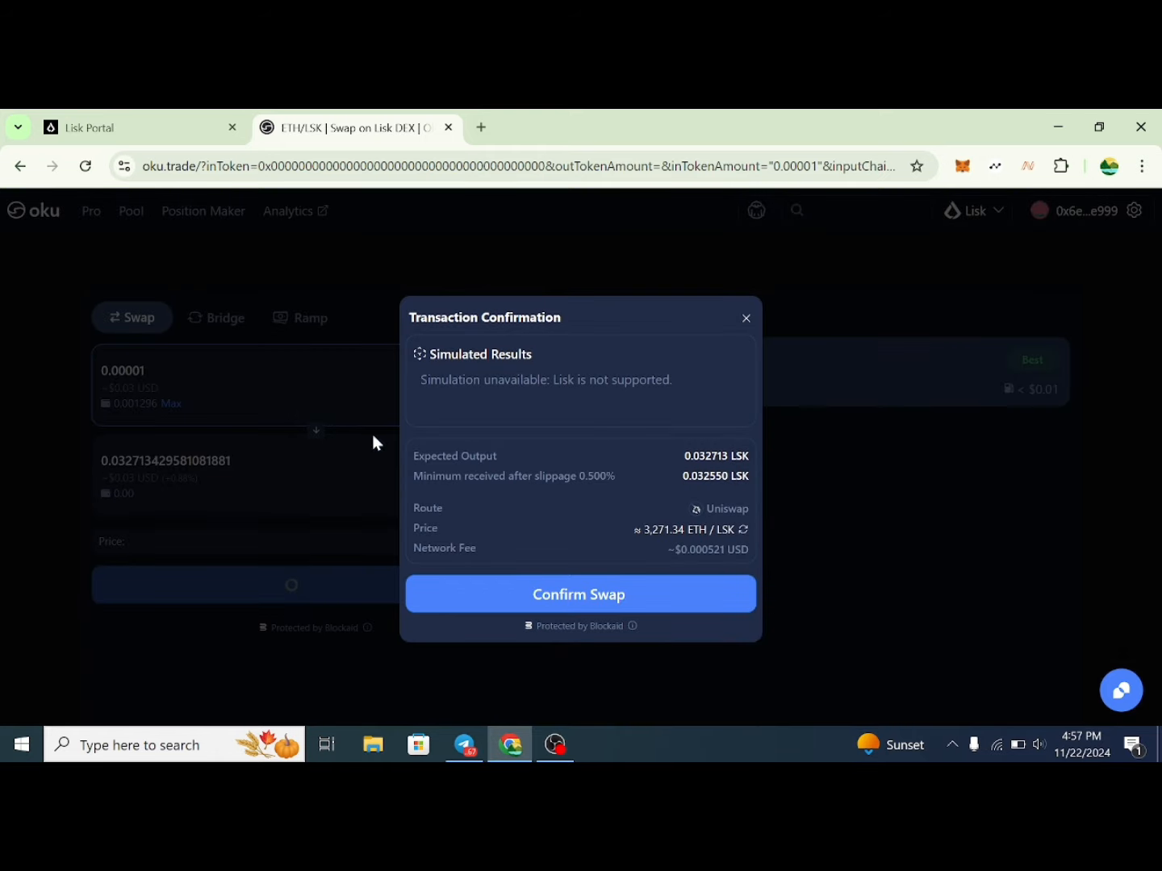
Confirm the ETH to LSK swap on Oku and approve the transaction in MetaMask.
left_click(608, 606)
left_click(604, 602)
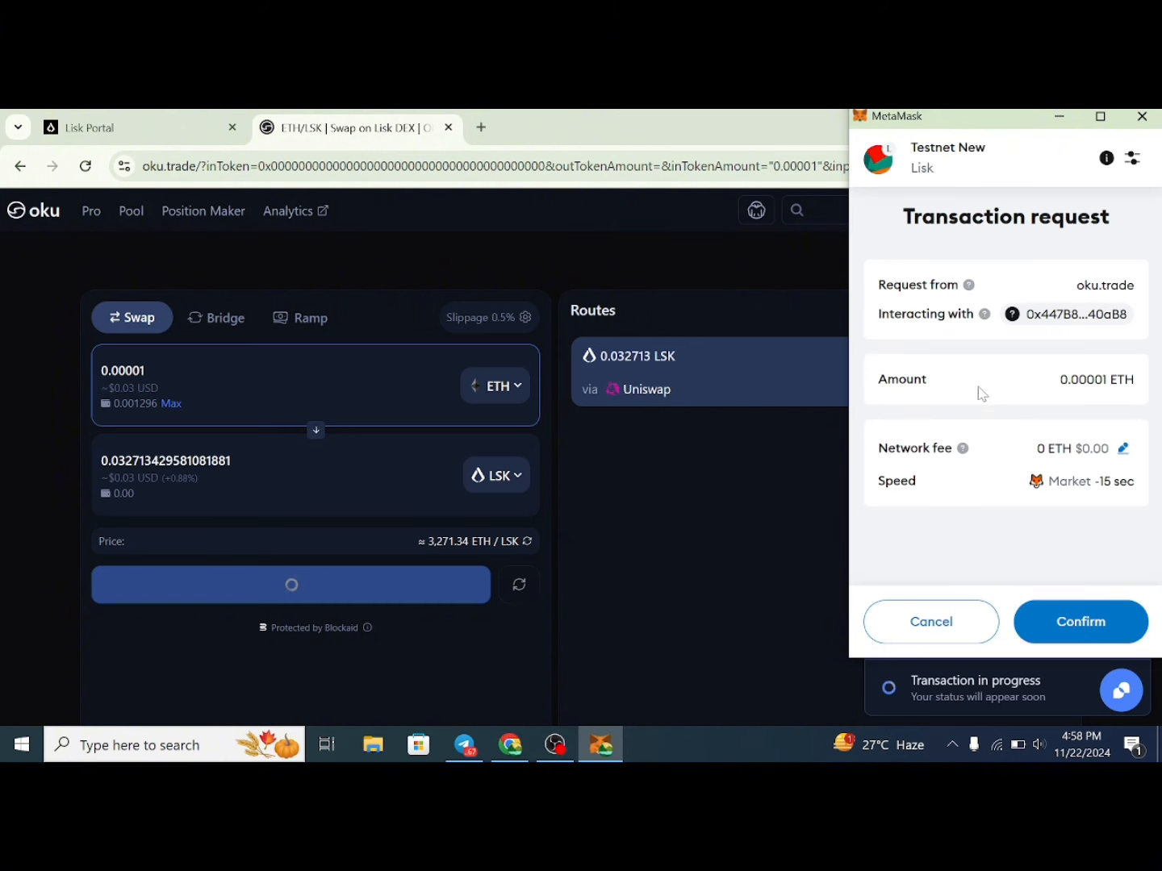
left_click(1079, 621)
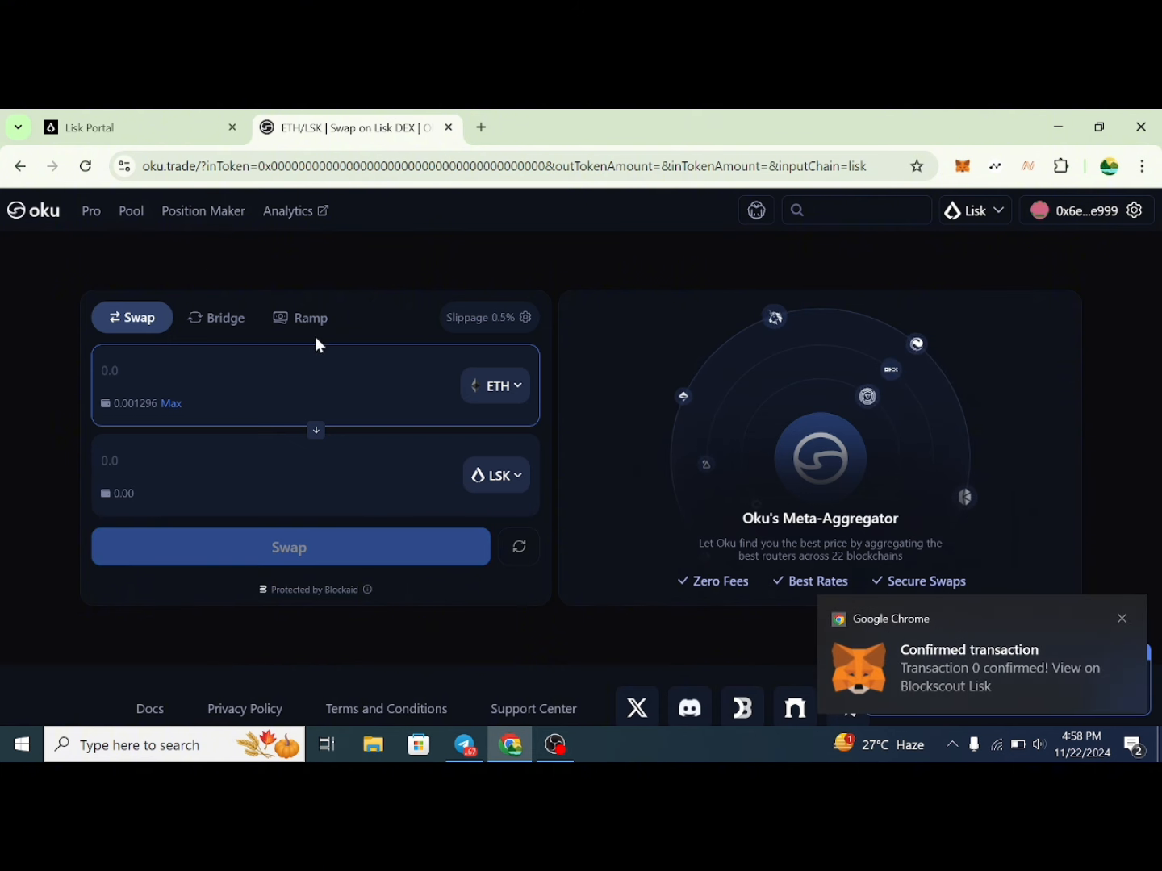
Return to the Lisk Portal's Airdrop page and claim the points for holding any amount of LSK.
left_click(138, 122)
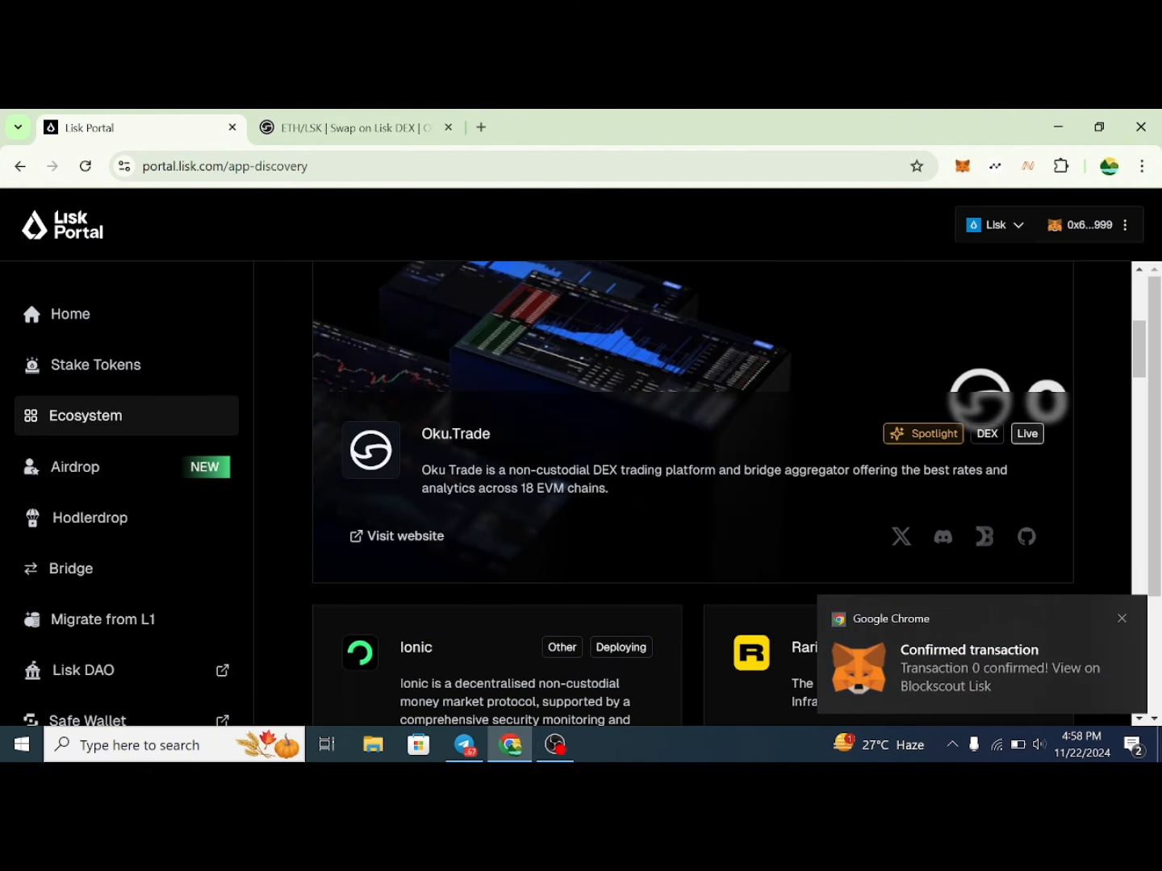
scroll(95, 480, "down", 3)
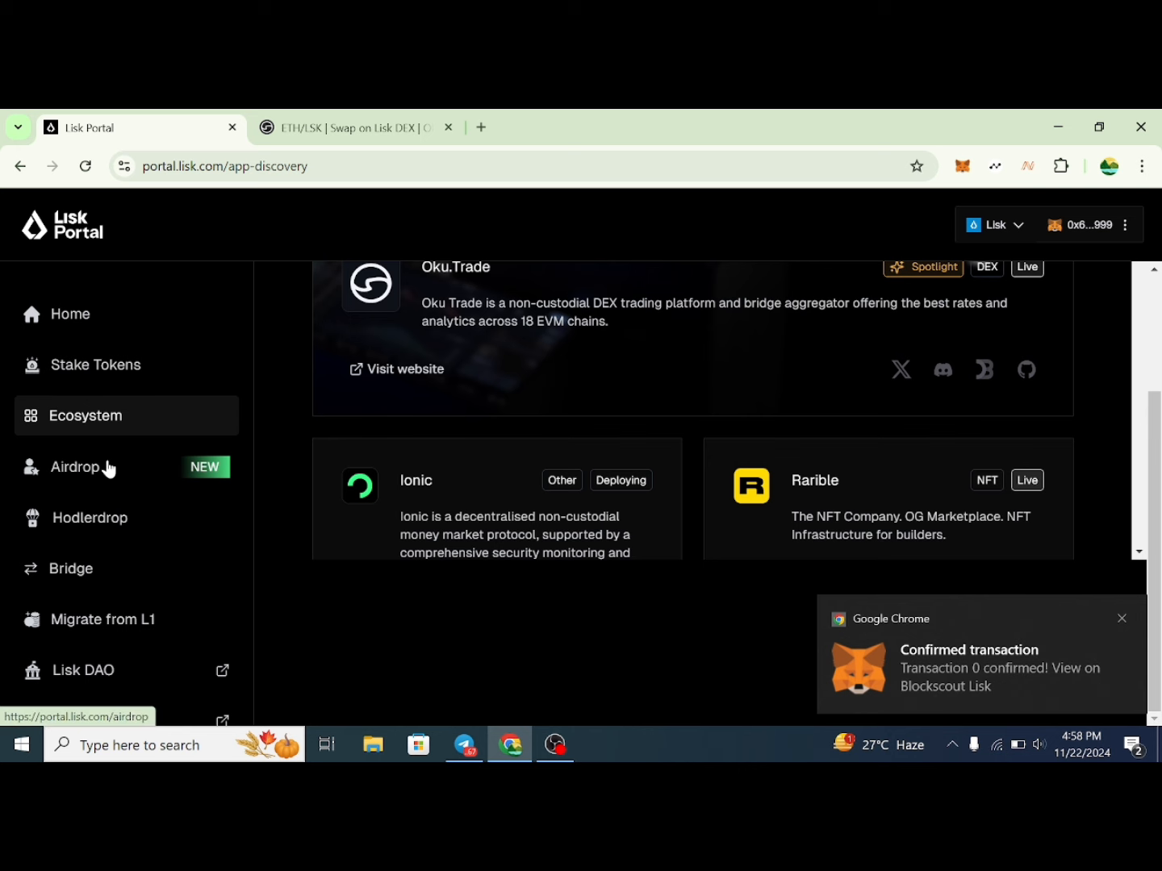
left_click(109, 469)
scroll(500, 484, "down", 6)
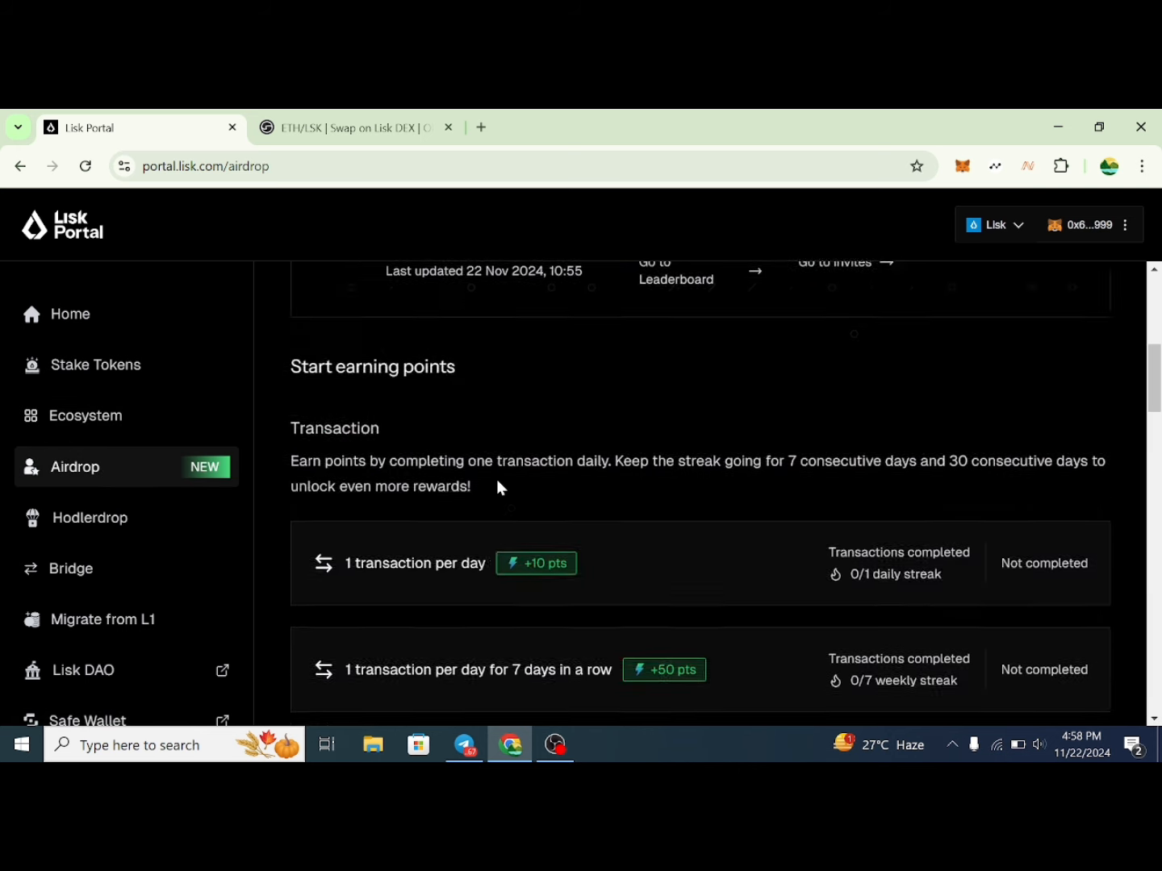
scroll(522, 492, "up", 2)
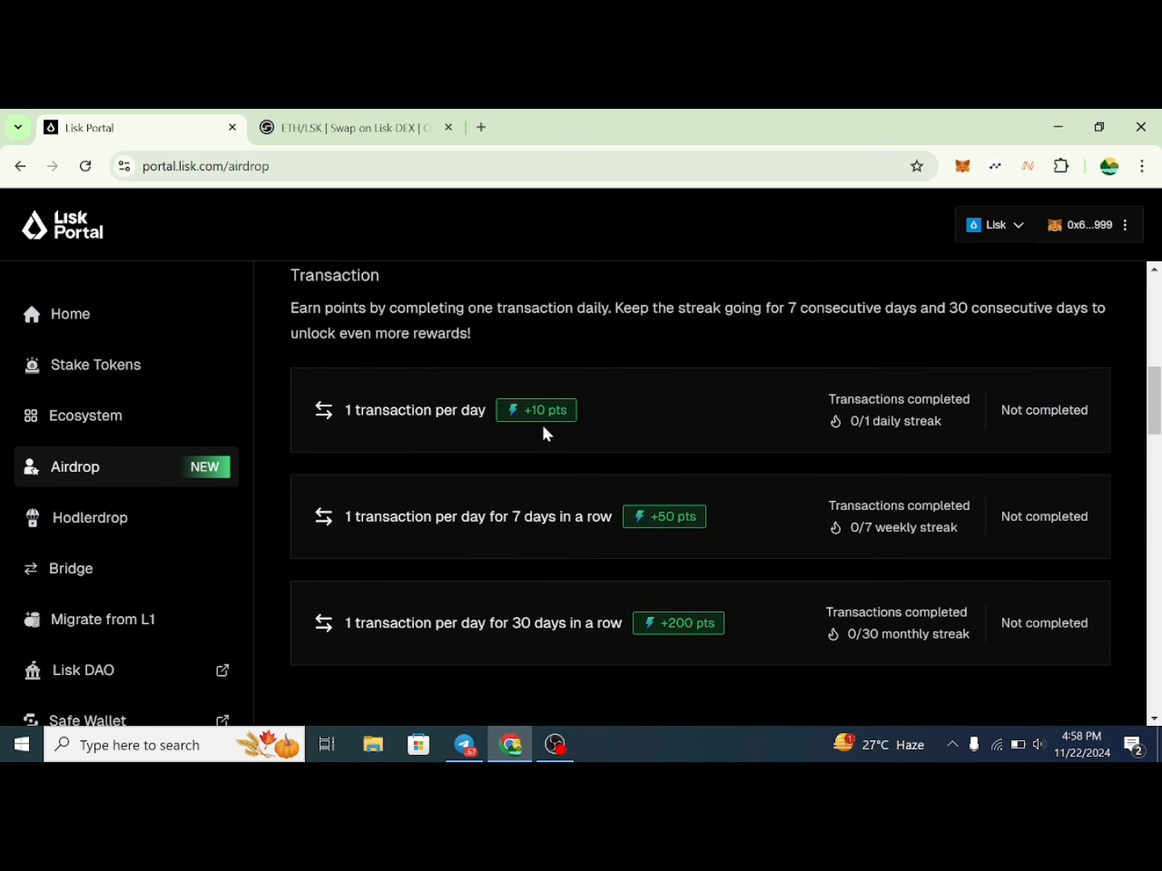
scroll(666, 442, "down", 5)
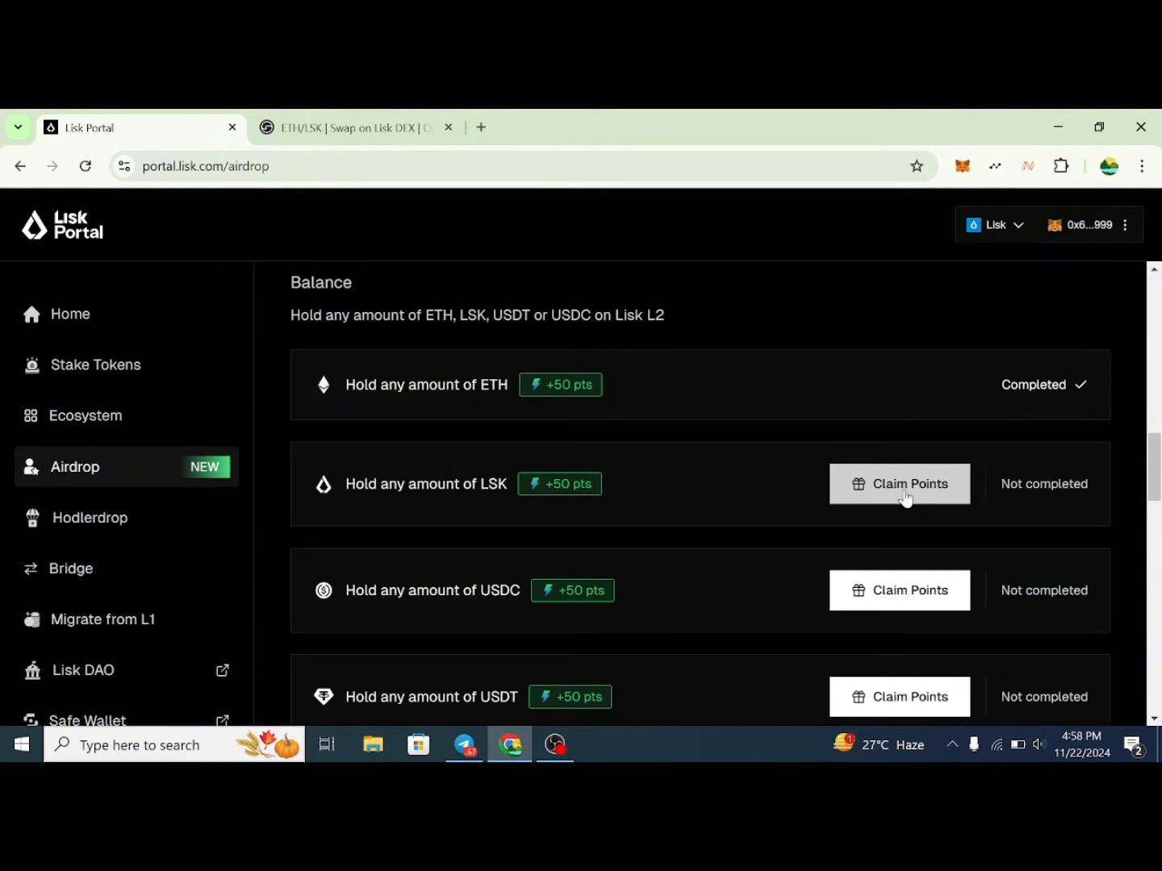
left_click(905, 489)
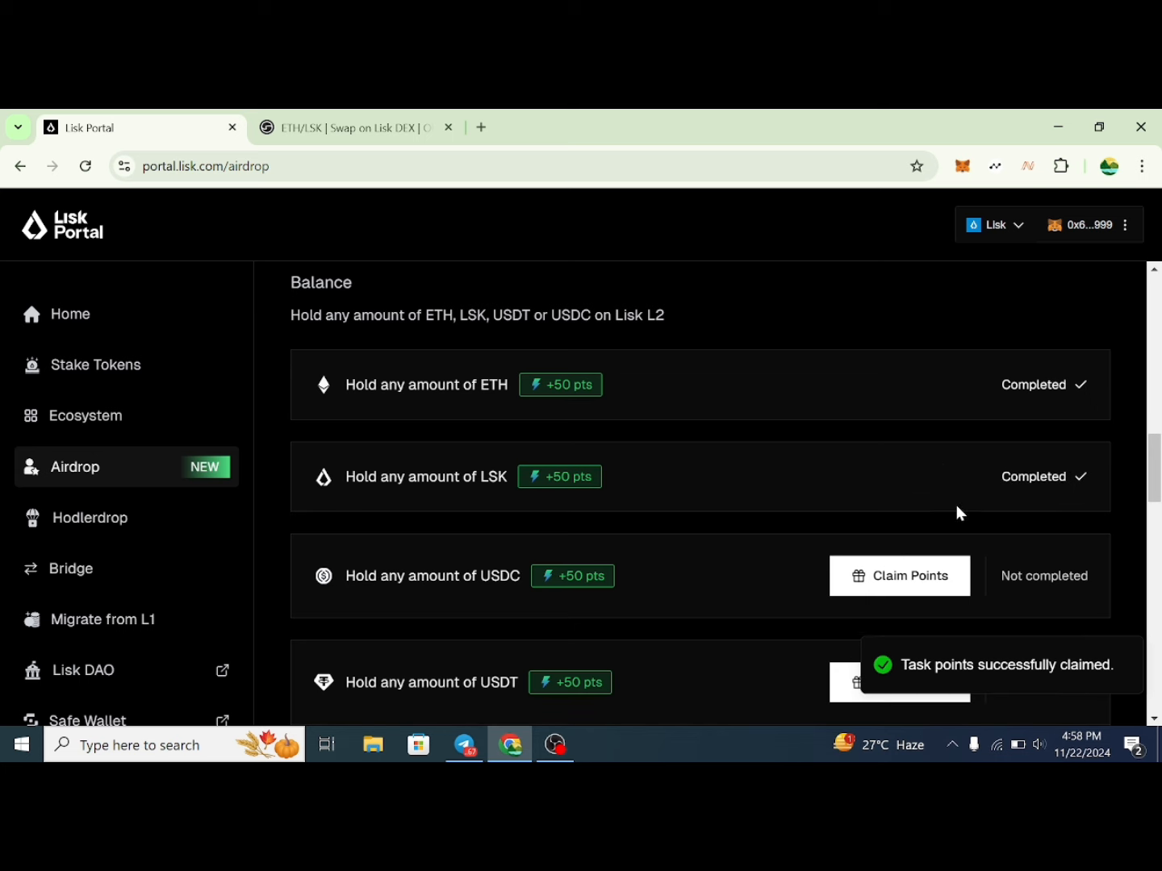
Check the remaining balance tasks, the transaction streak tasks and the points and rank summary.
scroll(626, 520, "up", 3)
scroll(605, 563, "down", 3)
scroll(424, 437, "down", 3)
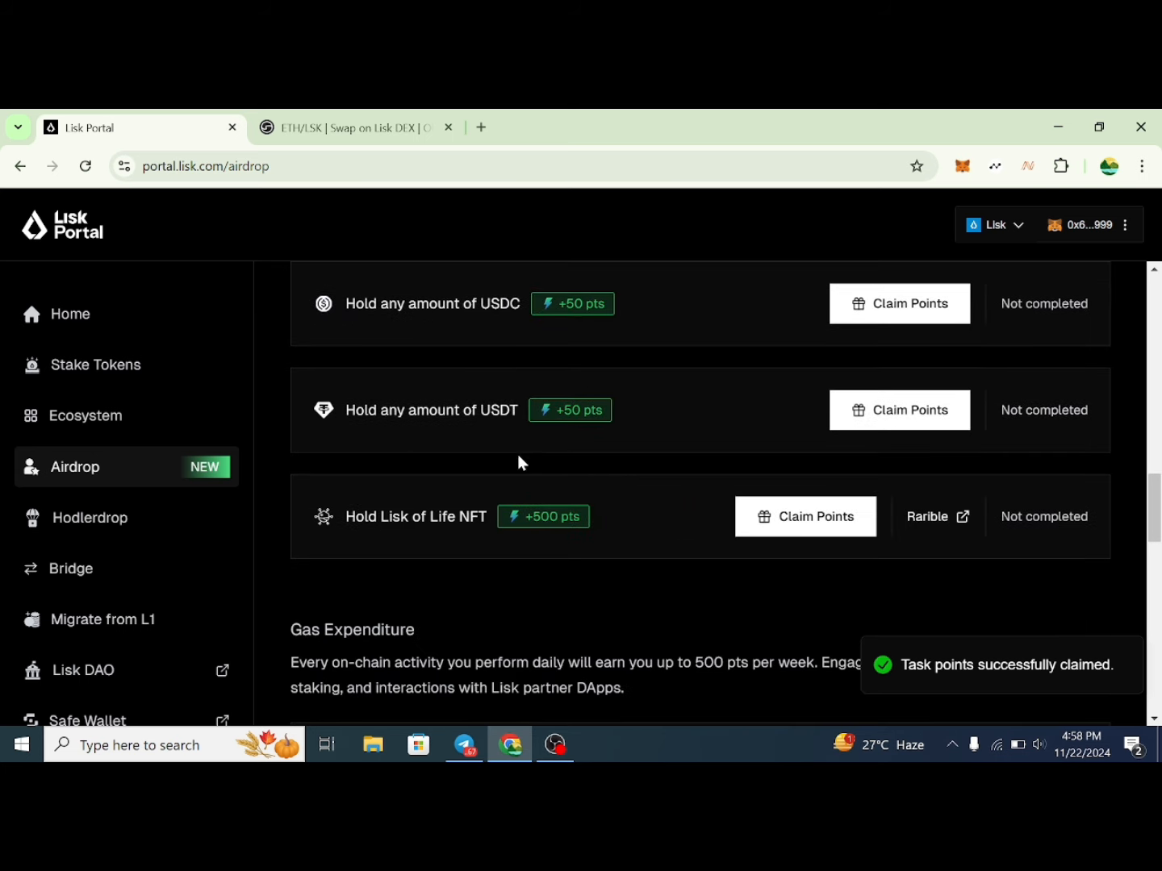
scroll(539, 495, "up", 1)
scroll(682, 416, "up", 9)
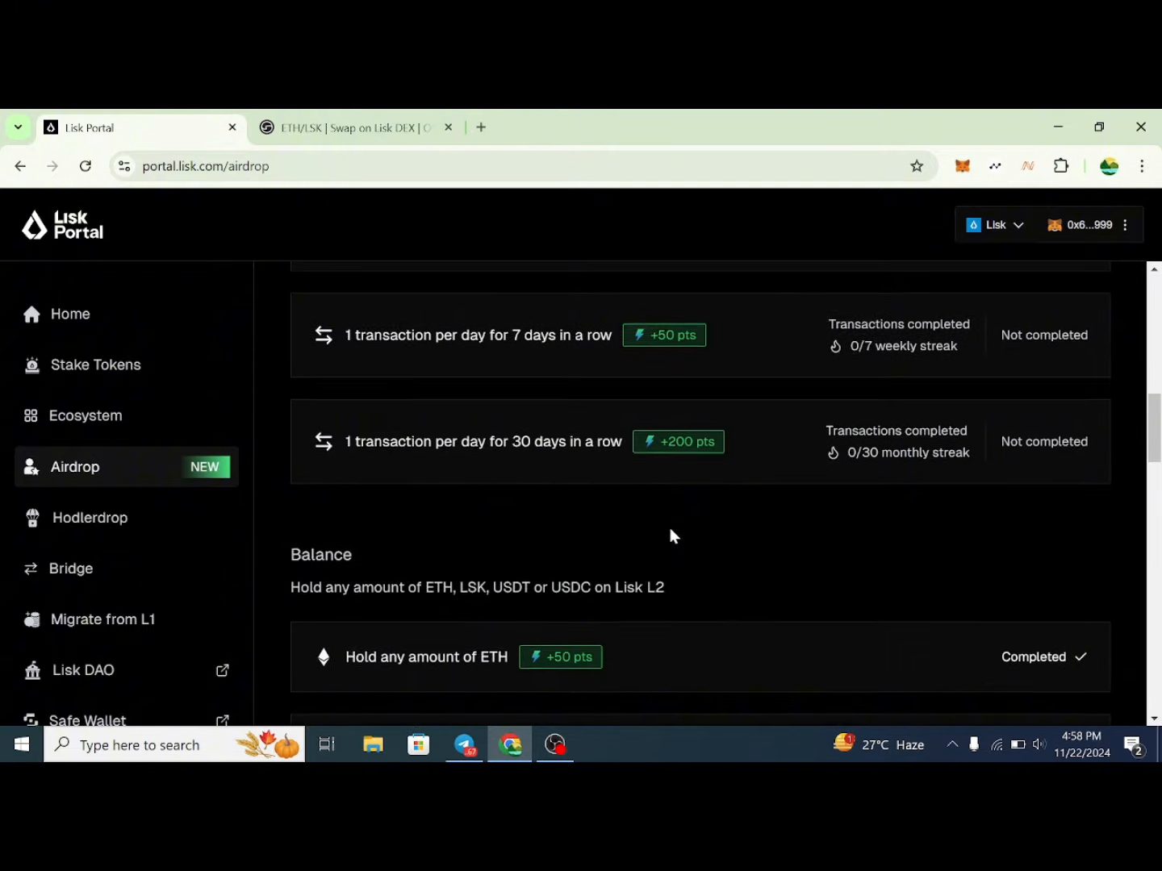
scroll(612, 530, "down", 3)
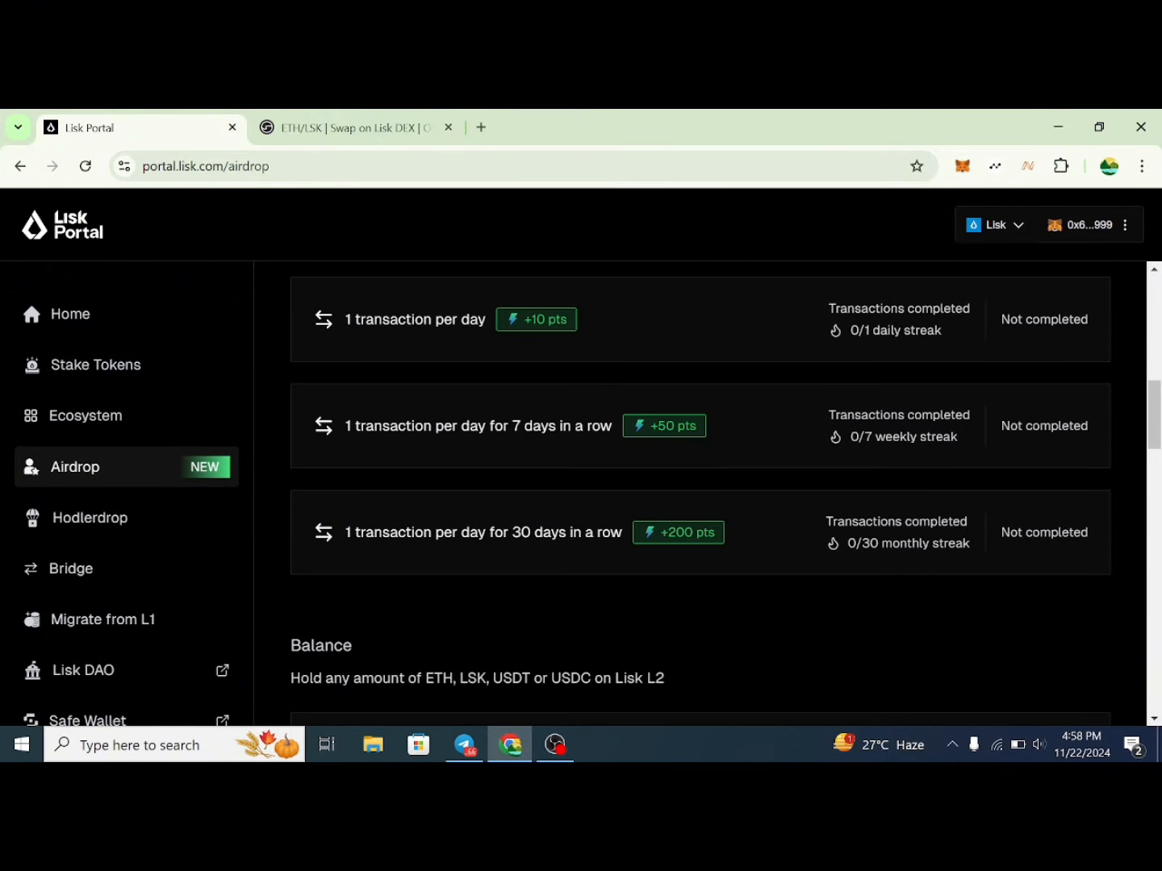
scroll(569, 594, "up", 5)
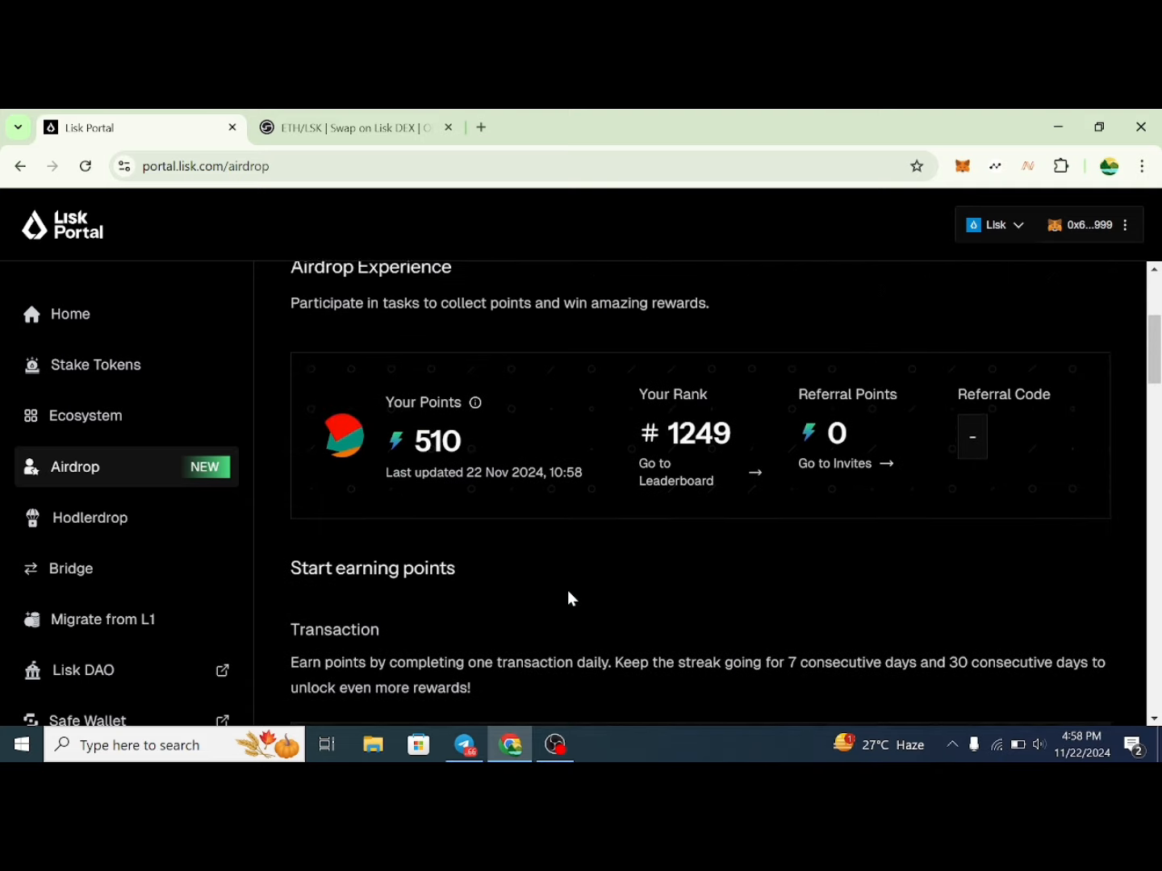
scroll(591, 584, "down", 4)
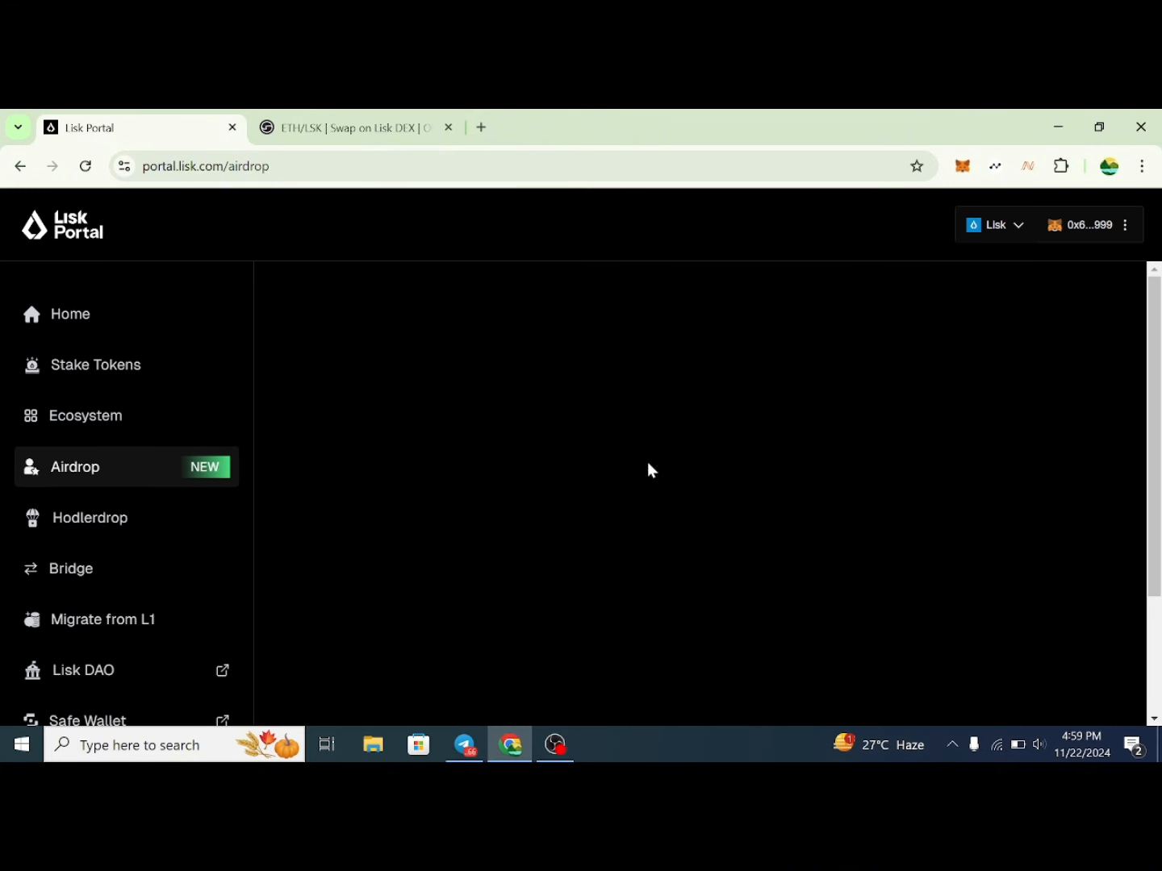
Examine the airdrop task list from the transaction tasks to the external, daily visit and social media tasks.
scroll(484, 446, "down", 6)
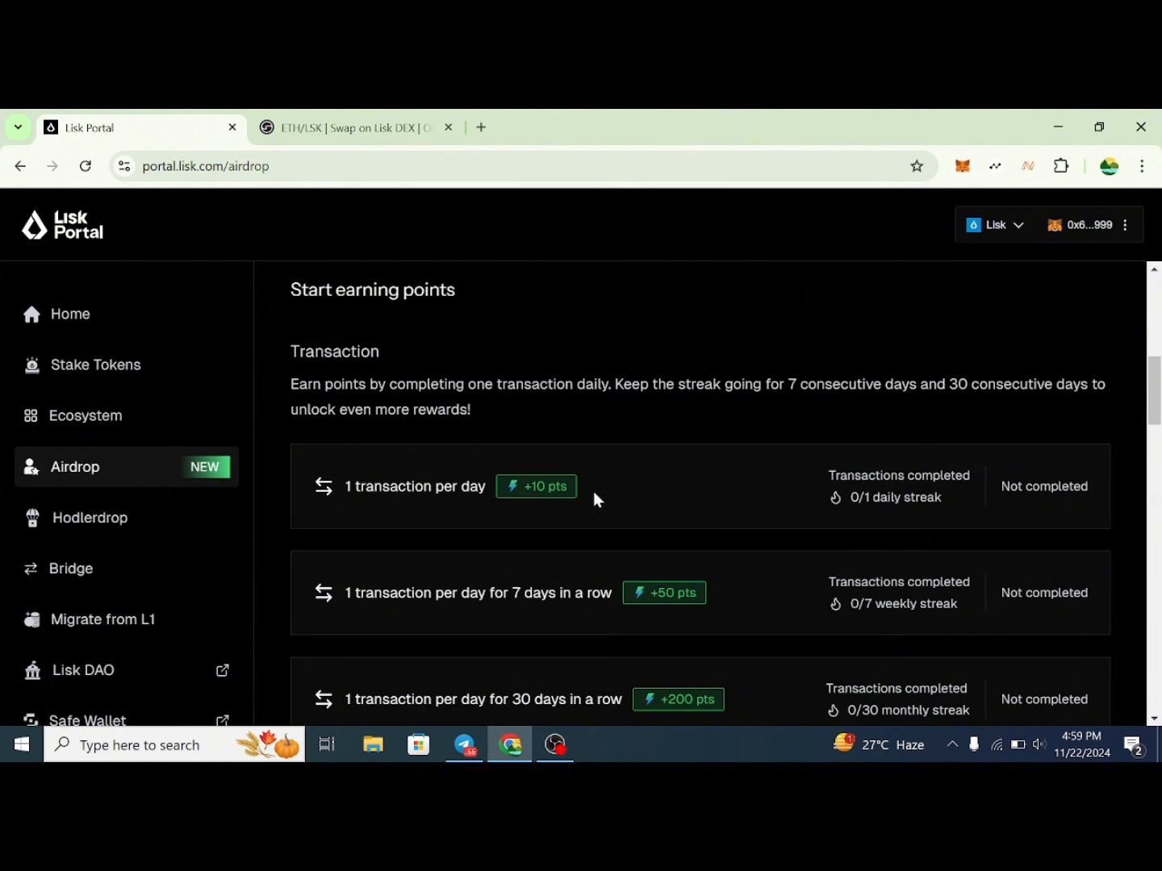
scroll(597, 500, "down", 7)
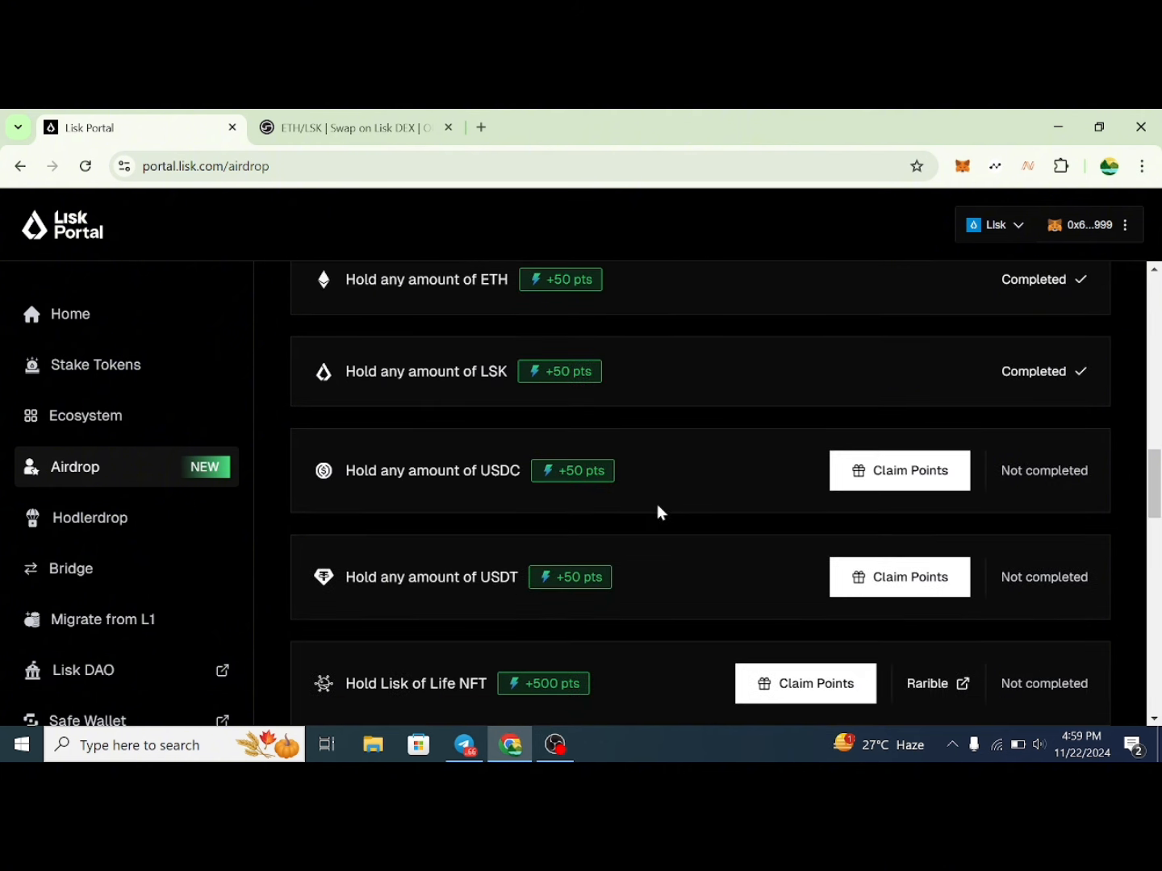
scroll(659, 513, "down", 8)
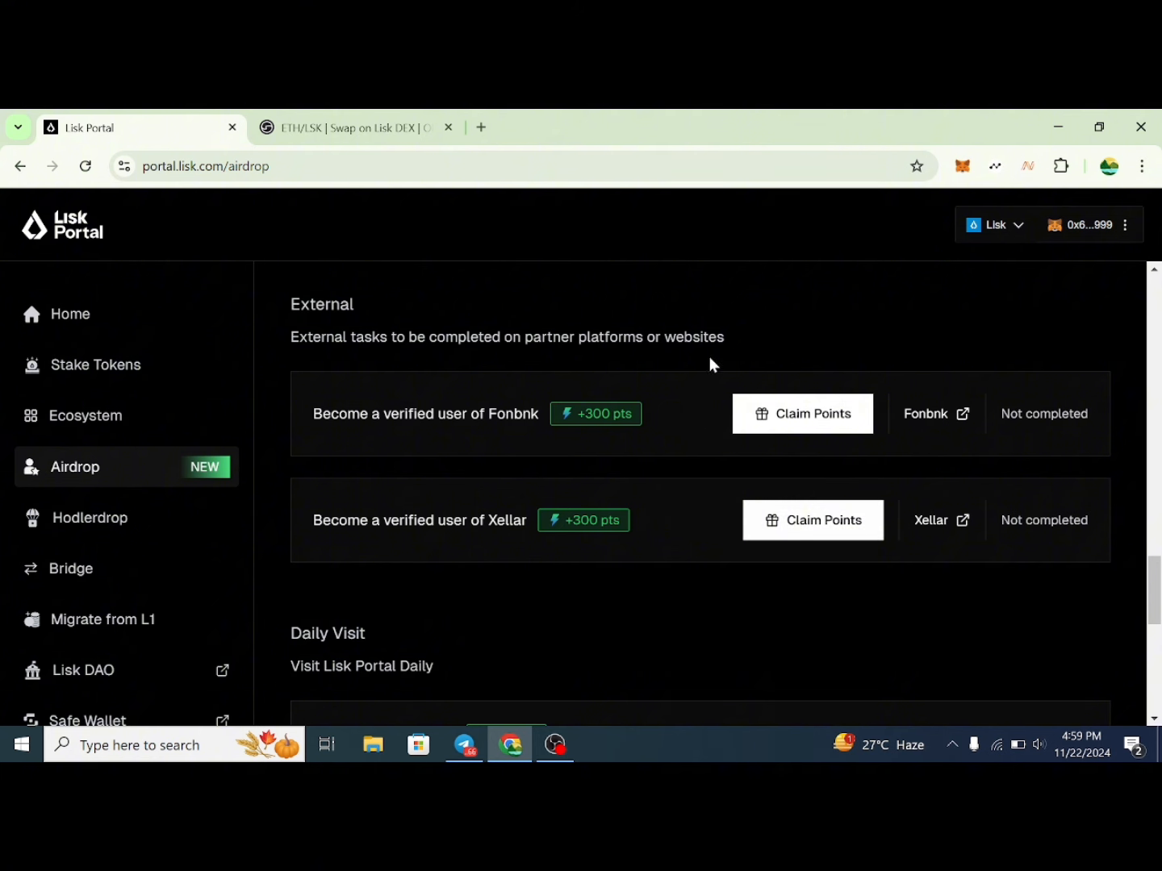
scroll(698, 456, "down", 2)
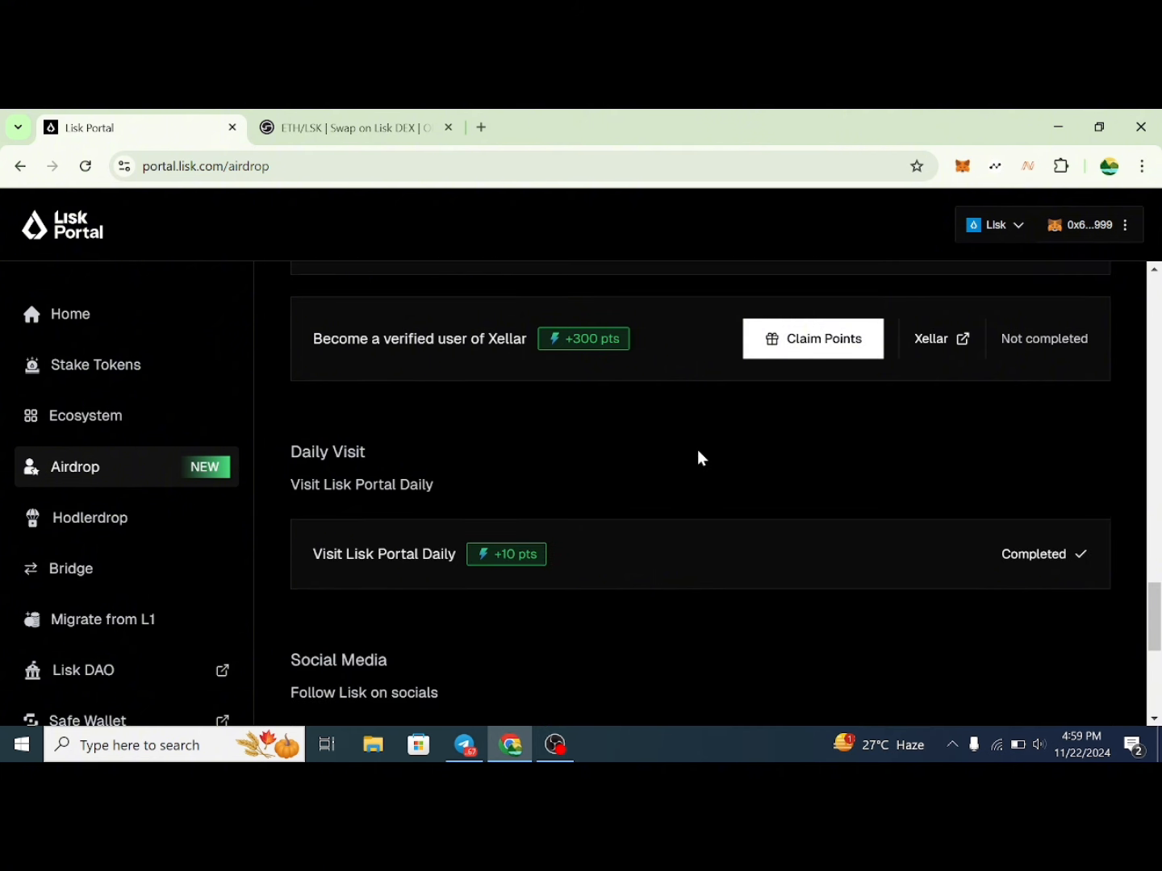
scroll(759, 401, "up", 1)
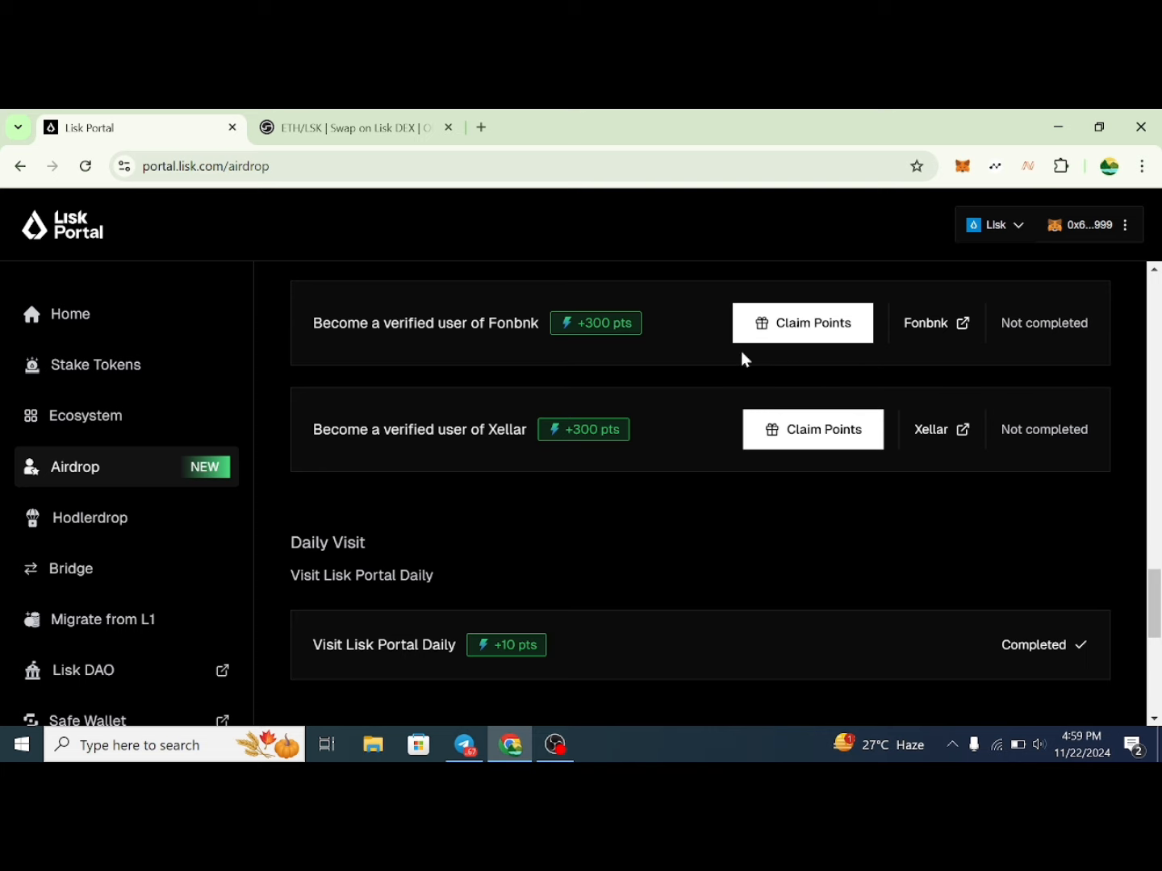
scroll(594, 453, "down", 6)
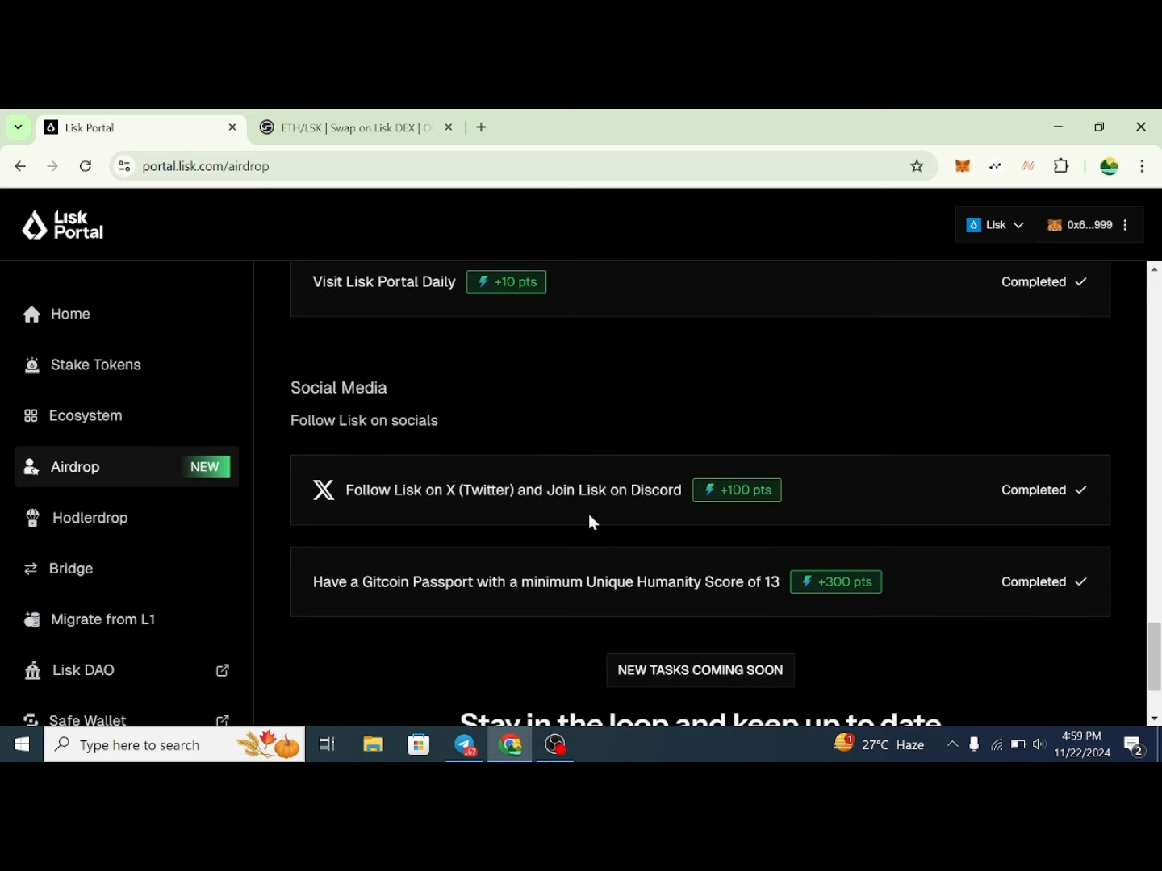
Recheck the balance tasks, the daily, weekly and monthly transaction streaks, and the gas expenditure task.
scroll(594, 526, "up", 10)
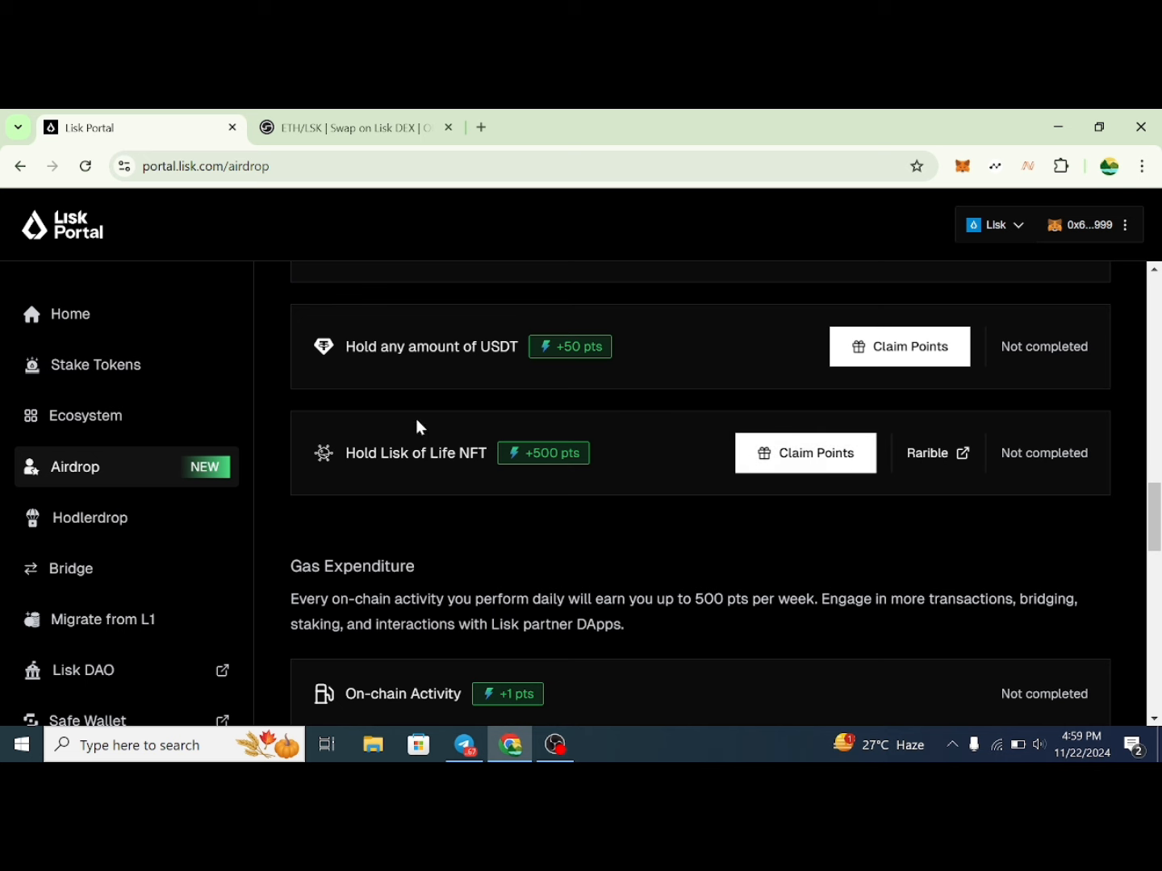
scroll(593, 495, "up", 2)
scroll(528, 509, "up", 2)
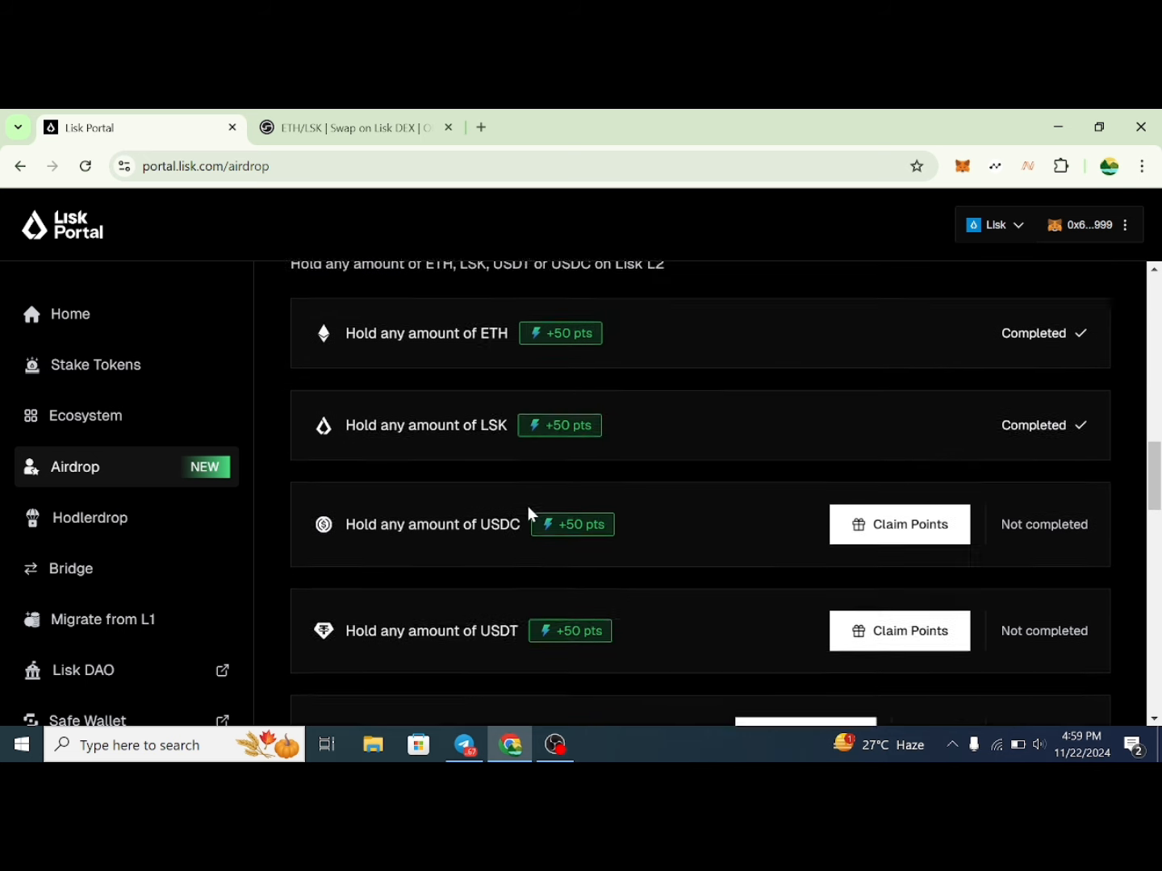
scroll(483, 542, "up", 3)
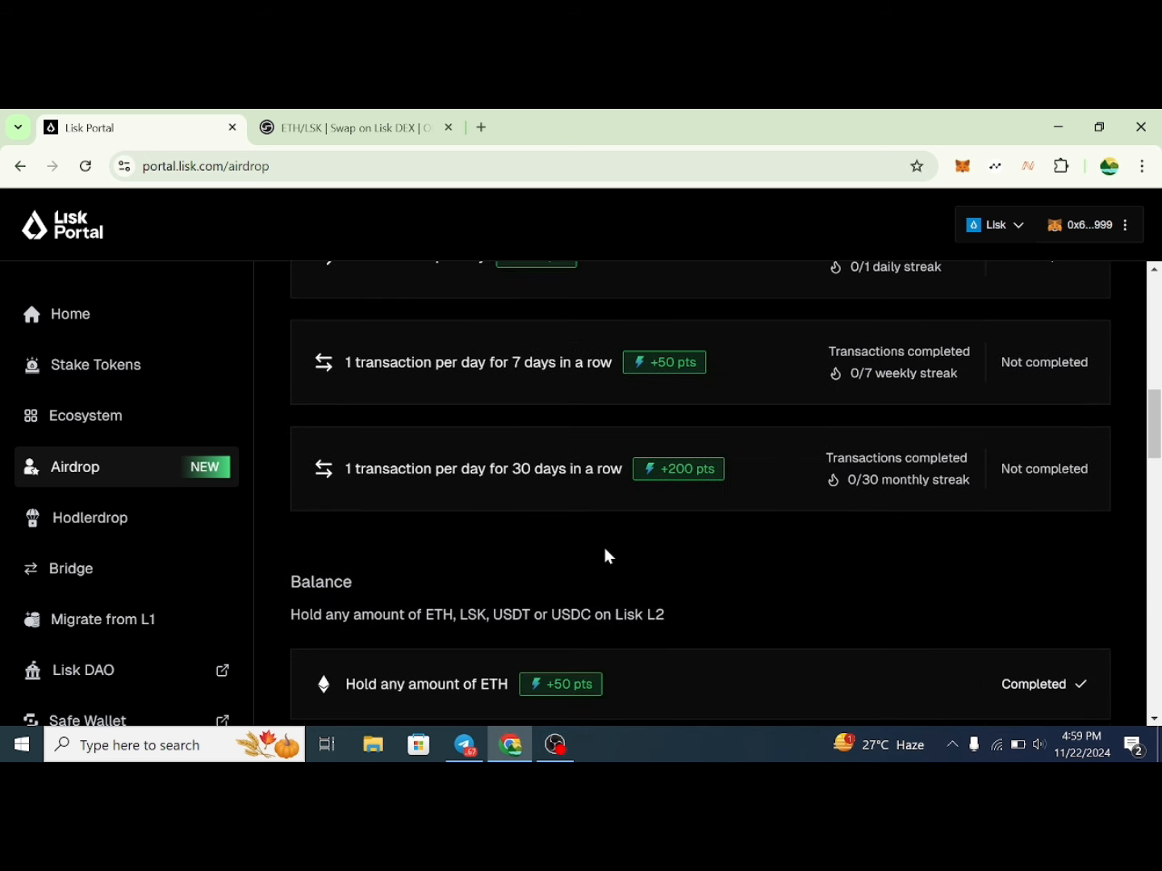
scroll(469, 541, "up", 2)
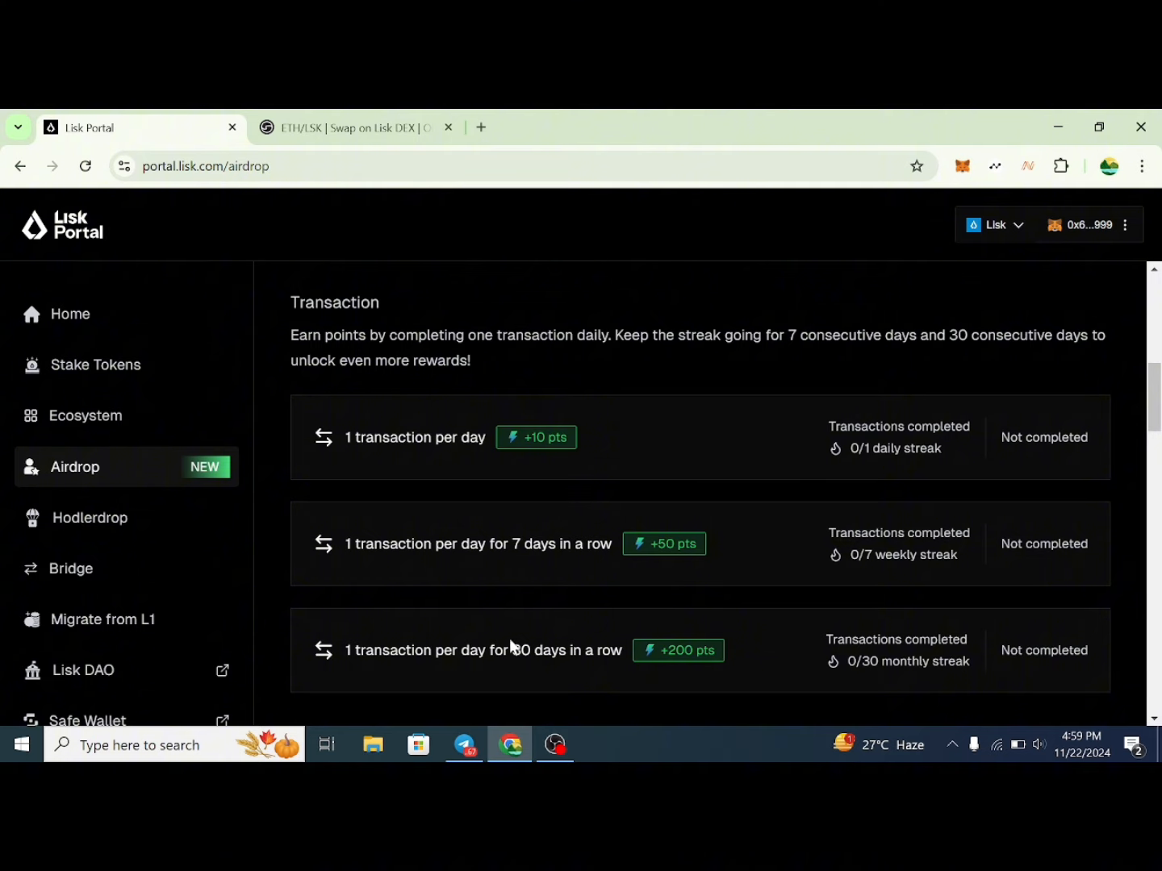
scroll(525, 633, "up", 3)
scroll(557, 597, "down", 3)
scroll(417, 516, "down", 10)
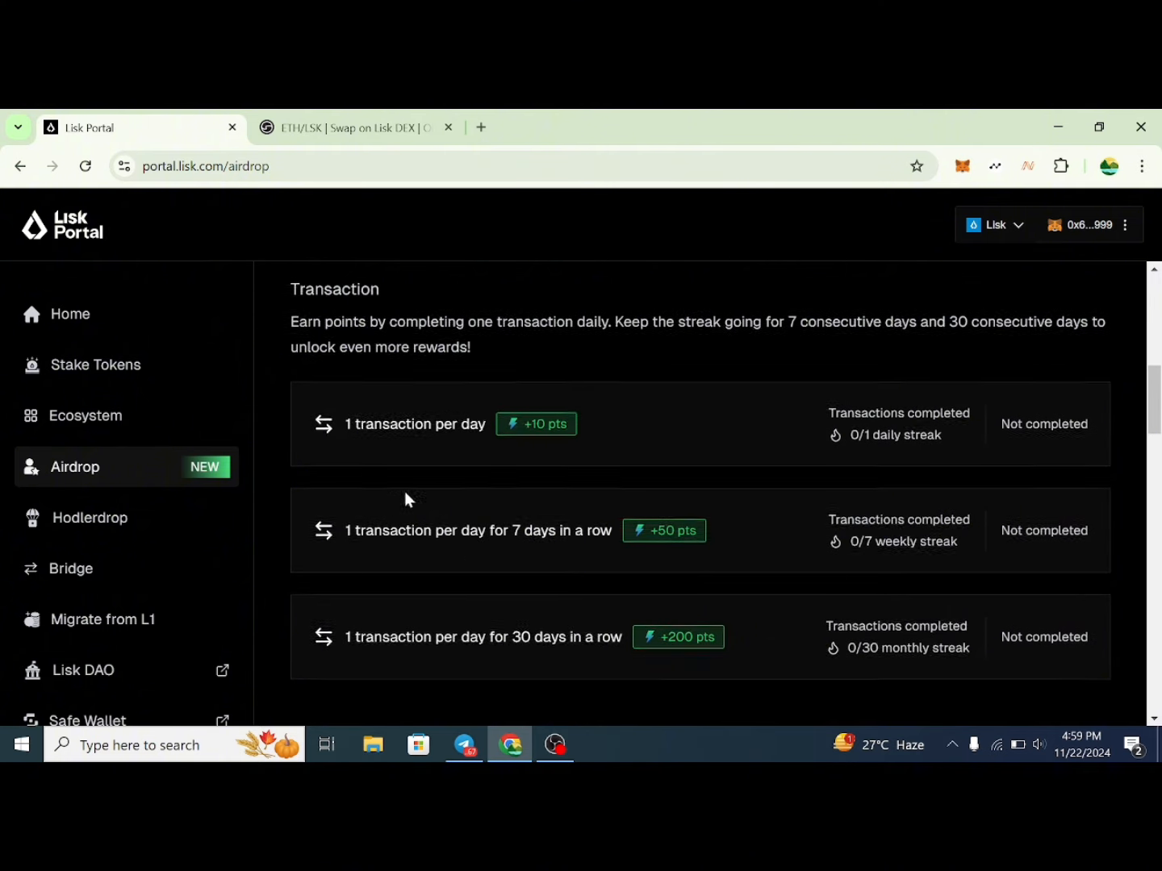
scroll(453, 524, "down", 2)
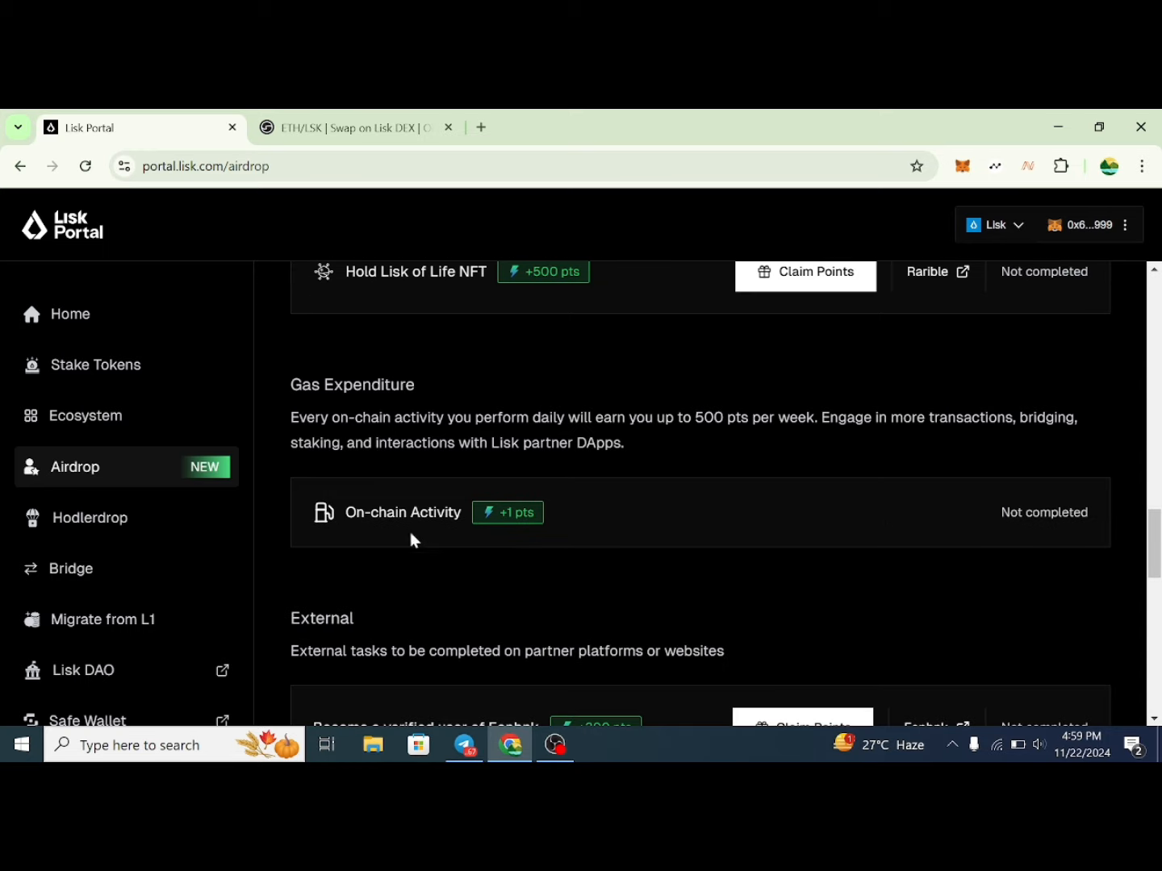
scroll(355, 570, "down", 4)
scroll(327, 524, "up", 4)
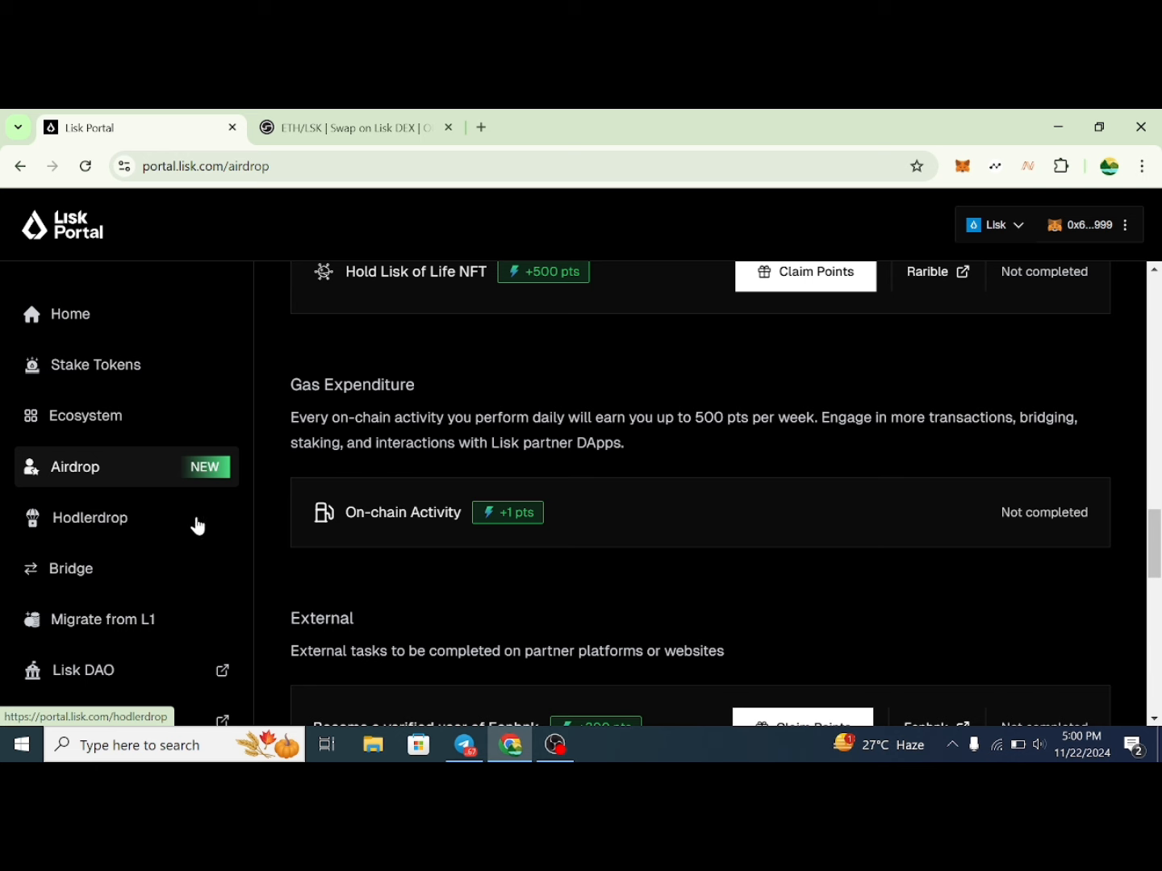
Open the Hodlerdrop page and read its event overview, eligibility rules and end date.
left_click(106, 531)
scroll(570, 503, "down", 3)
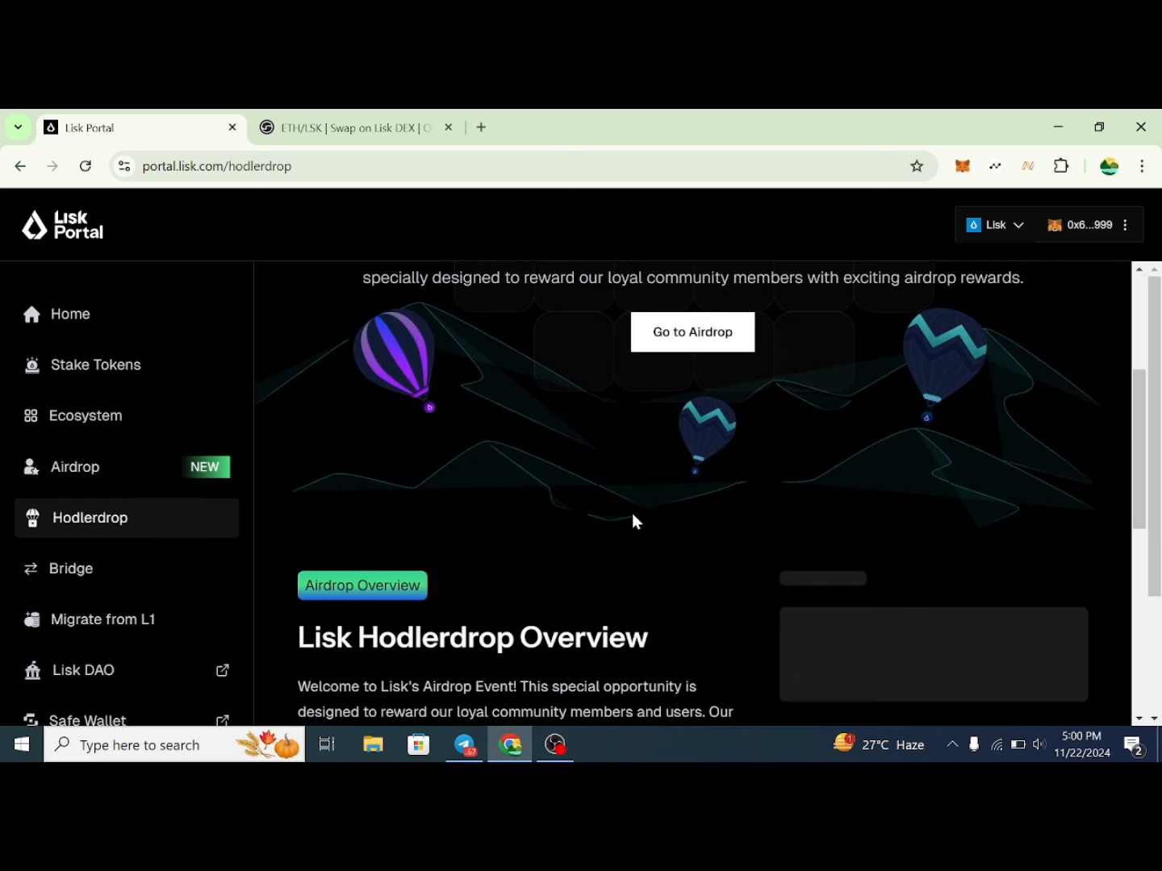
scroll(632, 513, "up", 4)
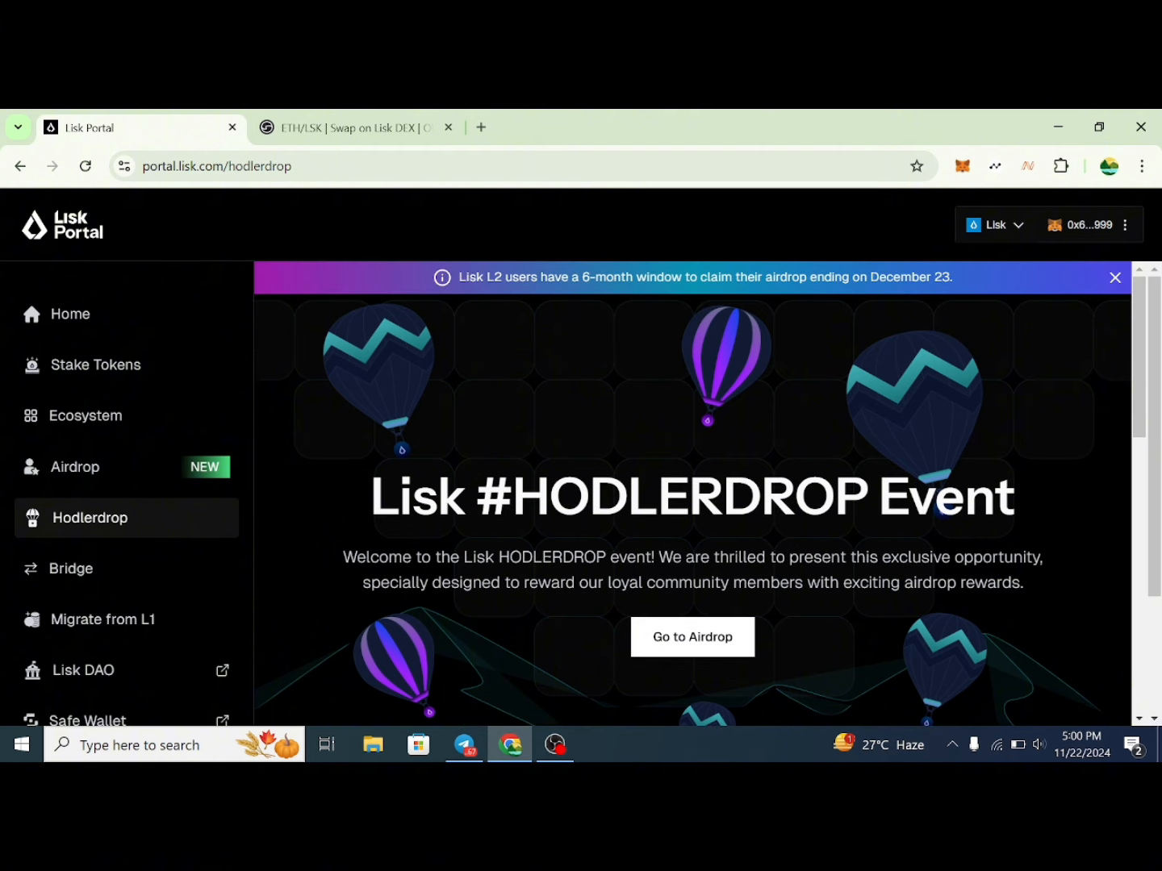
scroll(529, 516, "down", 5)
scroll(541, 516, "down", 1)
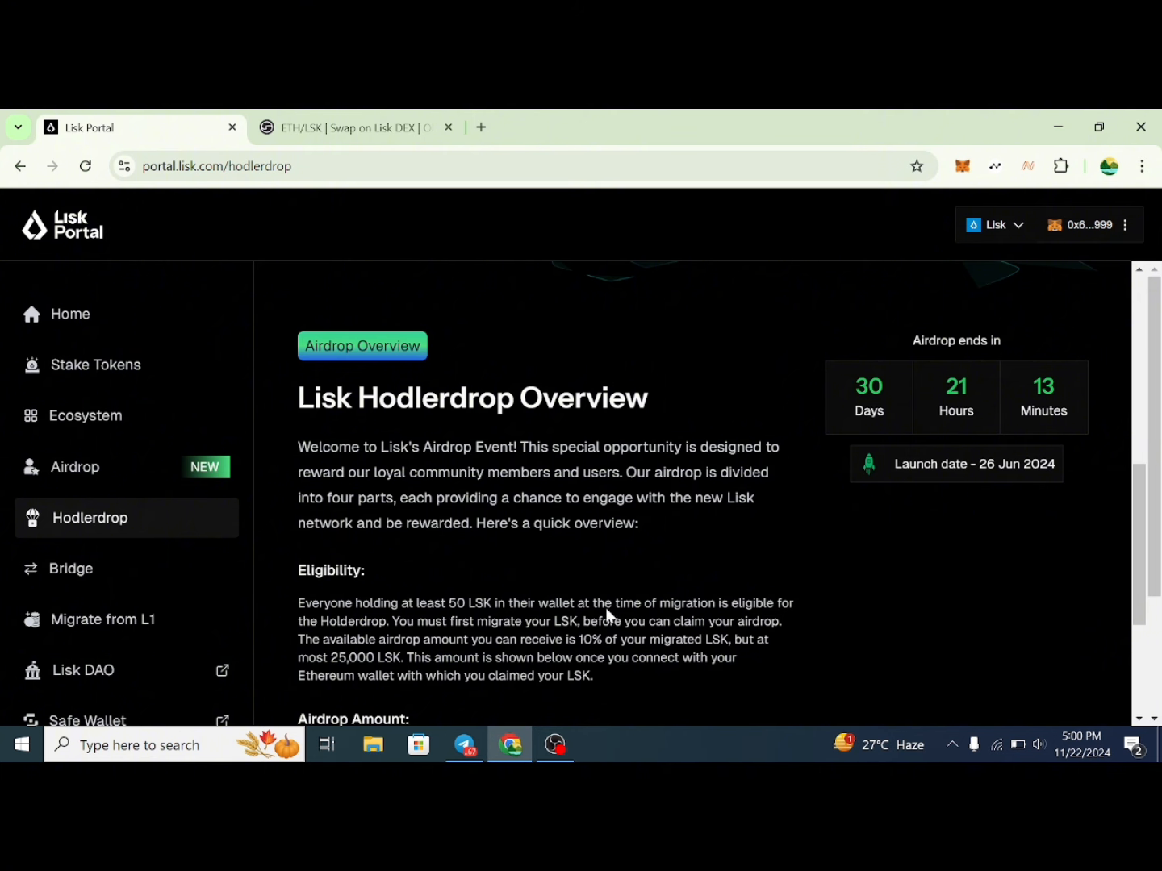
scroll(585, 549, "up", 2)
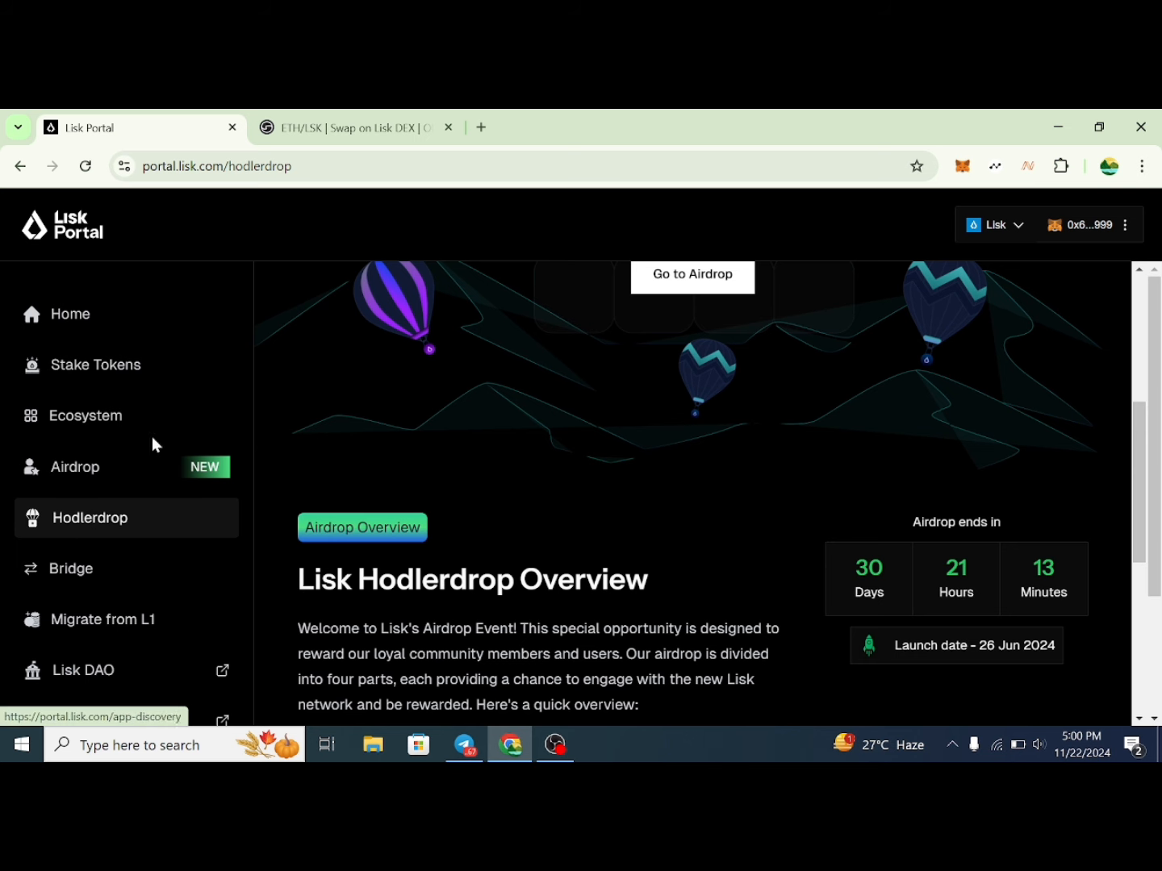
scroll(592, 630, "up", 4)
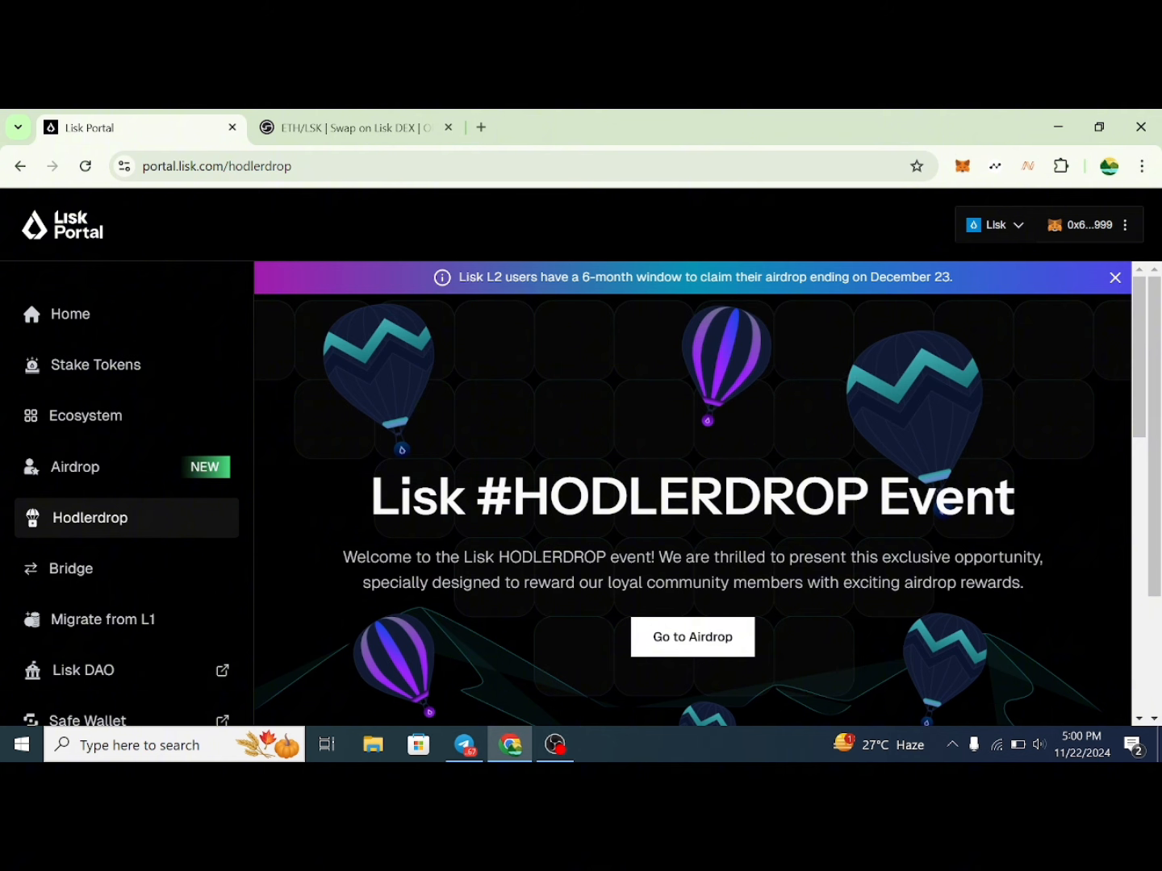
Go back to the Airdrop page and review the points, rank and daily transaction tasks.
left_click(115, 469)
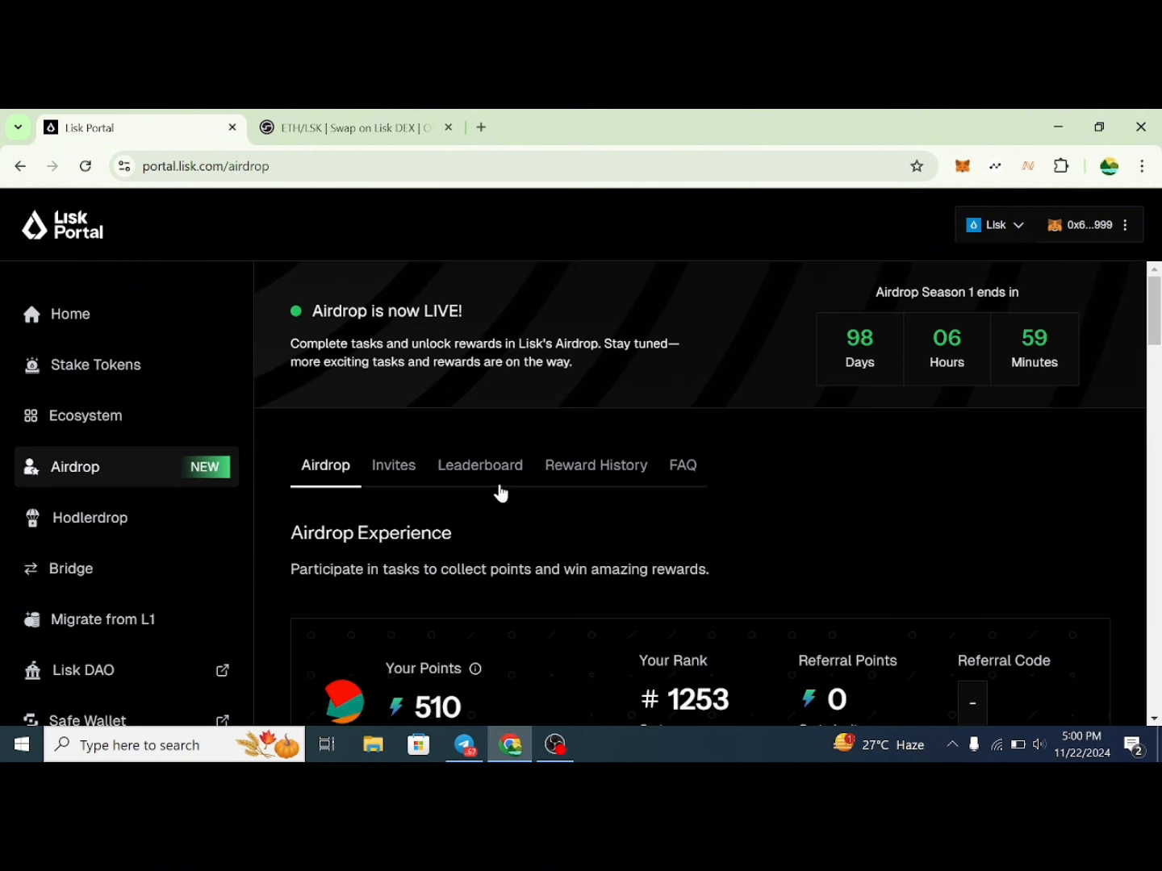
scroll(517, 484, "down", 3)
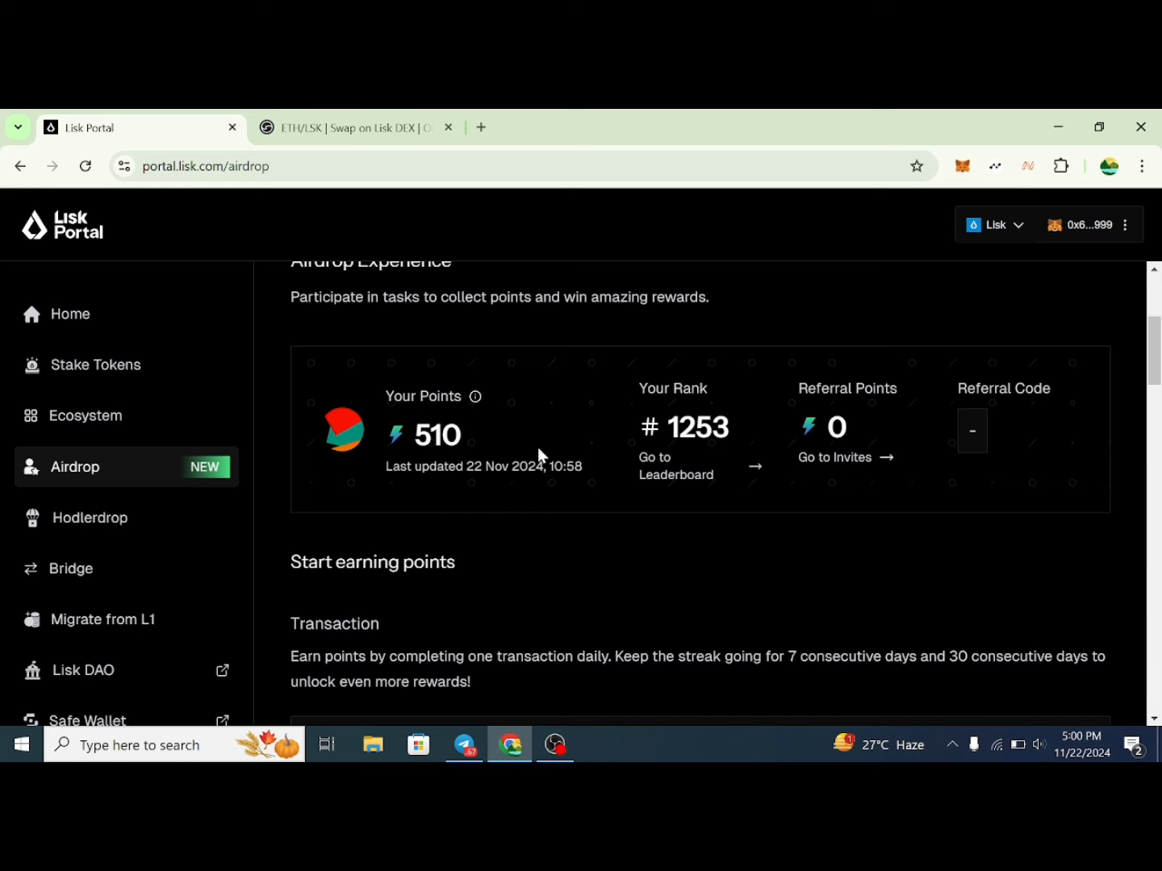
scroll(539, 456, "down", 3)
scroll(543, 628, "up", 3)
scroll(606, 550, "down", 3)
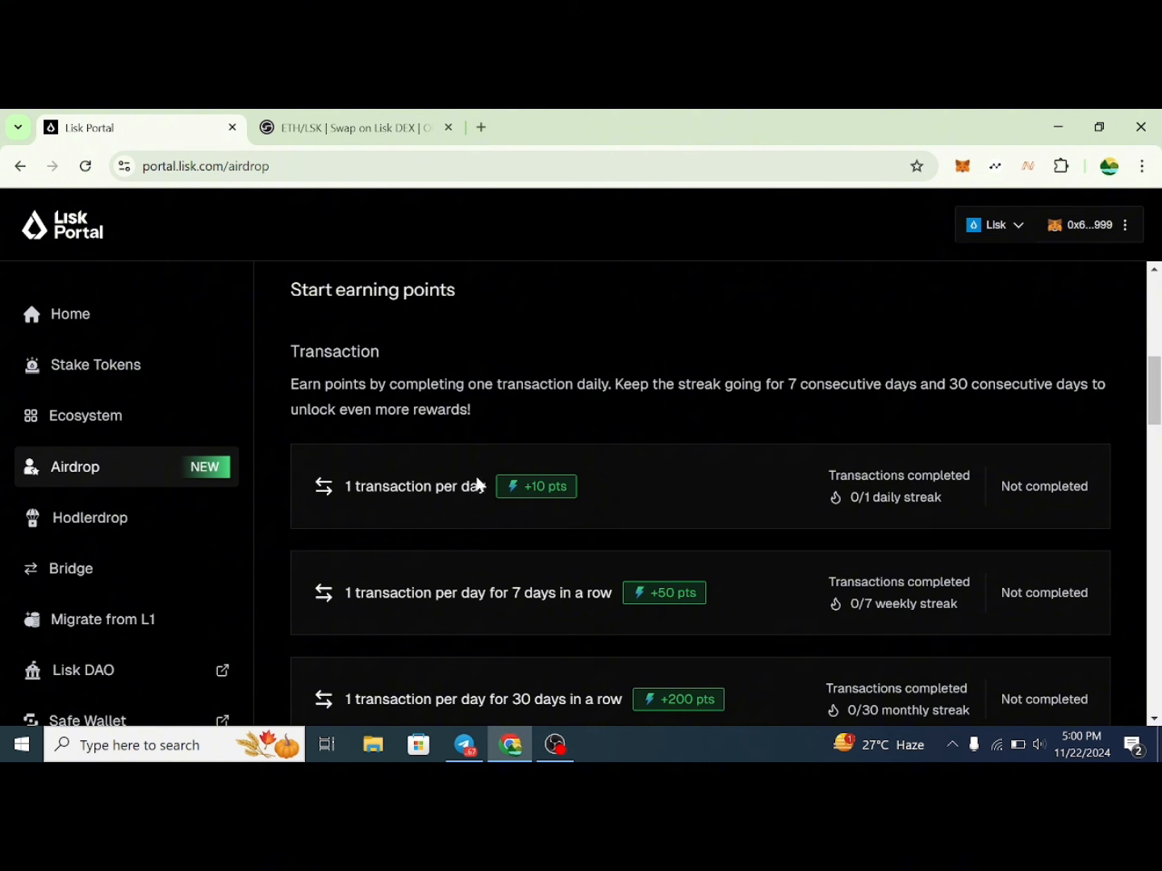